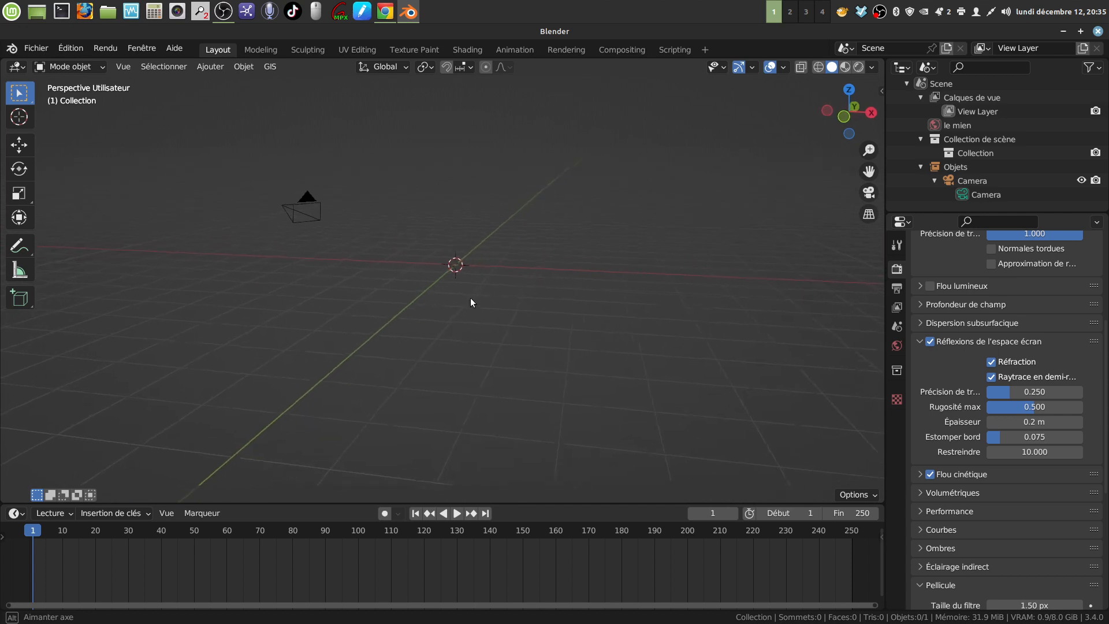
Add a monkey mesh at the world origin
middle_drag(478, 304, 448, 282)
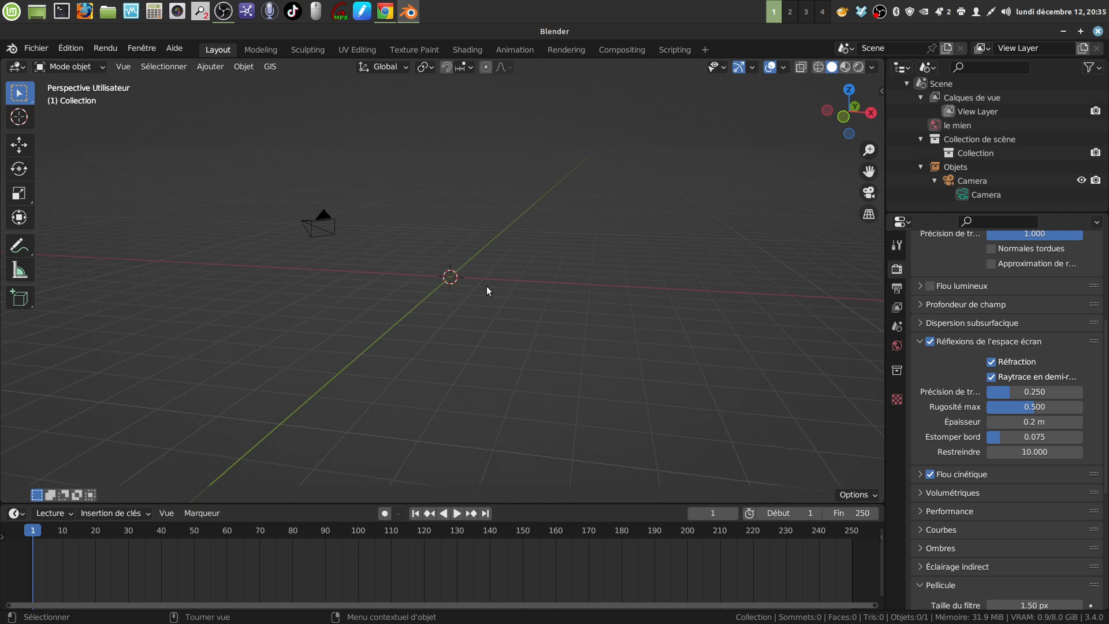
mouse_move(473, 287)
middle_down()
mouse_move(504, 268)
mouse_move(460, 277)
mouse_move(484, 277)
mouse_move(467, 286)
middle_up()
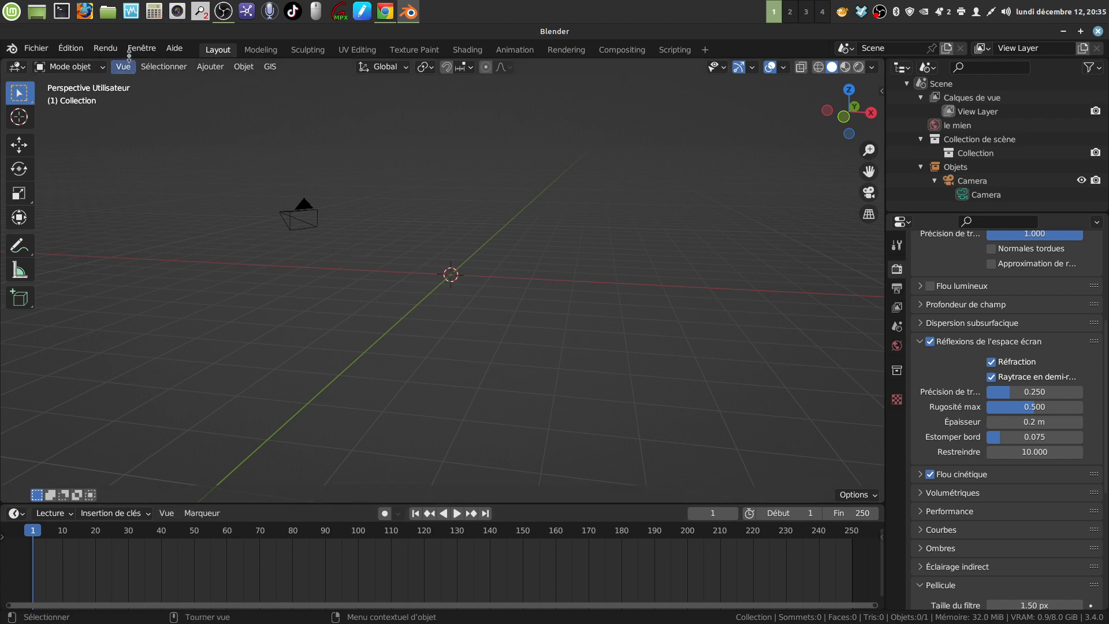
click(200, 70)
mouse_move(170, 74)
click(206, 68)
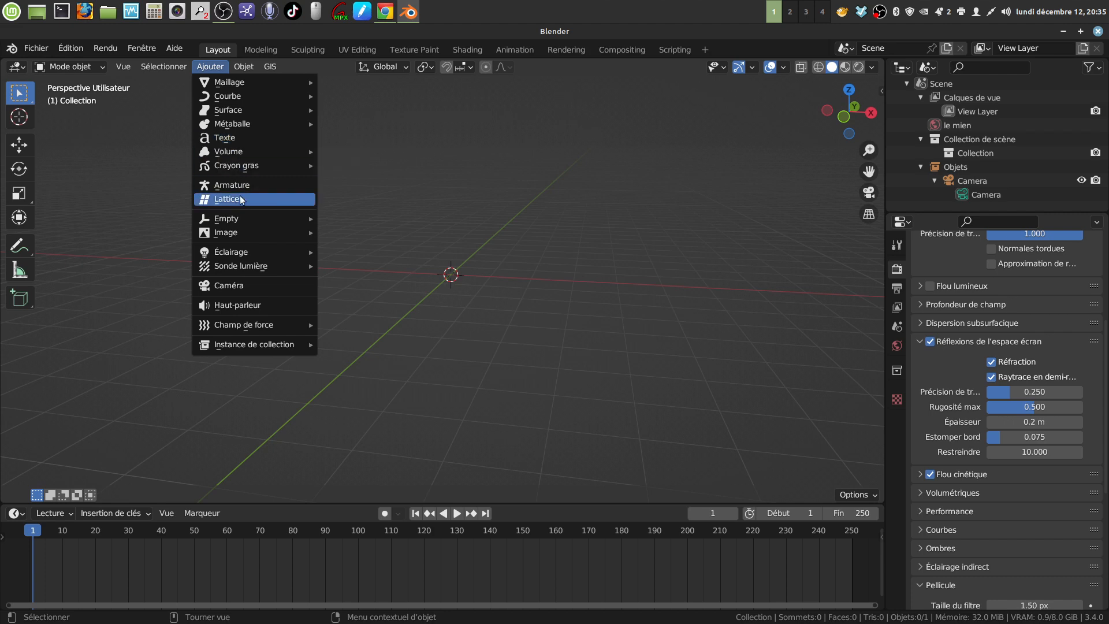
mouse_move(234, 82)
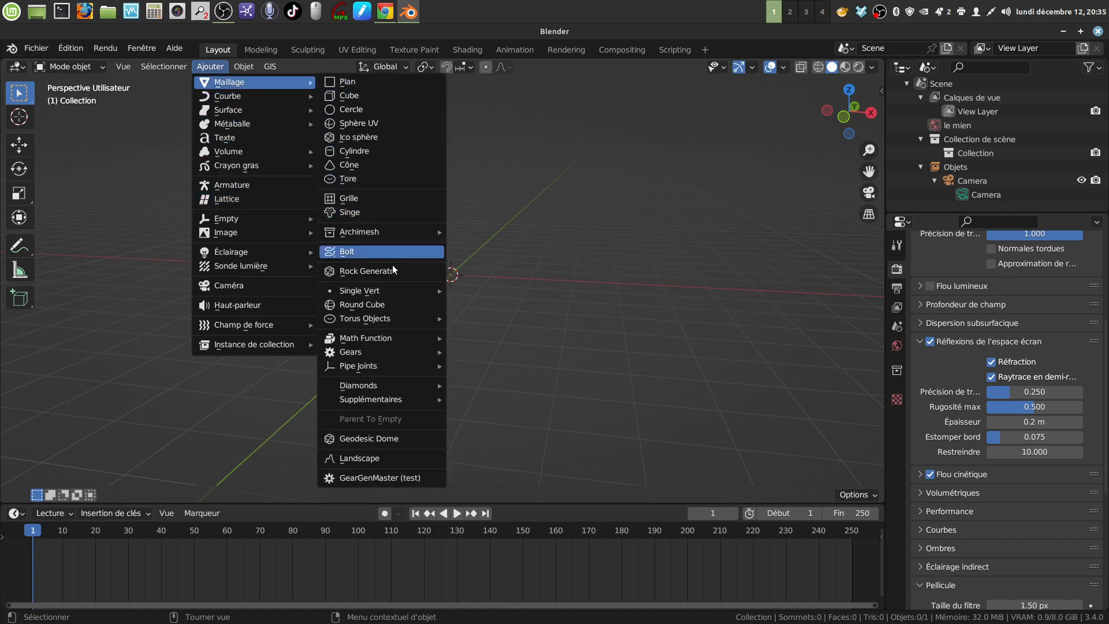
mouse_move(380, 293)
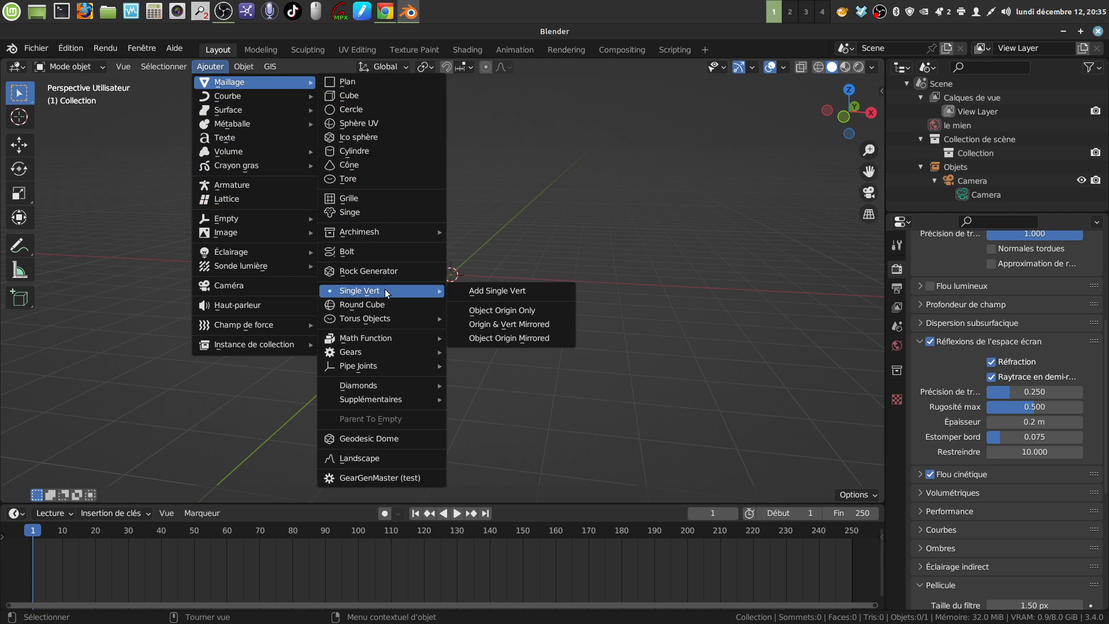
mouse_move(380, 320)
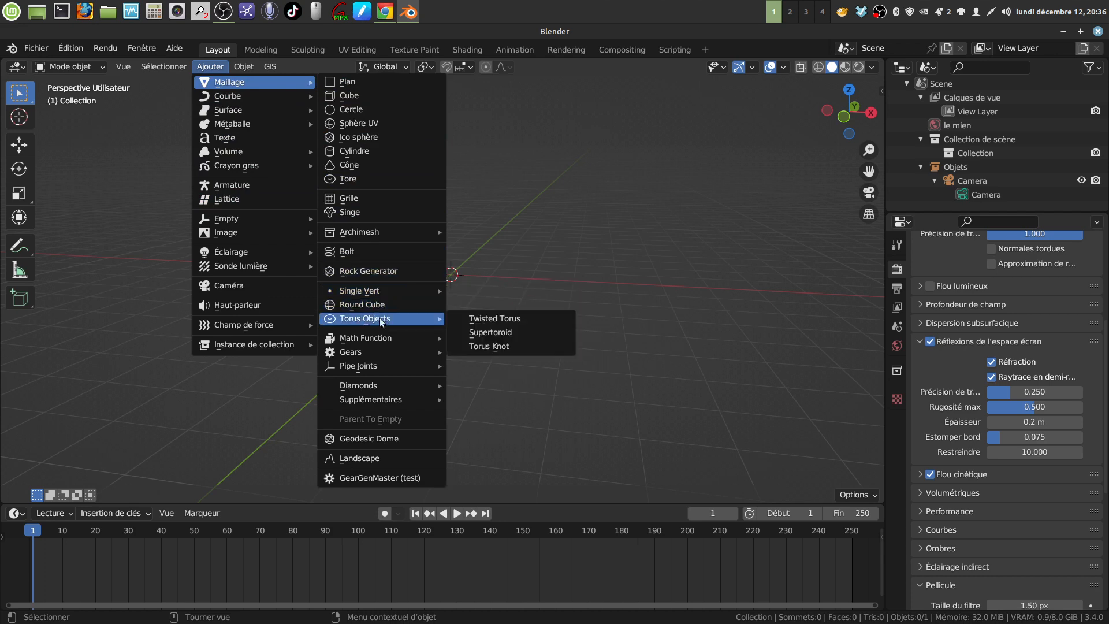
click(366, 211)
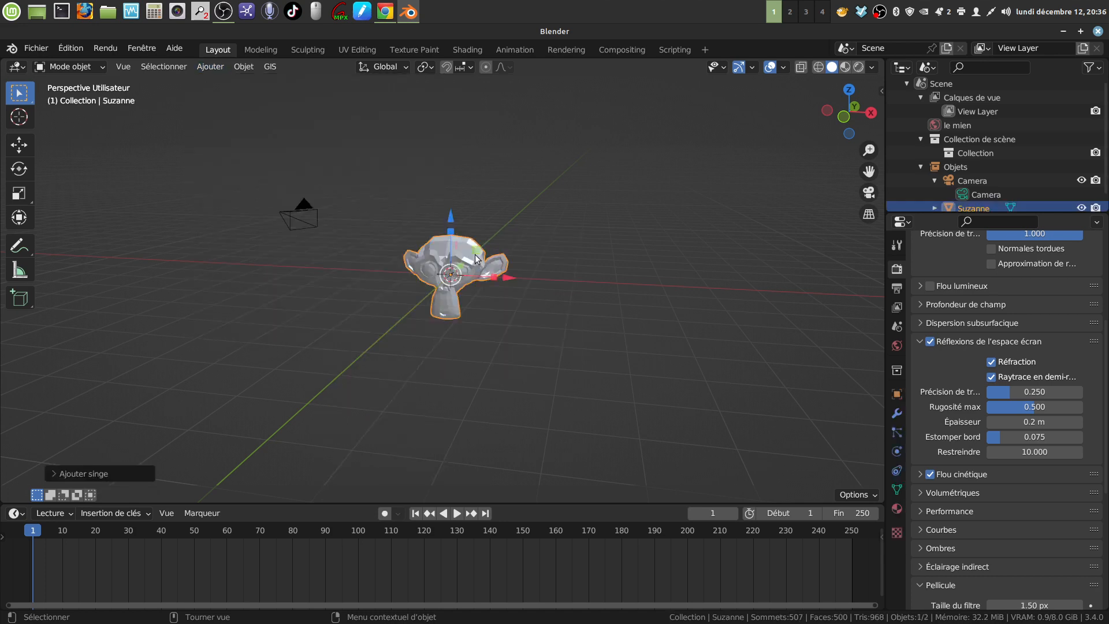
Duplicate the monkey and place the copy beside it along the X axis
middle_drag(456, 260, 497, 295)
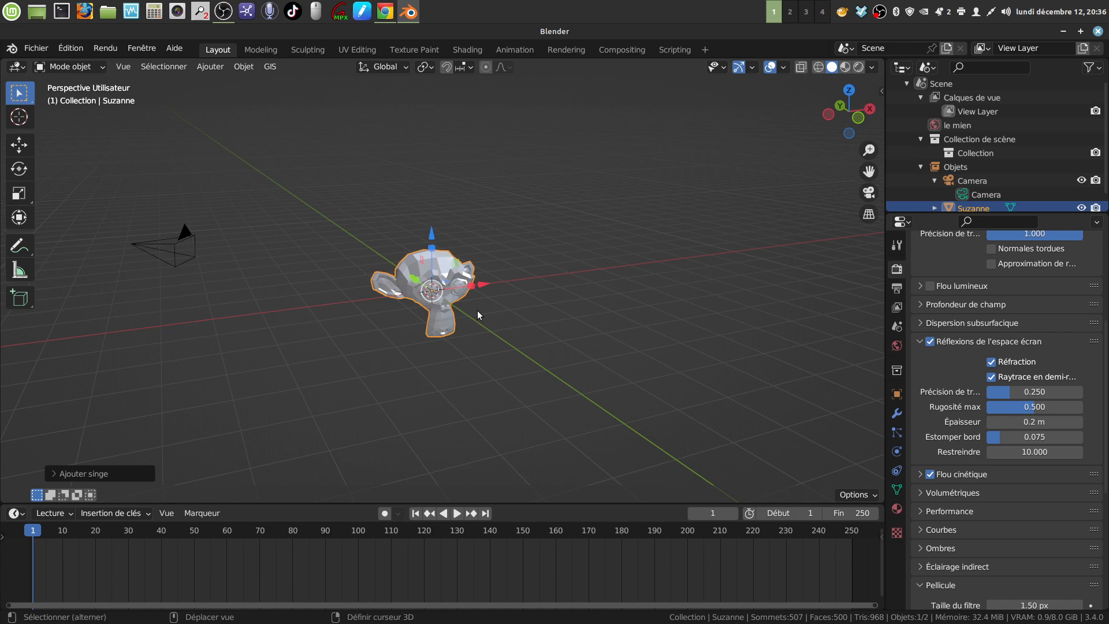
key(shift+d)
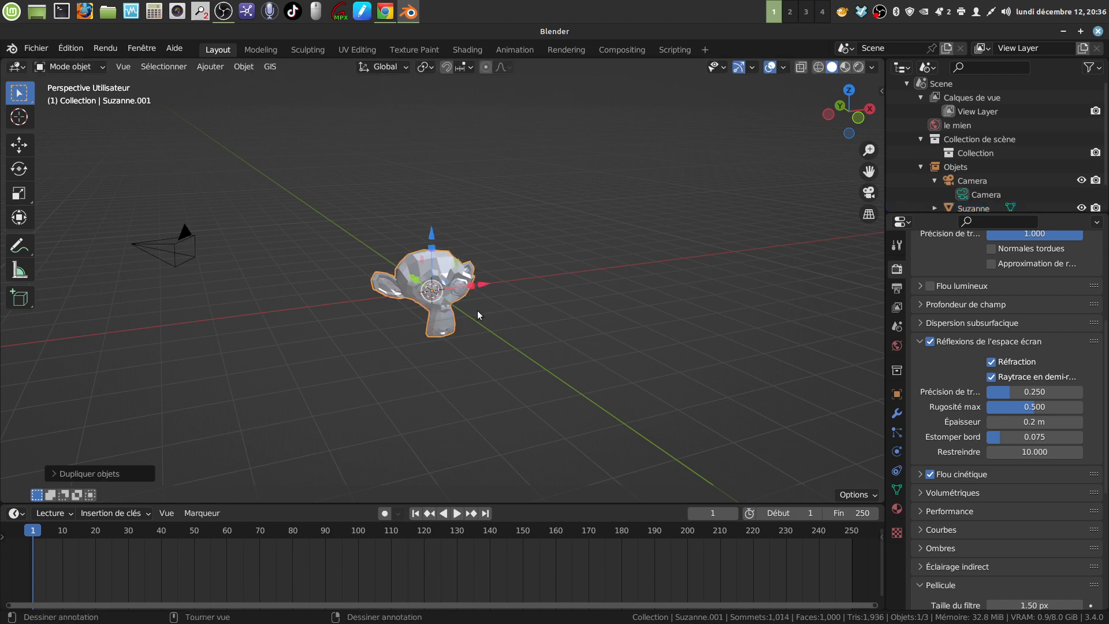
key(x)
click(582, 268)
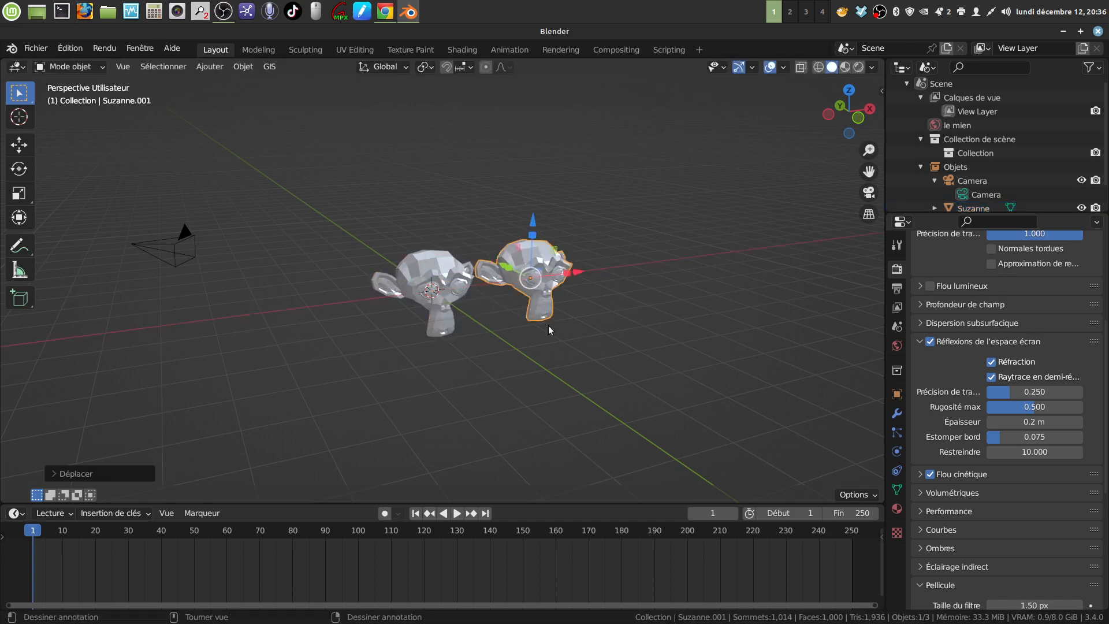
Duplicate the second monkey and move the copy further along X to make a row of three
key(shift+d)
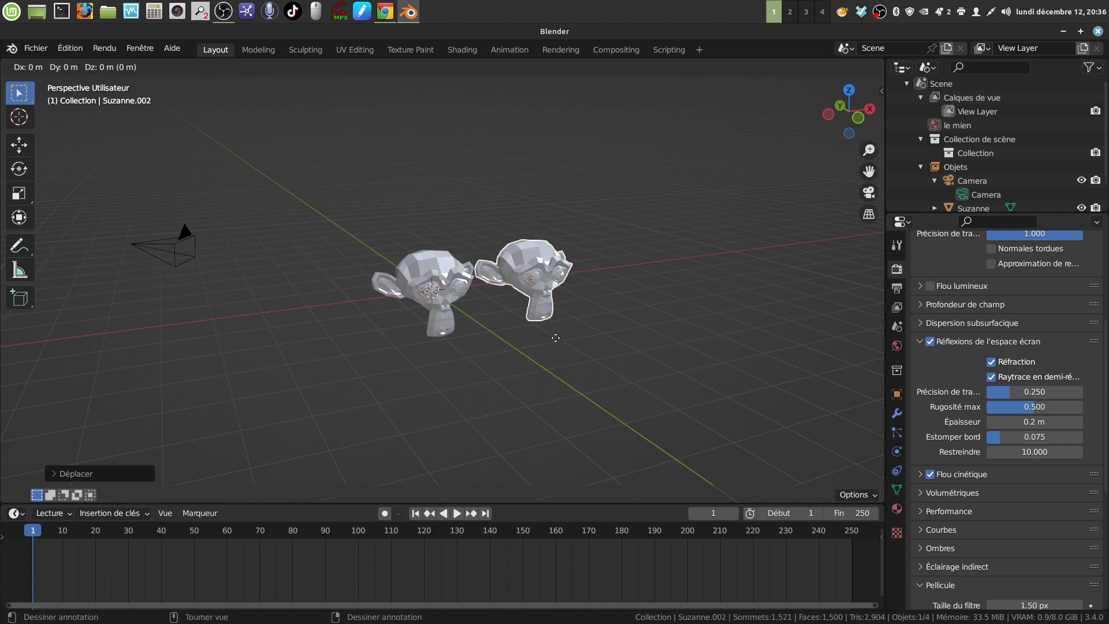
right_click(555, 338)
drag(582, 274, 670, 253)
scroll(584, 344, down, 3)
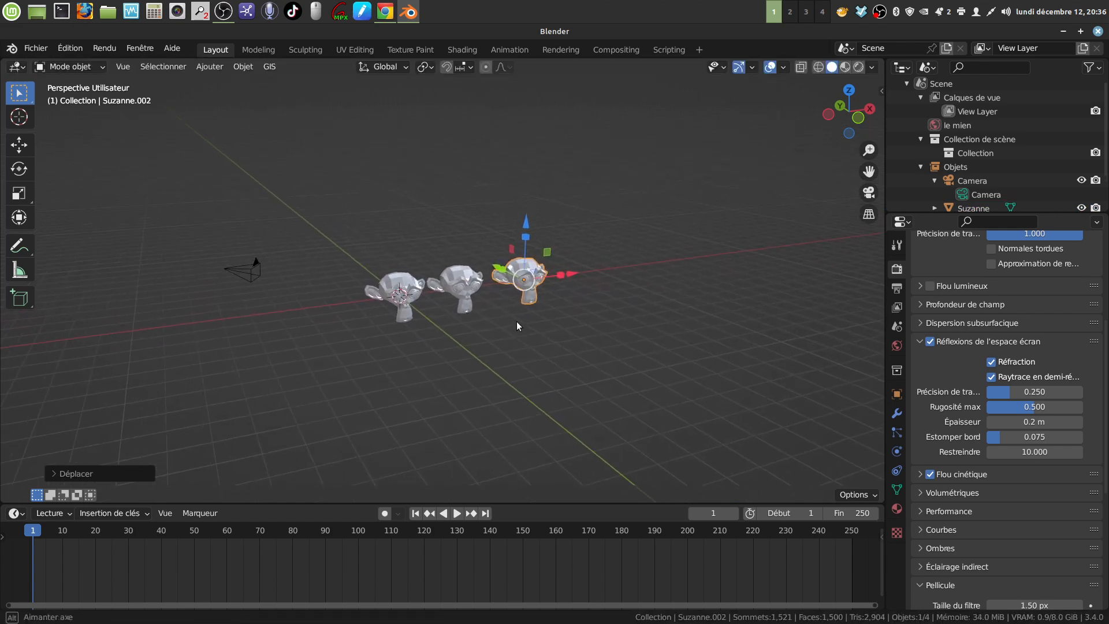
shift+middle_drag(516, 321, 536, 340)
Duplicate all three monkeys together and move the copies along X to extend the row to six
drag(345, 225, 584, 332)
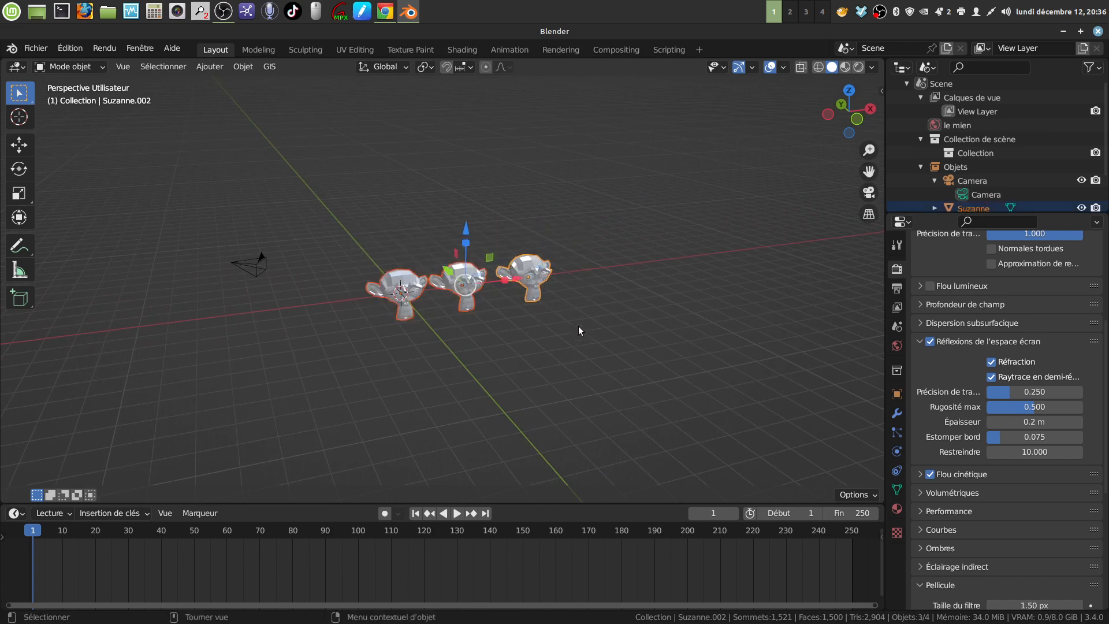
key(shift+d)
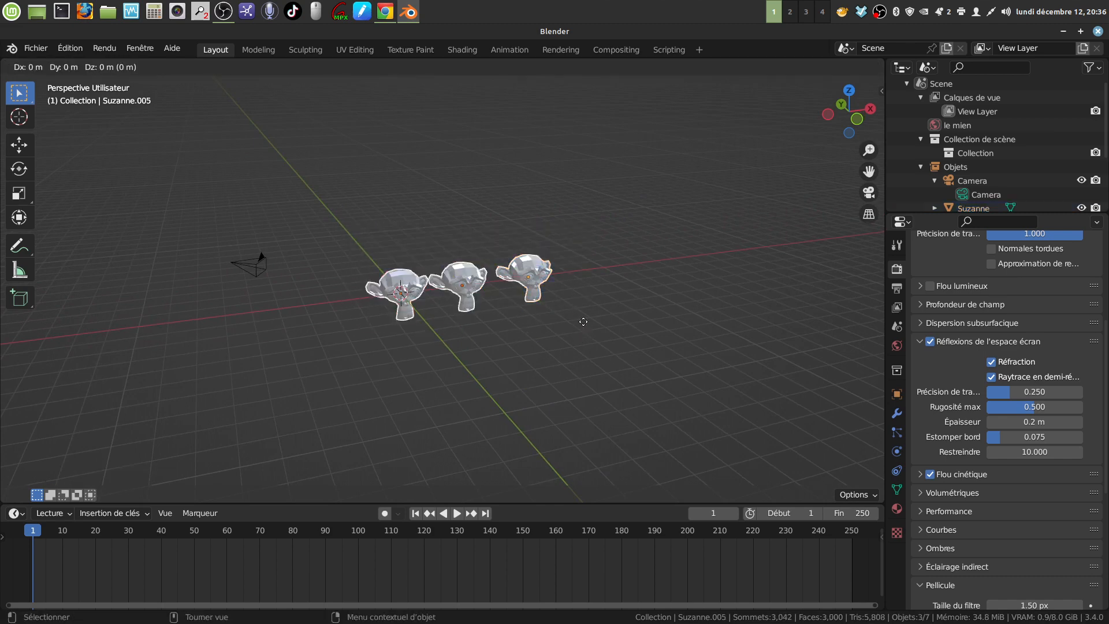
right_click(583, 321)
key(g)
key(x)
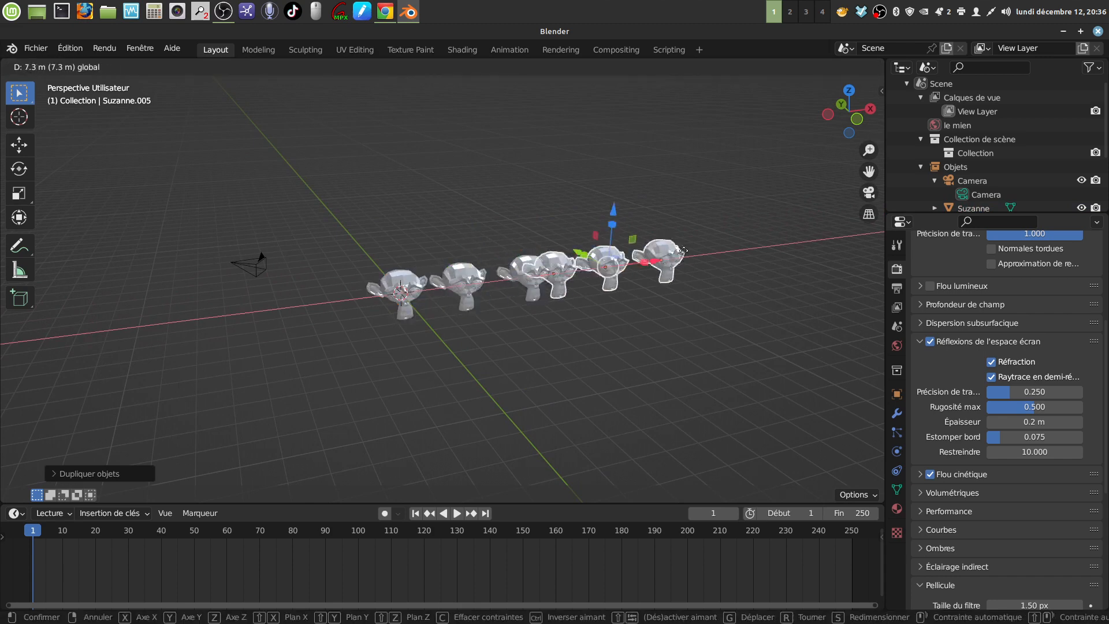
click(694, 245)
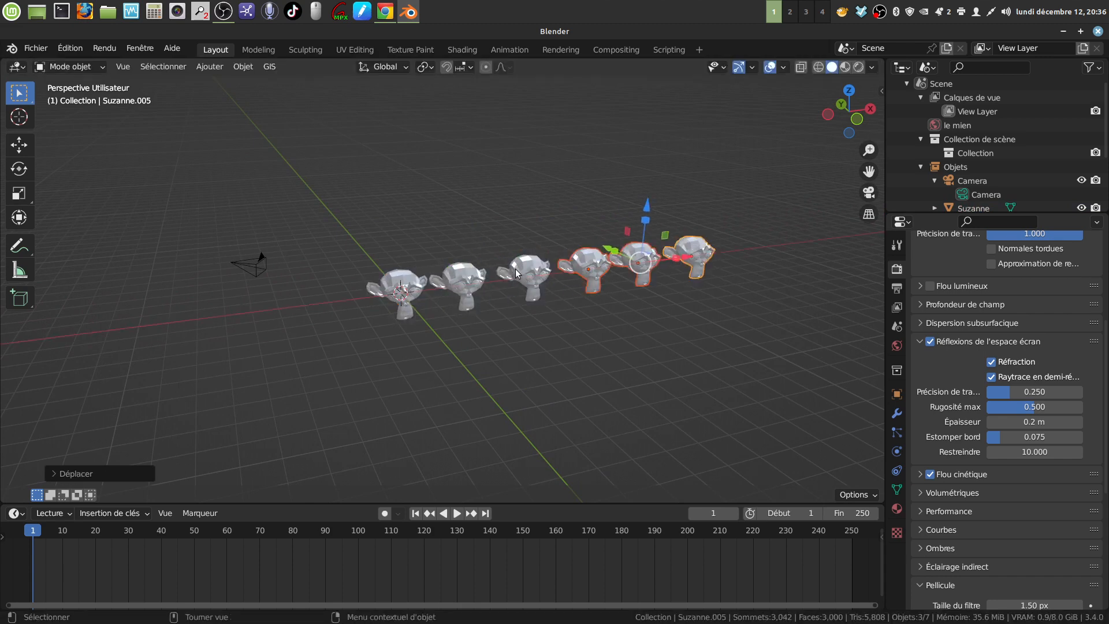
Duplicate the whole row of six monkeys and move the copy along negative Y as a second row
middle_drag(524, 341, 557, 345)
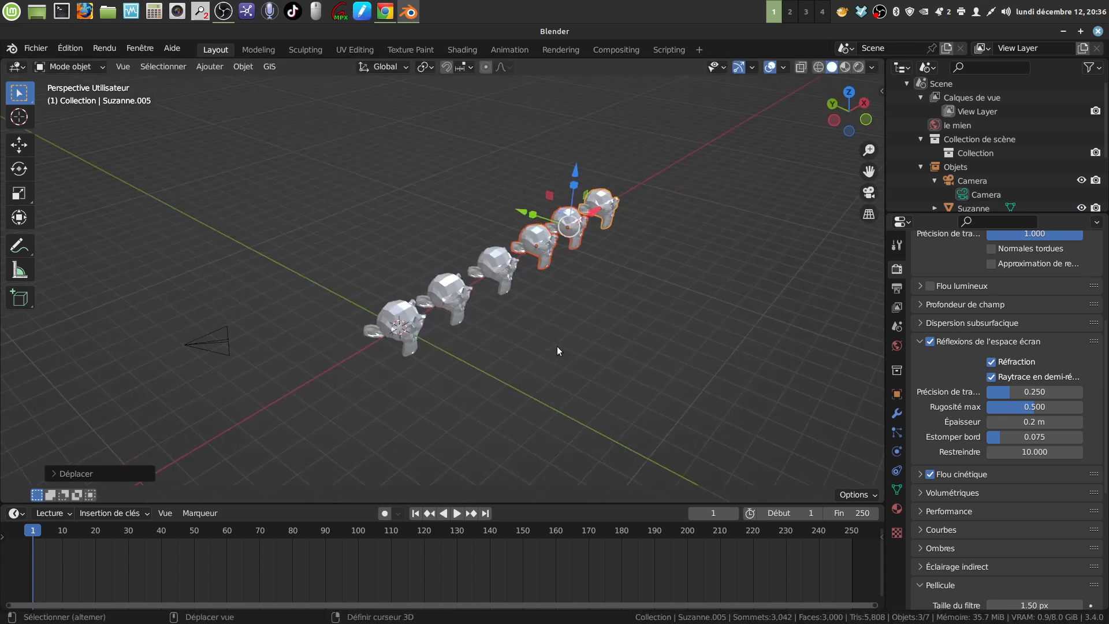
middle_drag(753, 201, 443, 193)
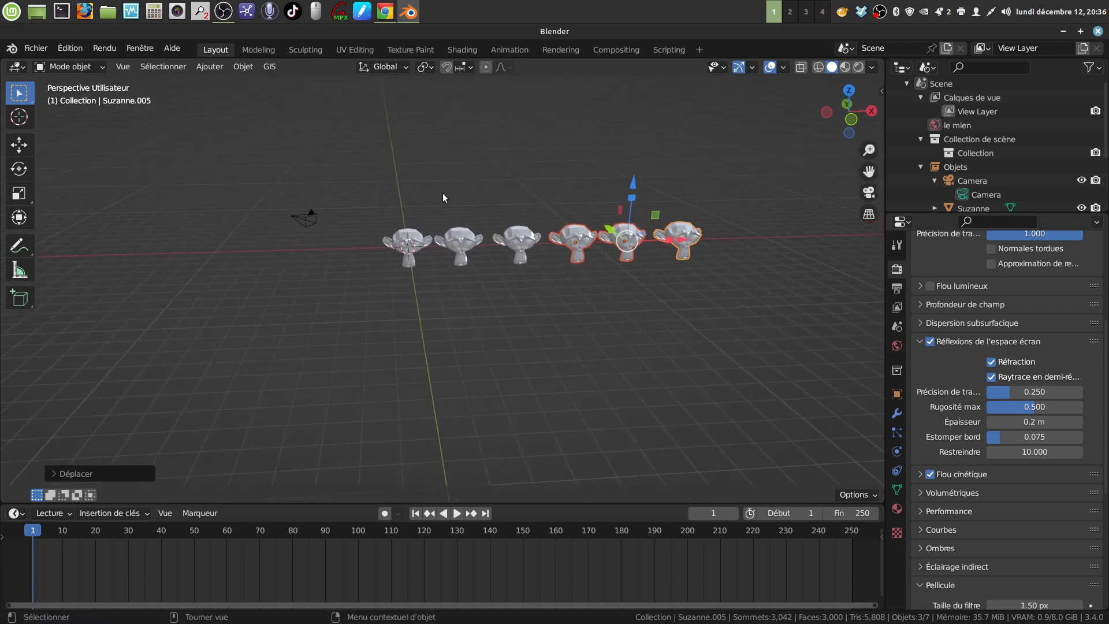
drag(382, 203, 716, 277)
middle_drag(613, 290, 604, 327)
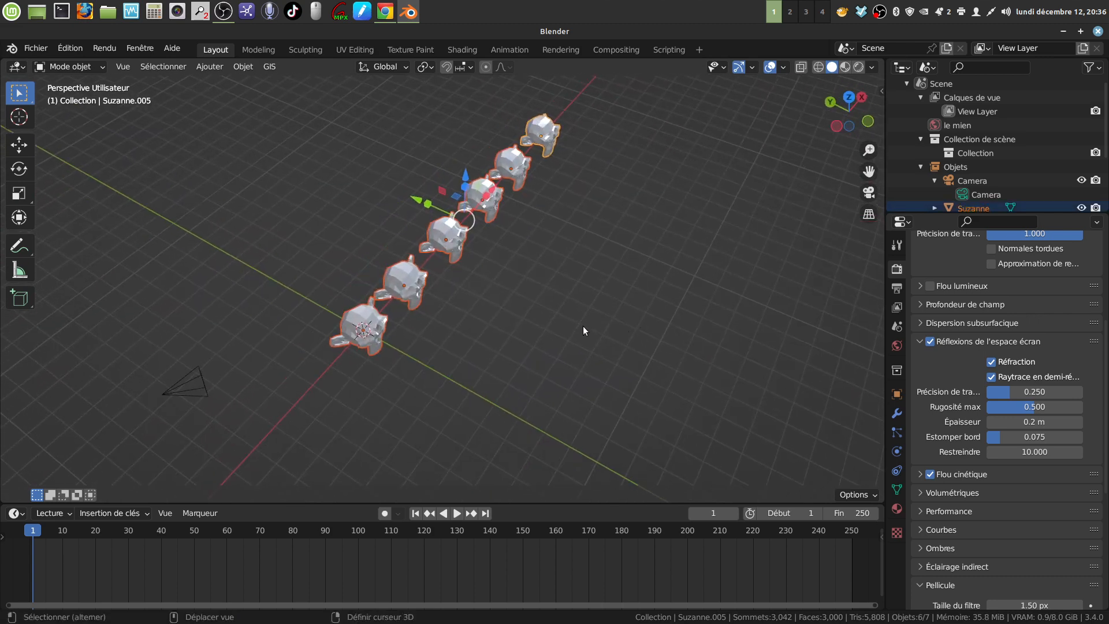
key(shift+d)
right_click(584, 326)
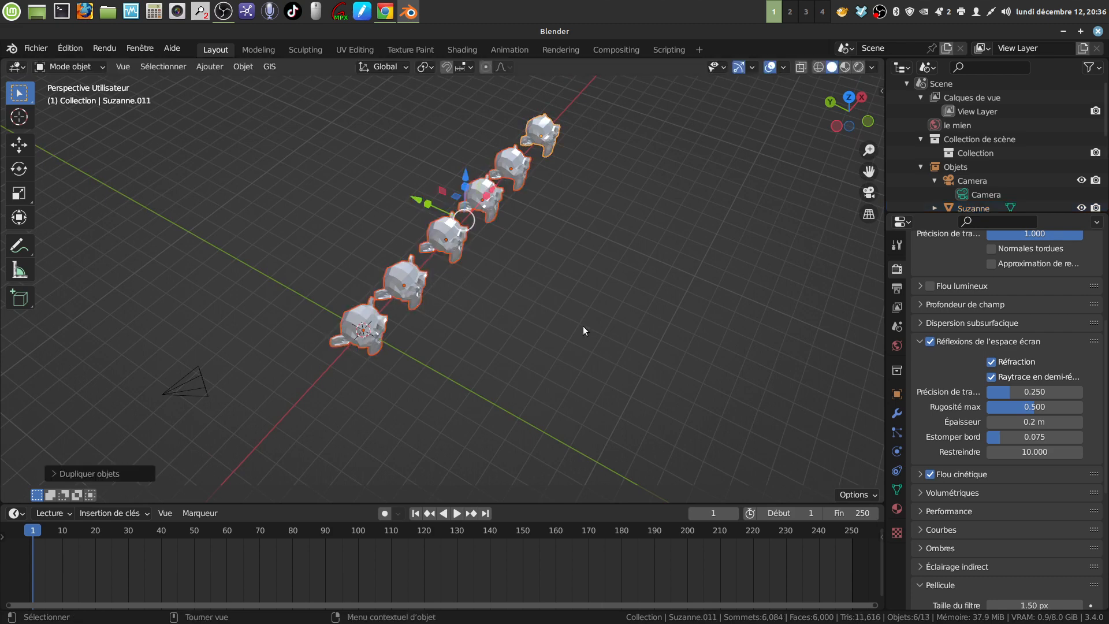
drag(421, 202, 483, 229)
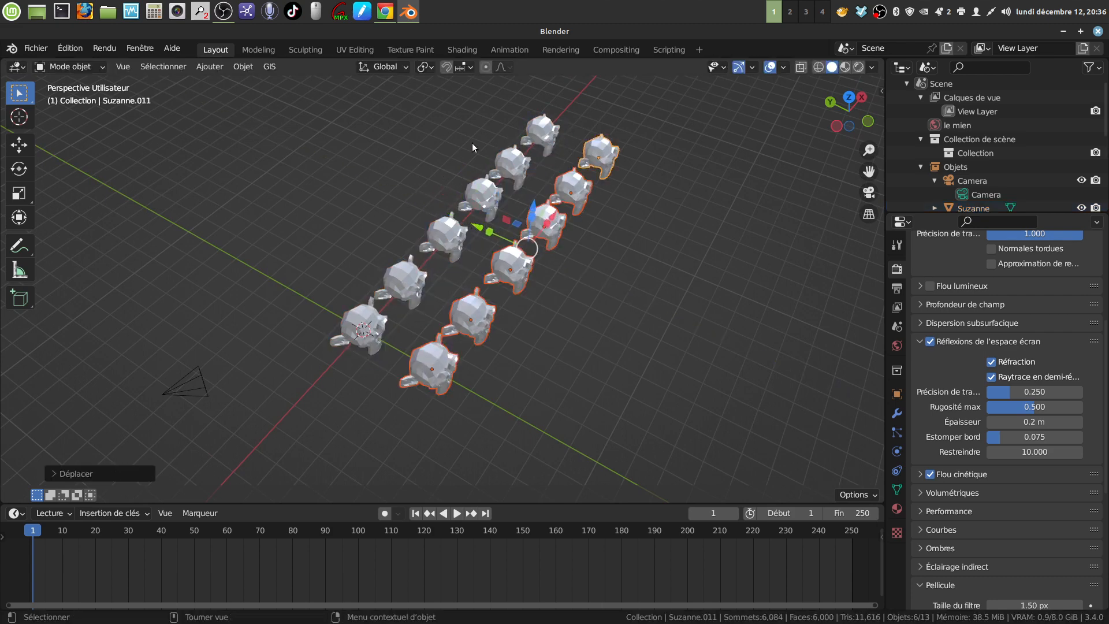
In top view, duplicate all twelve monkeys and move the copies along negative Y to form four rows
drag(529, 86, 535, 376)
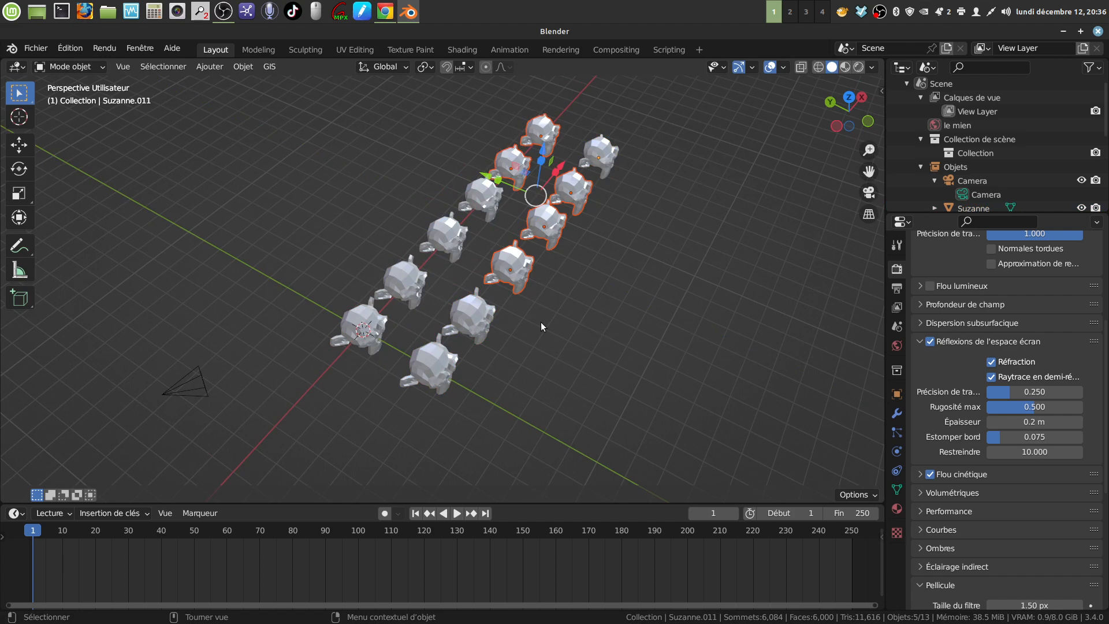
key(KP_7)
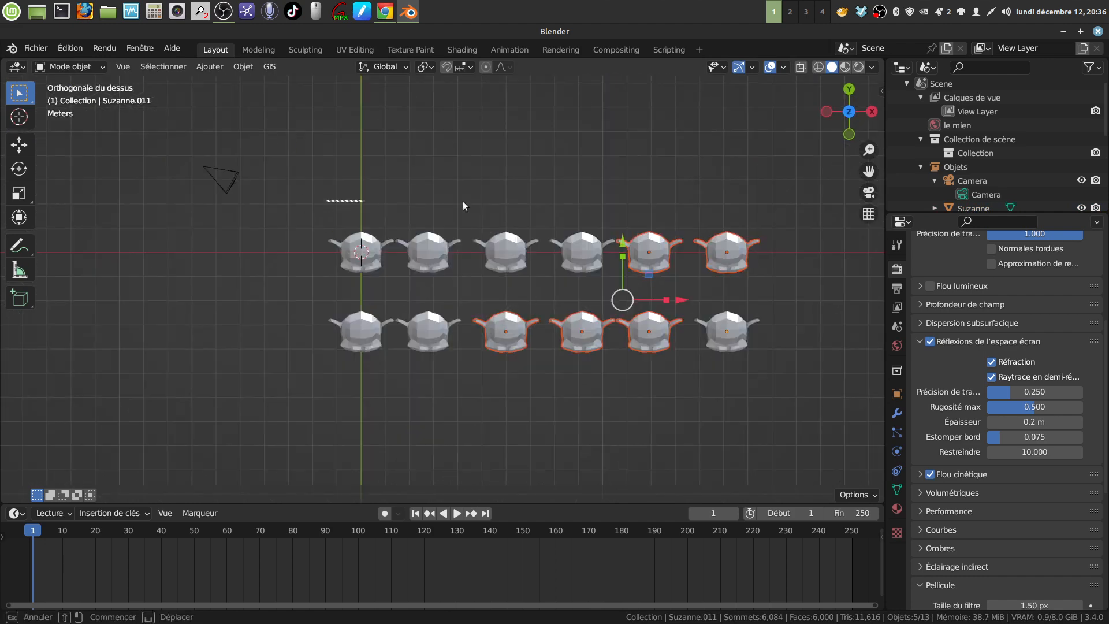
mouse_move(324, 201)
mouse_down()
mouse_move(781, 358)
mouse_move(772, 394)
mouse_up()
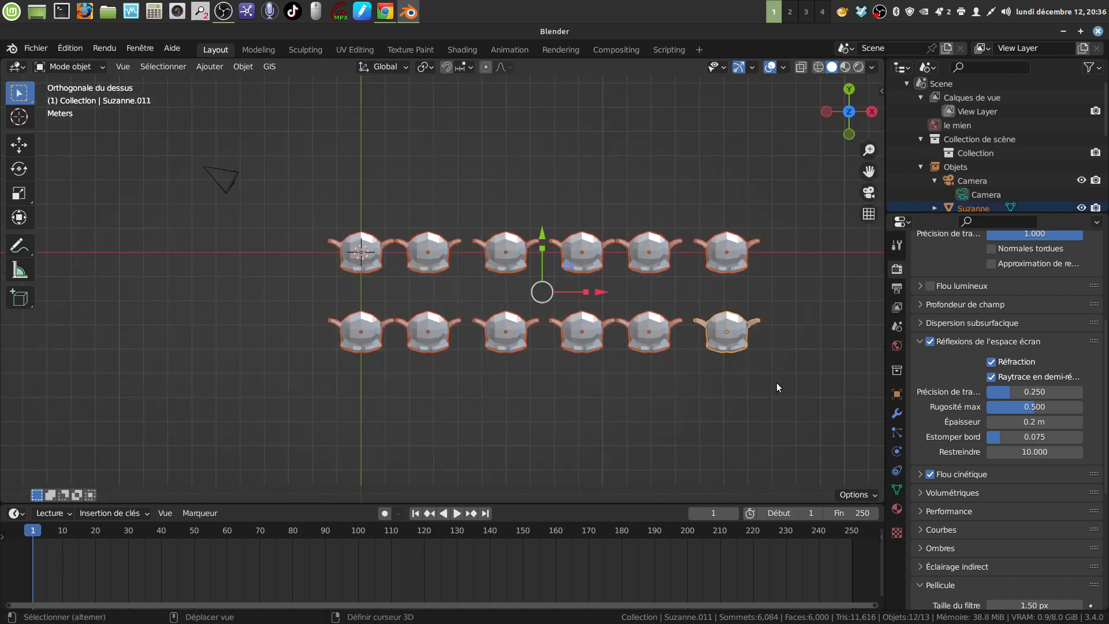
key(shift+d)
scroll(777, 383, down, 2)
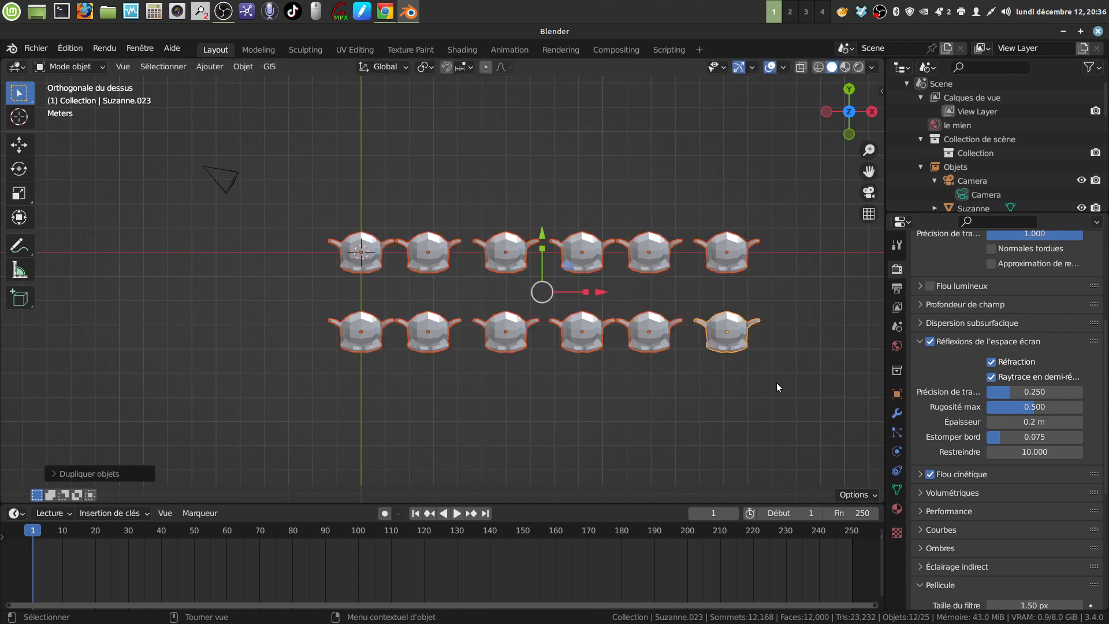
key(y)
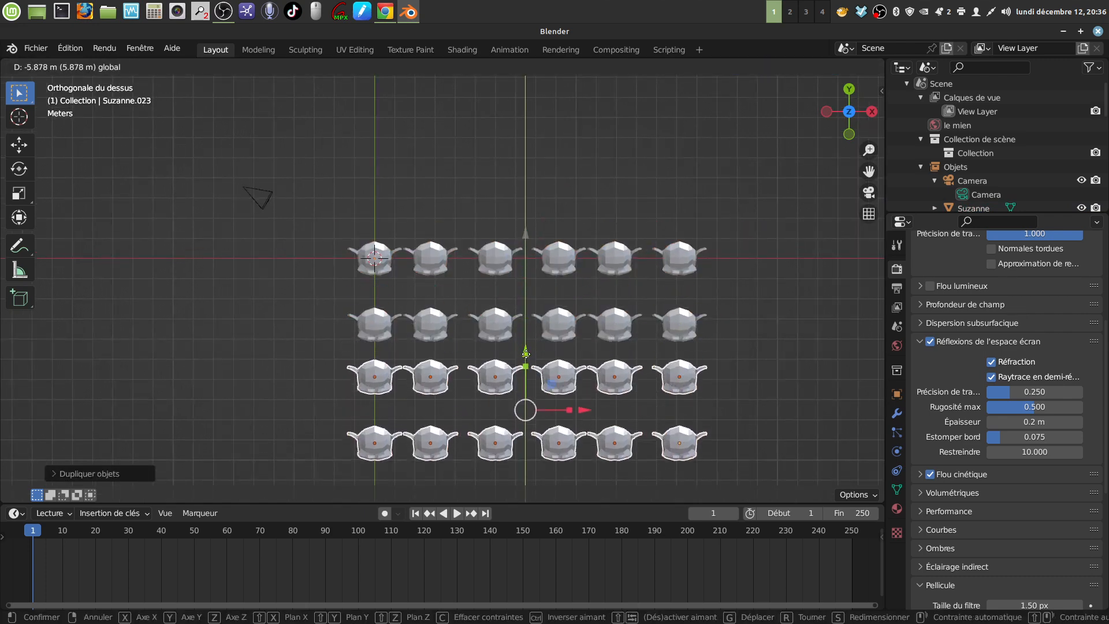
click(558, 335)
Duplicate the two selected rows and move the copies along negative Y to complete a six-by-six grid
shift+middle_drag(558, 335, 535, 186)
scroll(536, 186, down, 2)
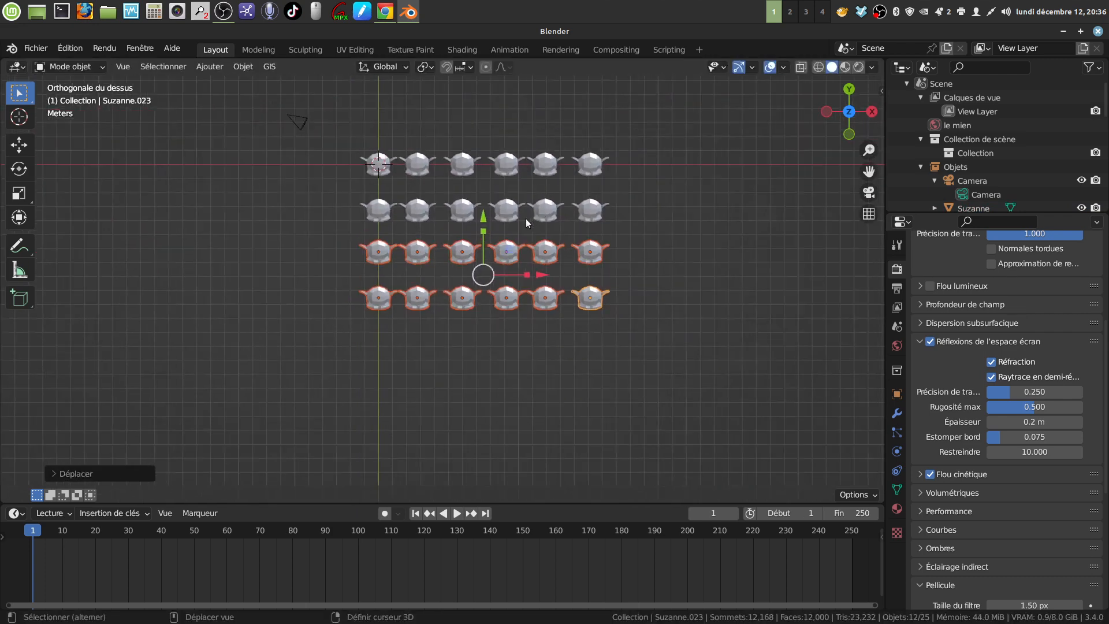
key(shift+d)
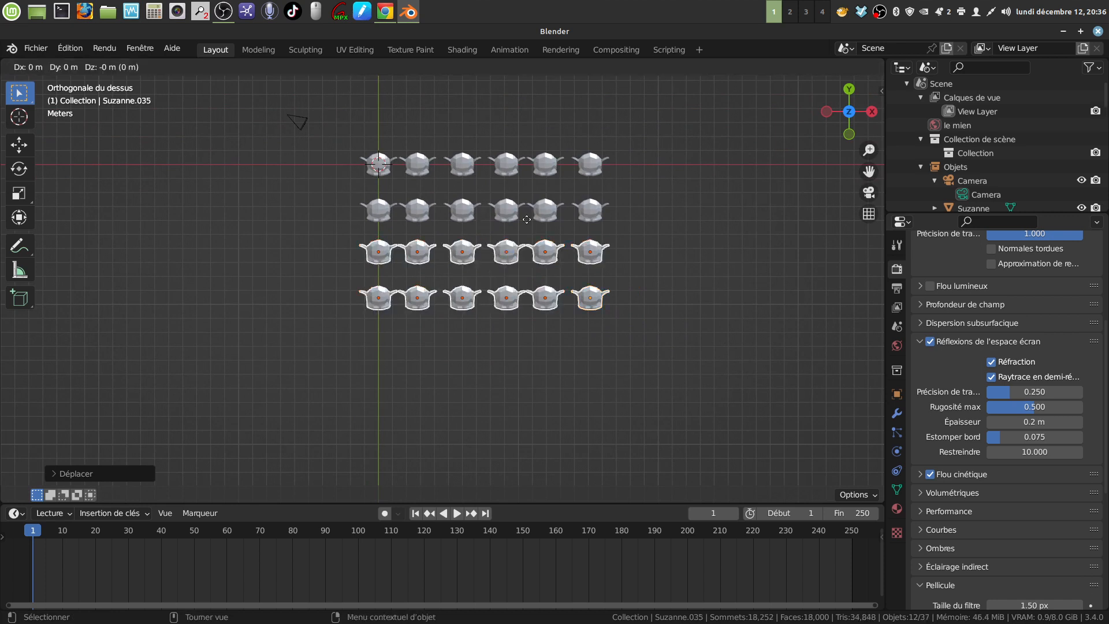
right_click(526, 217)
drag(490, 218, 490, 305)
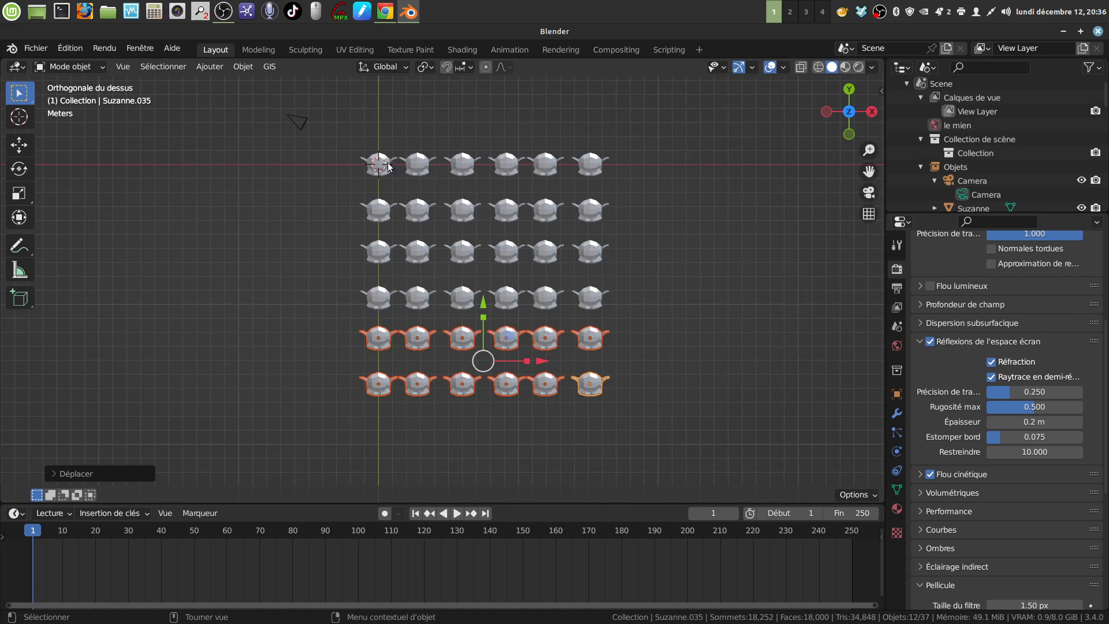
View the monkey grid in perspective and enlarge the Outliner so it lists more objects
middle_drag(497, 211, 557, 130)
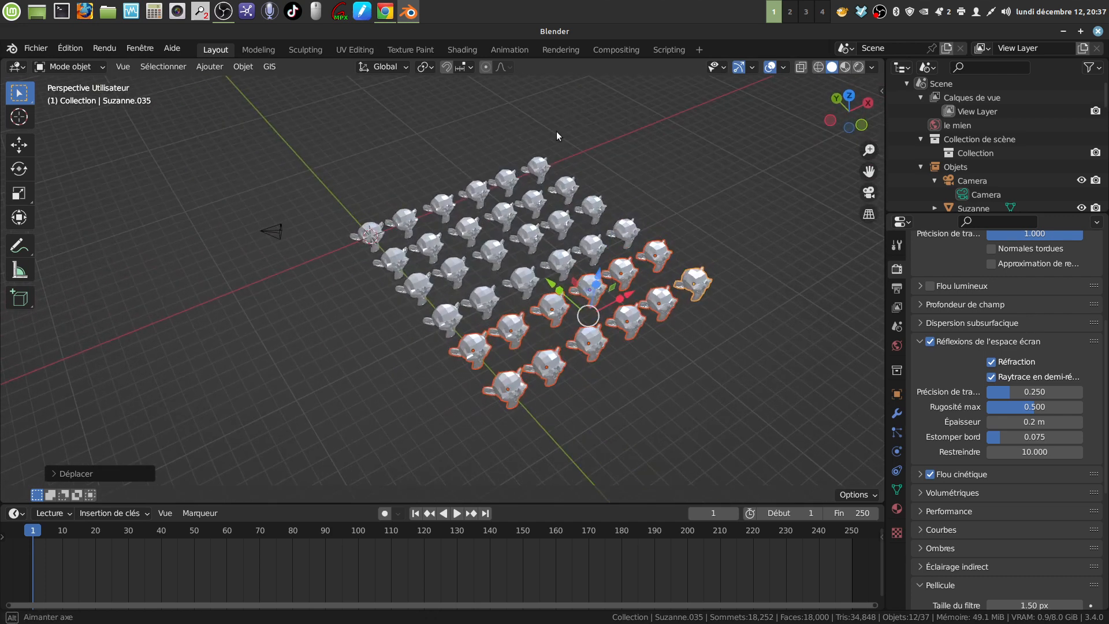
middle_drag(541, 182, 501, 170)
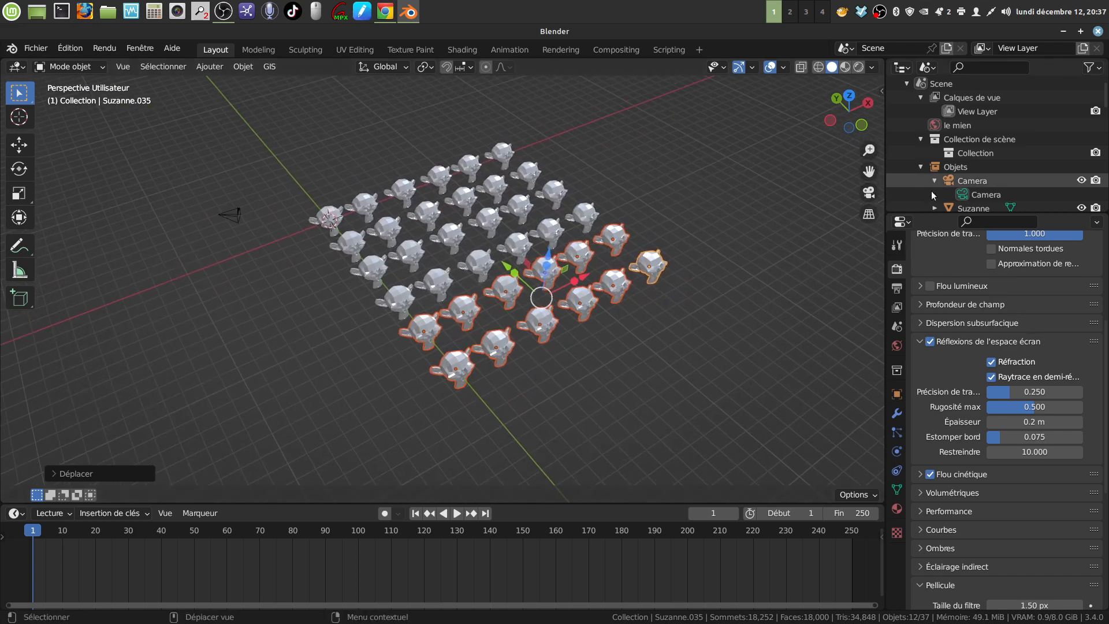
drag(923, 215, 923, 380)
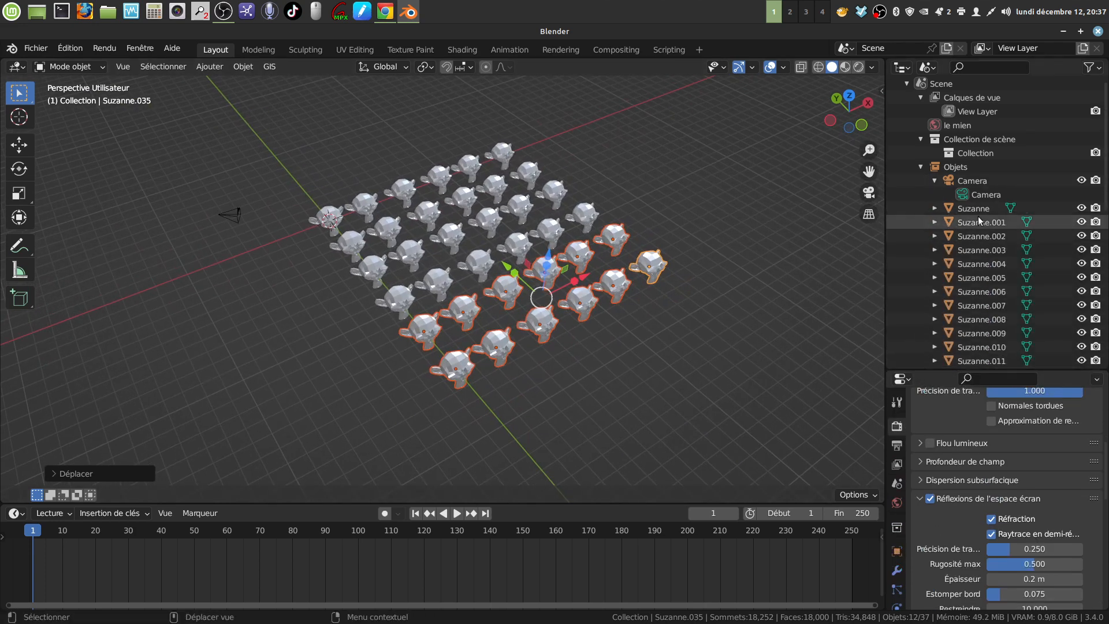
Deselect everything and select single monkeys in the grid, ending with the original at the world origin
click(551, 391)
scroll(528, 397, up, 3)
middle_drag(527, 397, 511, 330)
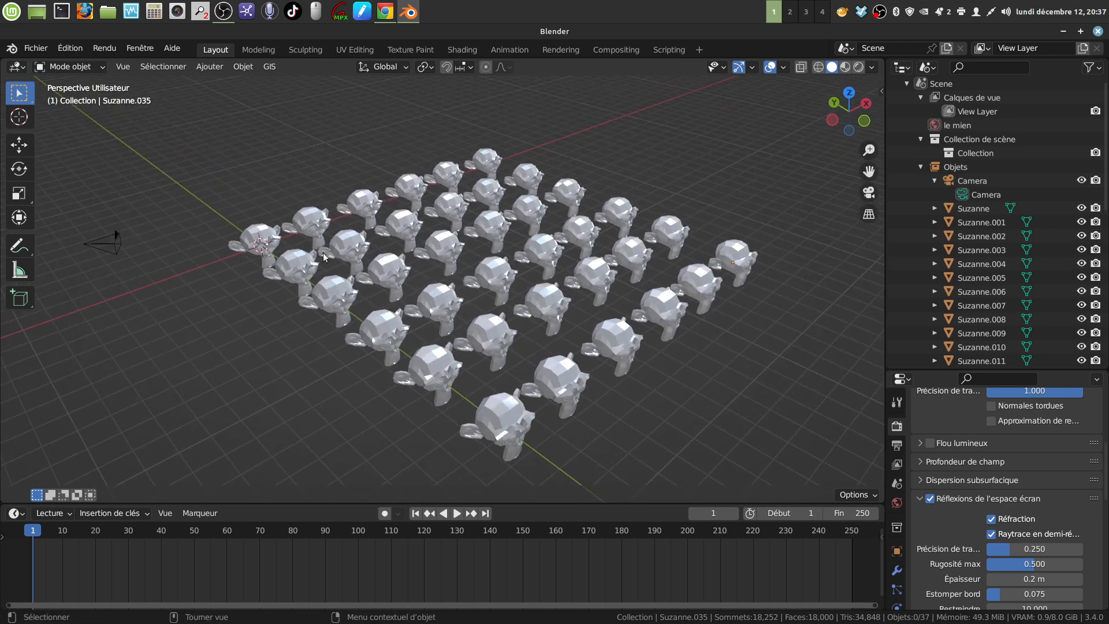
click(338, 297)
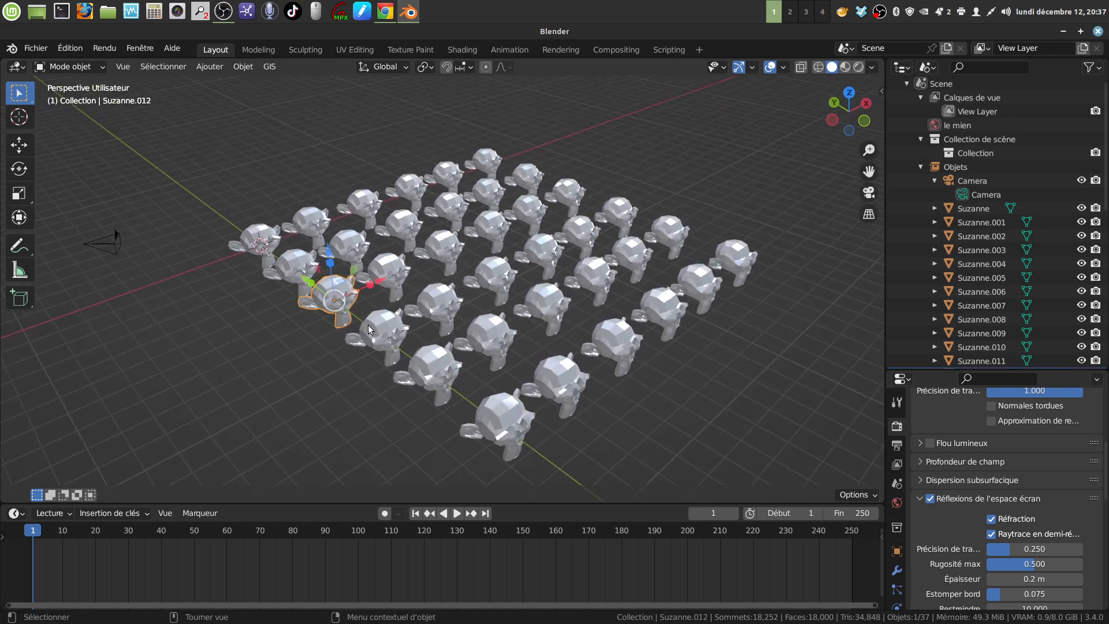
click(385, 332)
click(264, 238)
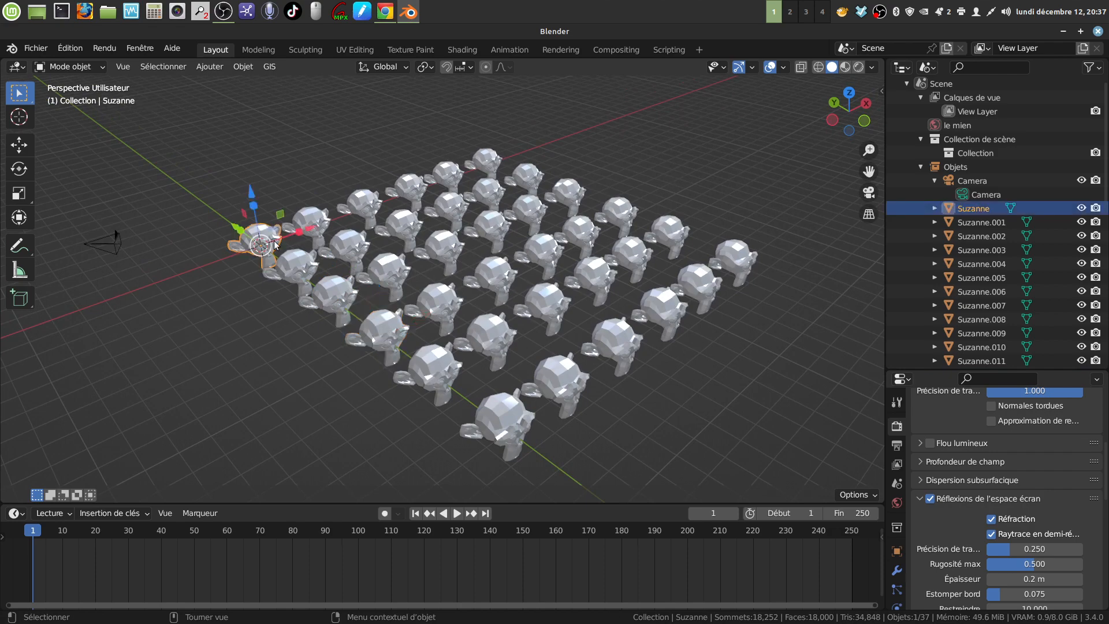
Deselect the original monkey so that nothing in the grid is selected
middle_drag(275, 246, 286, 249)
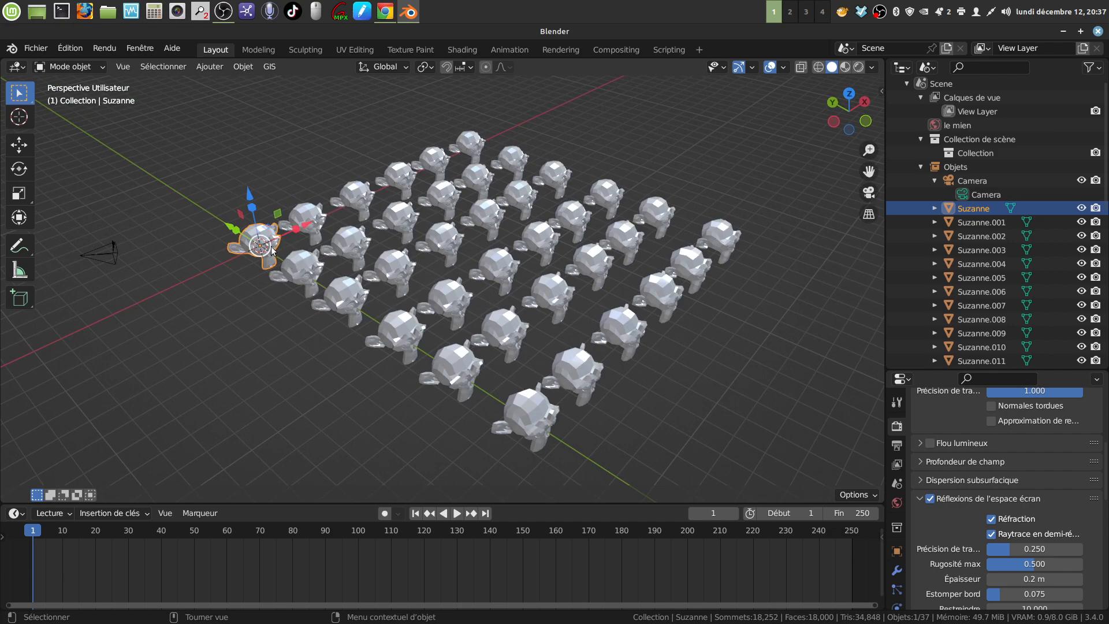
scroll(453, 320, down, 4)
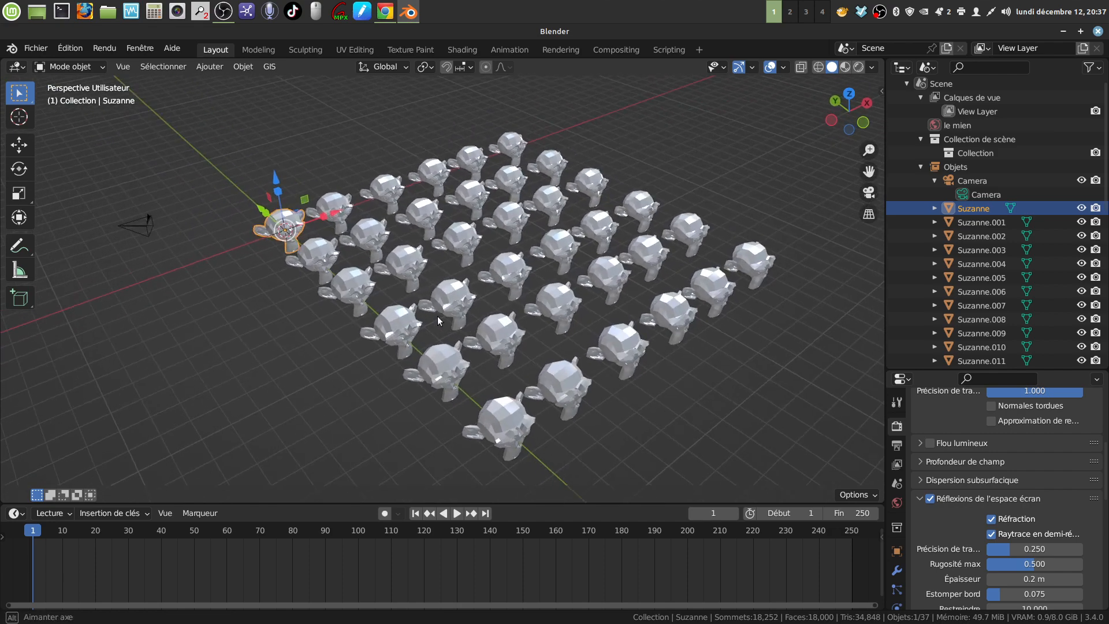
middle_drag(439, 318, 419, 256)
click(300, 172)
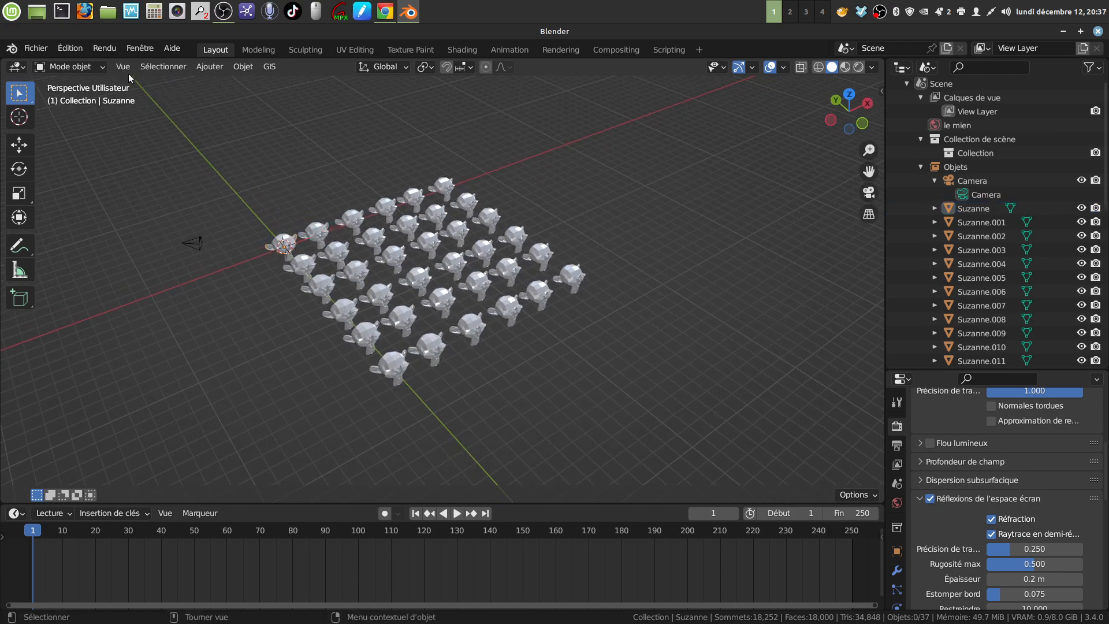
Save the scene with the full monkey grid as "suz 1.blend" in the cailloux folder
click(33, 48)
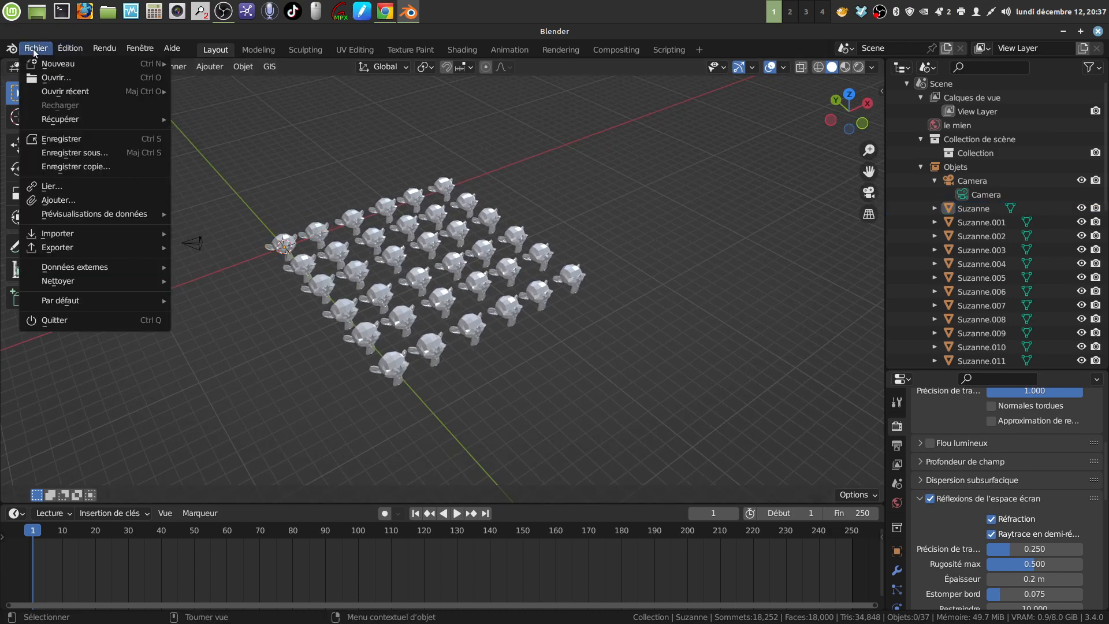
click(74, 152)
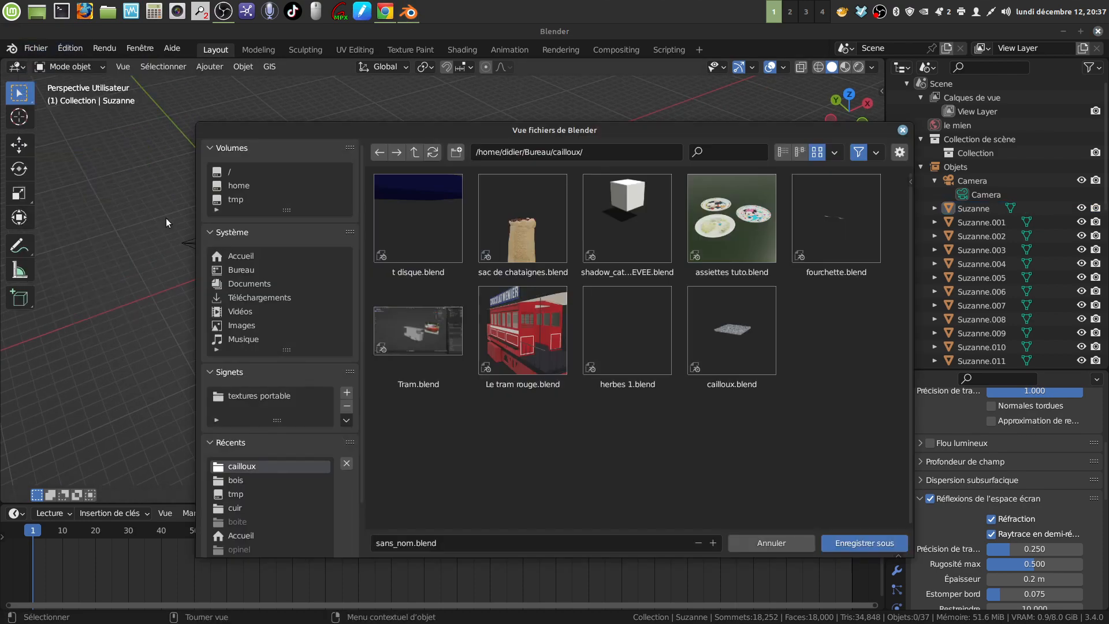
click(414, 543)
key(BackSpace)
key(BackSpace)
key(BackSpace)
key(BackSpace)
key(BackSpace)
key(BackSpace)
key(BackSpace)
key(BackSpace)
text(suz 1)
click(866, 541)
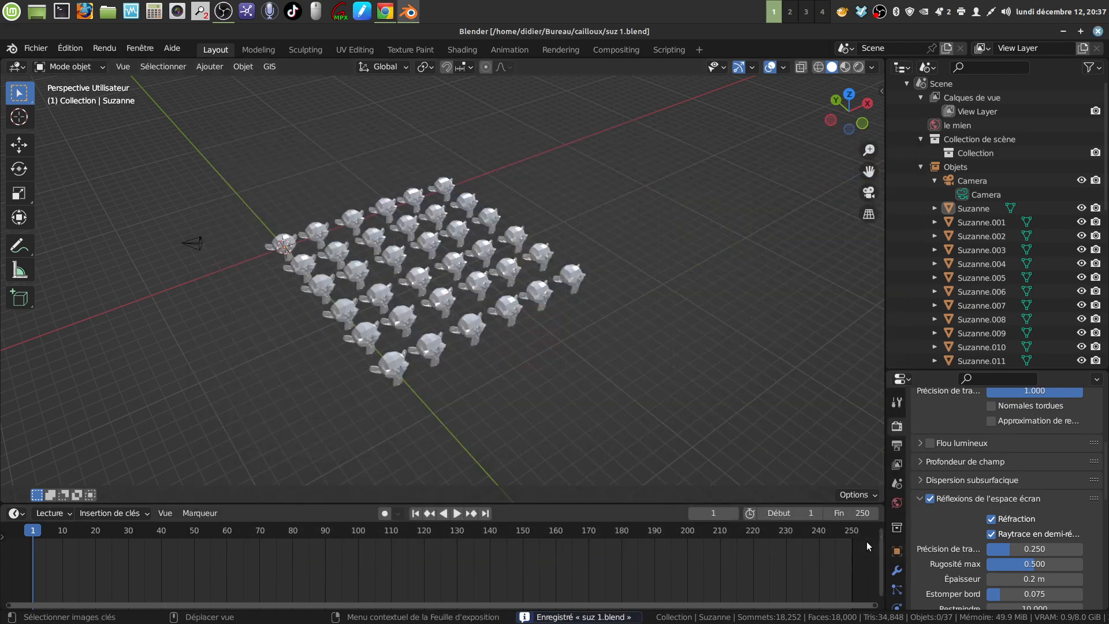
In top view, select every monkey except the original at the origin, delete them, and return to a perspective view
middle_drag(428, 254, 375, 320)
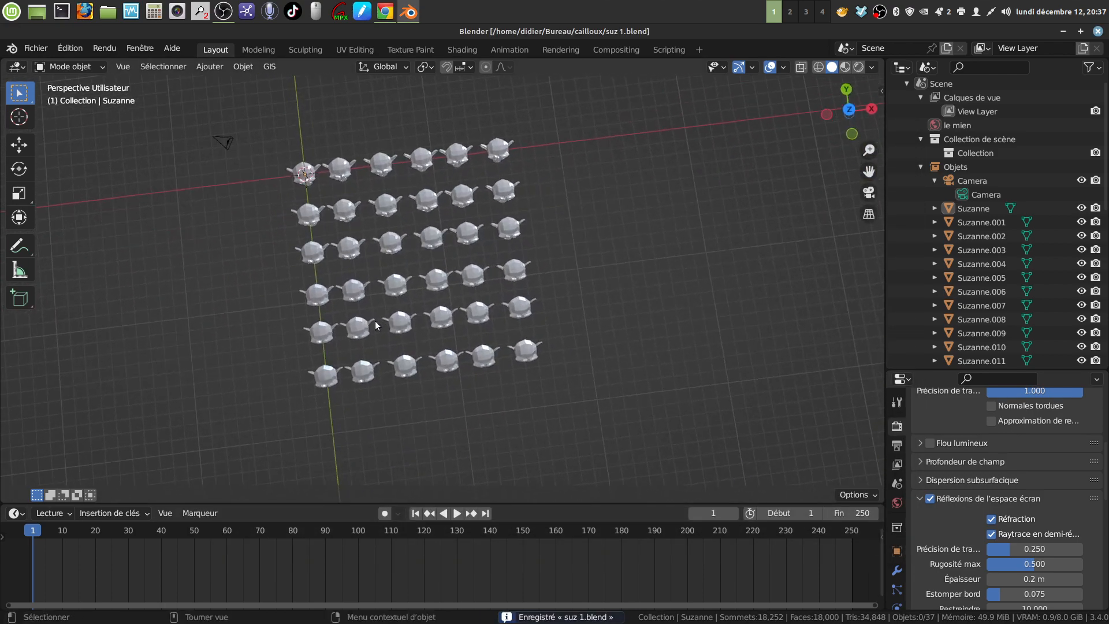
key(KP_7)
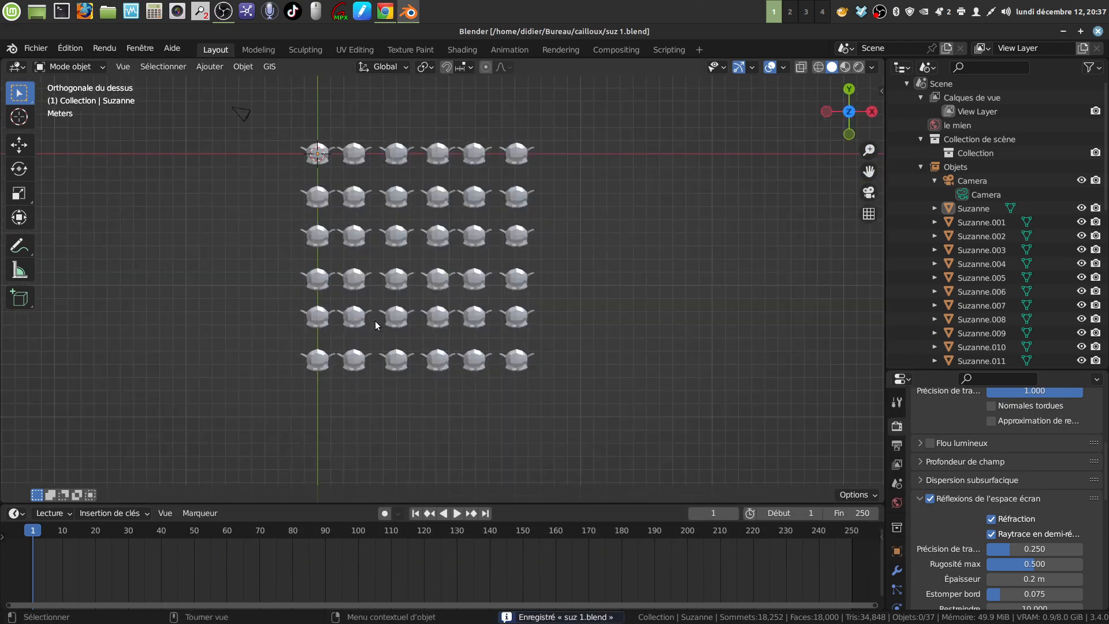
key(c)
mouse_move(364, 167)
mouse_down()
mouse_move(360, 153)
mouse_move(488, 156)
mouse_move(520, 173)
mouse_move(318, 211)
mouse_move(375, 197)
mouse_move(516, 253)
mouse_move(284, 251)
mouse_move(543, 283)
mouse_move(296, 285)
mouse_move(591, 317)
mouse_move(227, 345)
mouse_move(658, 350)
mouse_move(350, 367)
mouse_move(363, 355)
mouse_move(565, 336)
mouse_up()
key(Escape)
key(x)
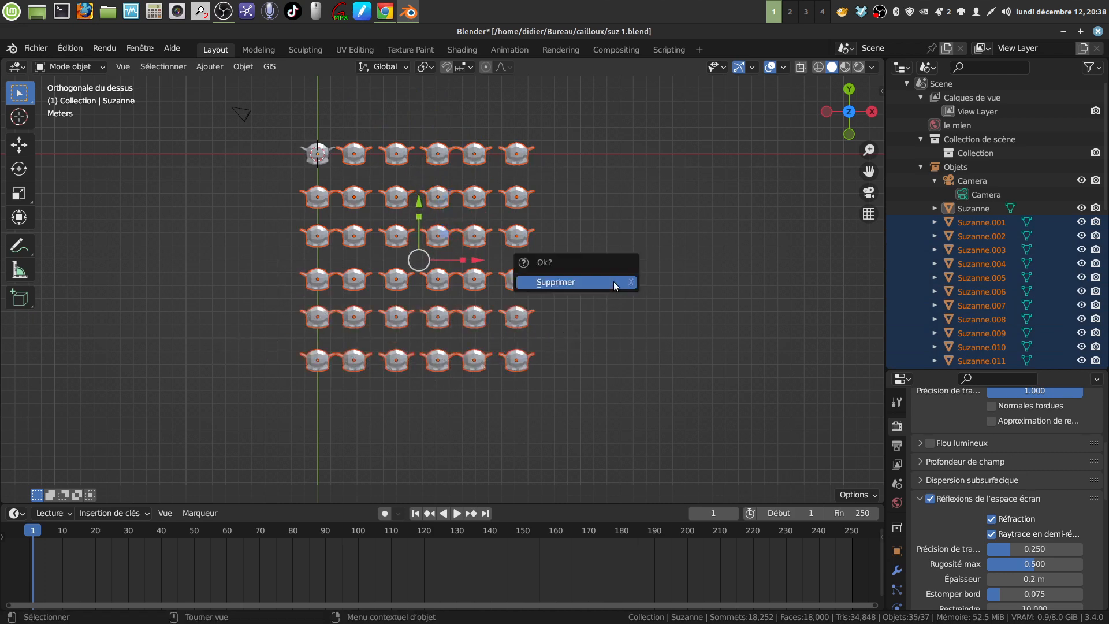
click(598, 283)
key(KP_5)
middle_drag(585, 279, 460, 324)
Save the single-monkey scene as a new file named "suz seule.blend" in the cailloux folder
click(36, 48)
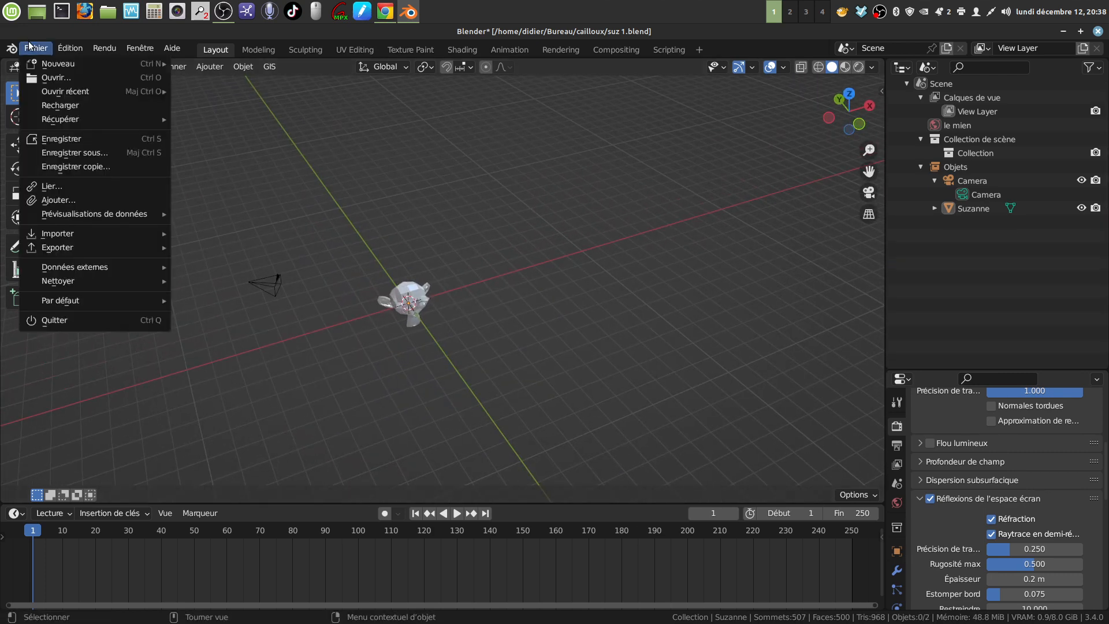
click(75, 153)
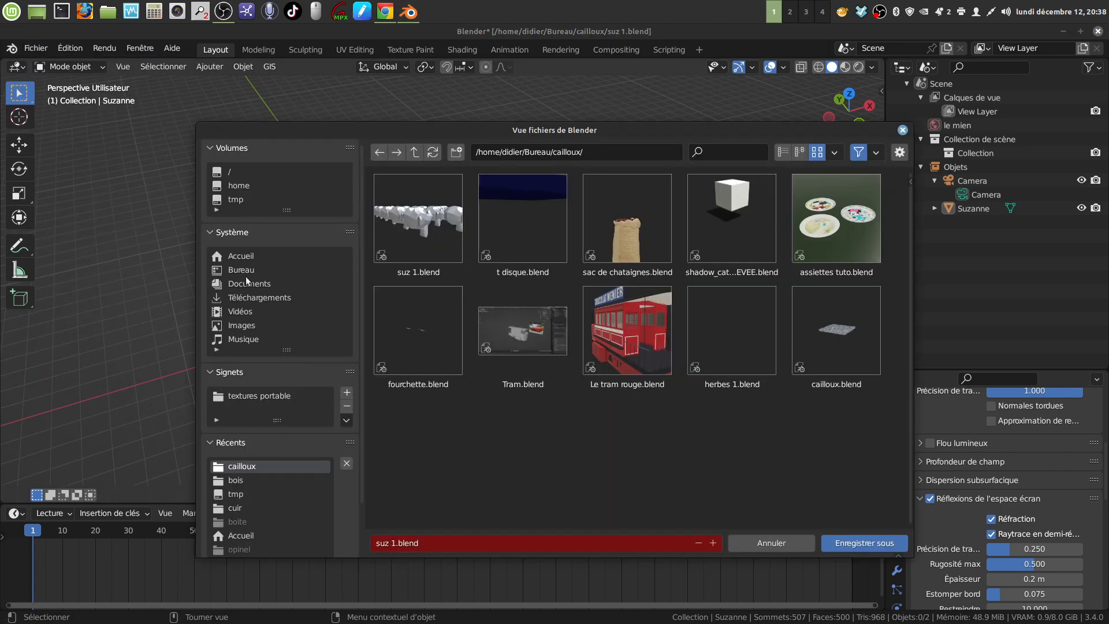
click(419, 539)
click(396, 542)
key(BackSpace)
text(seule)
click(635, 471)
click(860, 543)
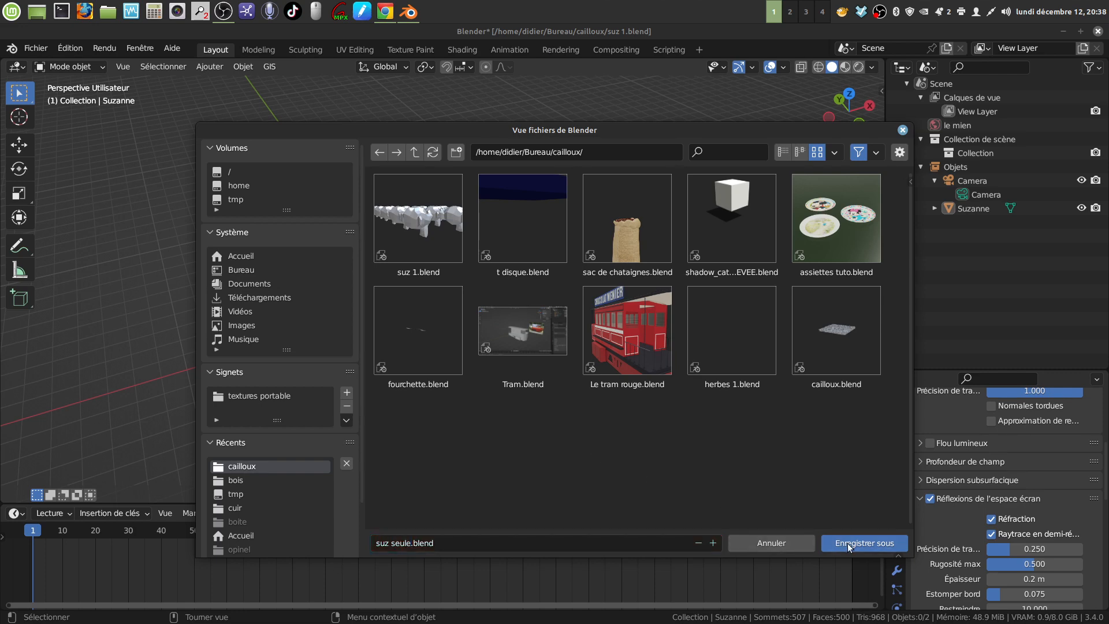
Switch to the desktop, open the cailloux folder and check the file size of suz 1.blend in its properties
click(1063, 31)
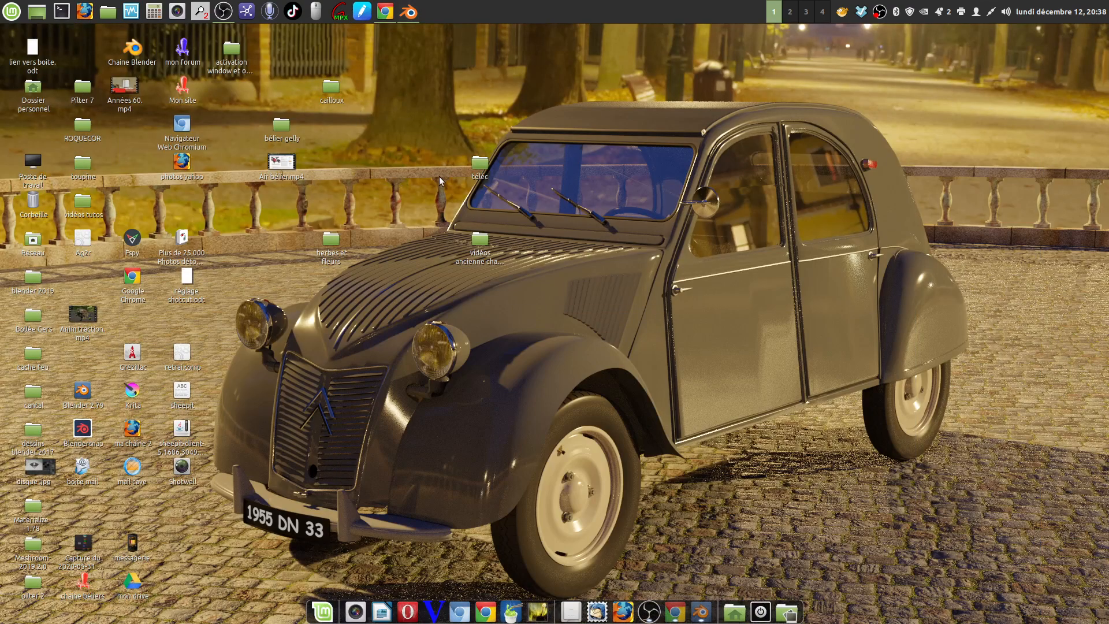
double_click(331, 88)
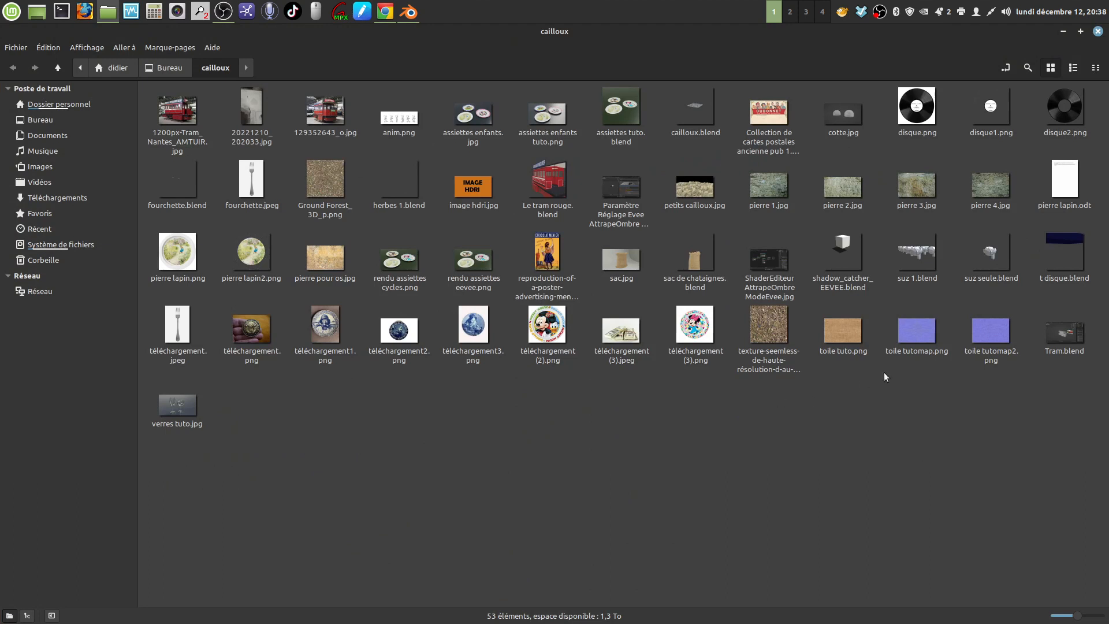
right_click(913, 260)
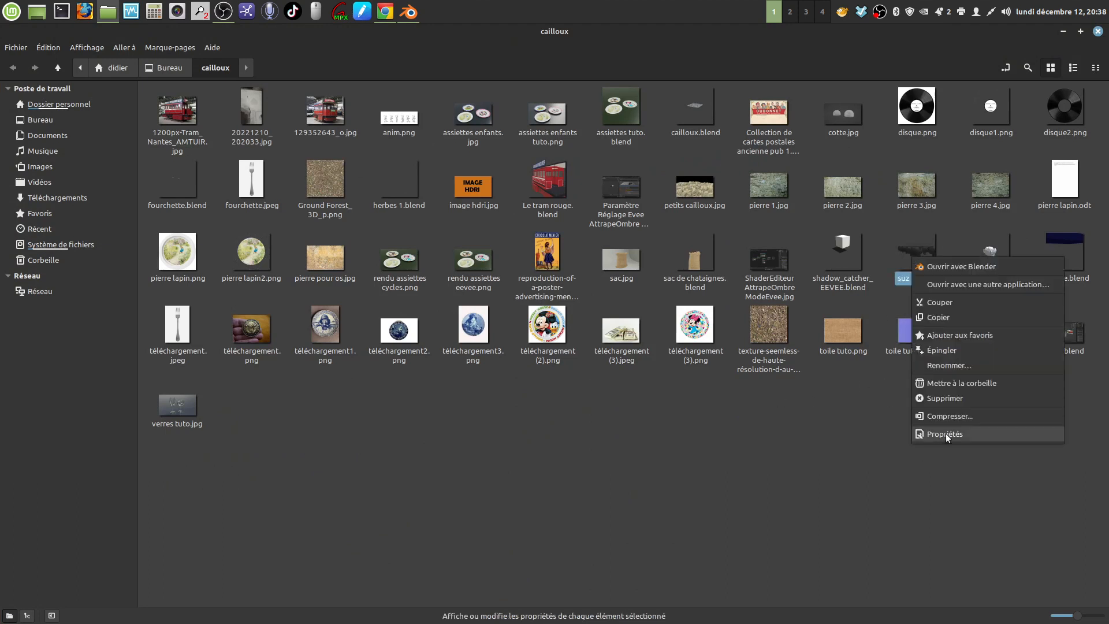
click(945, 433)
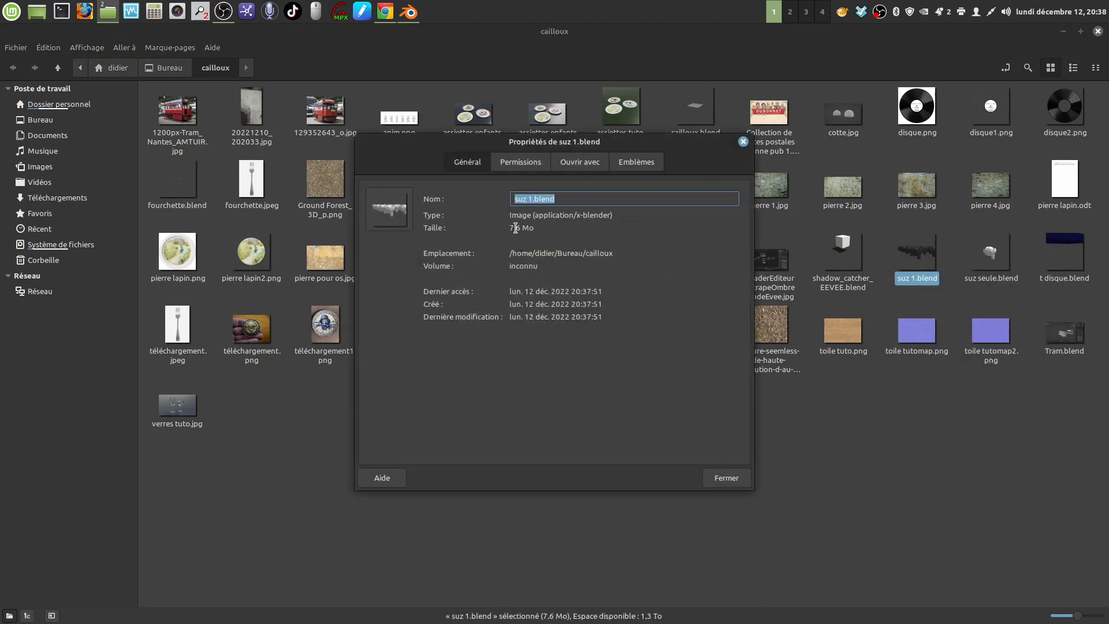
click(741, 142)
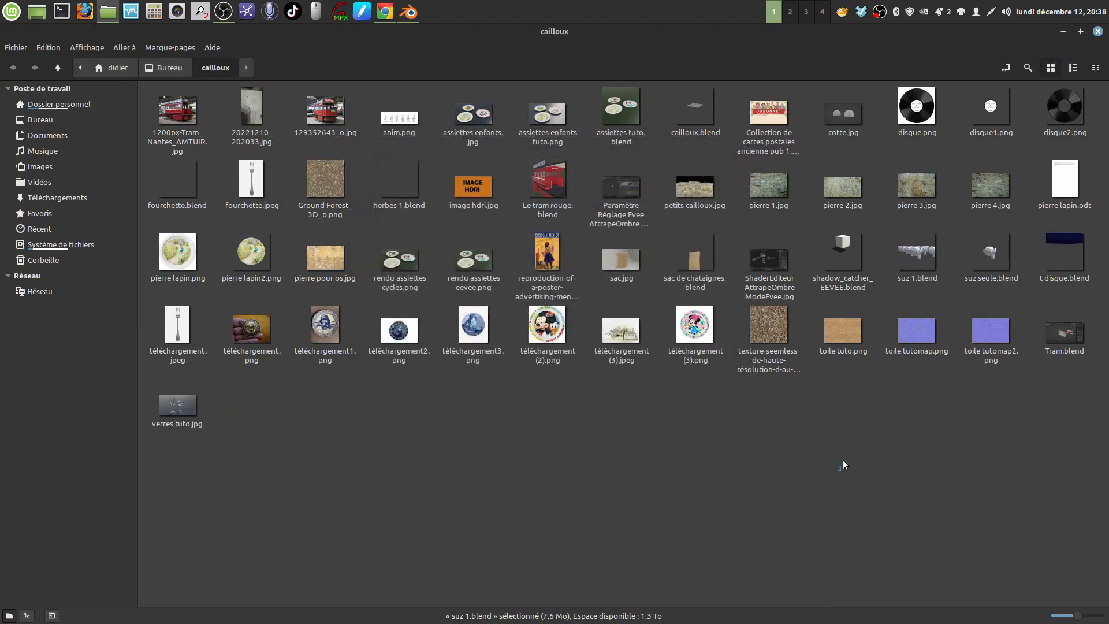
Check the file size of suz seule.blend in its properties and close the folder
right_click(983, 261)
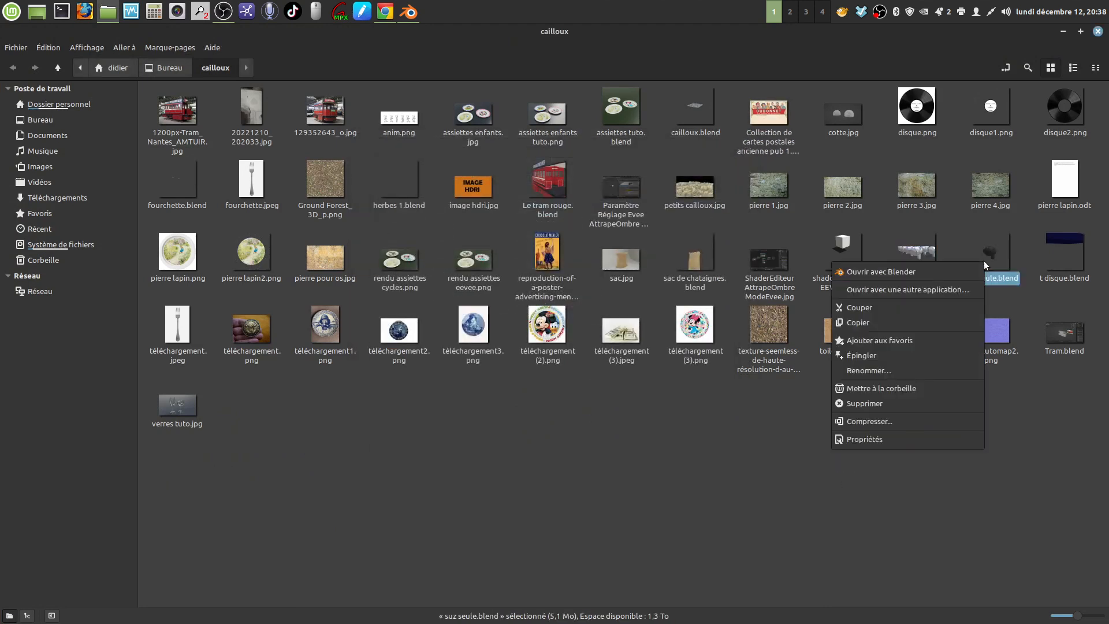
click(894, 440)
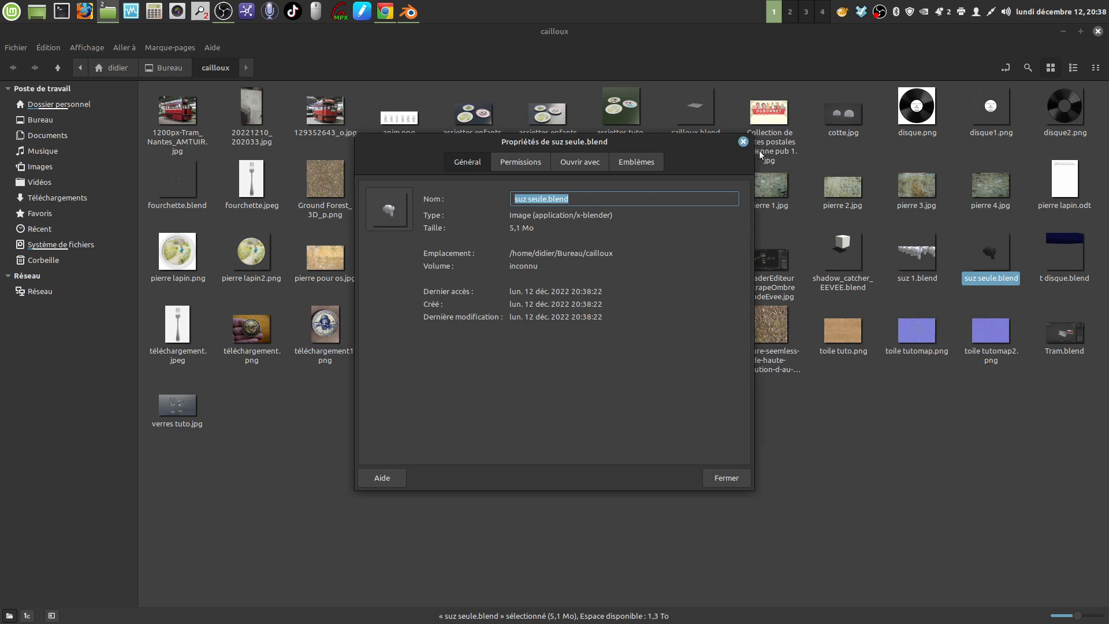
click(744, 142)
click(914, 364)
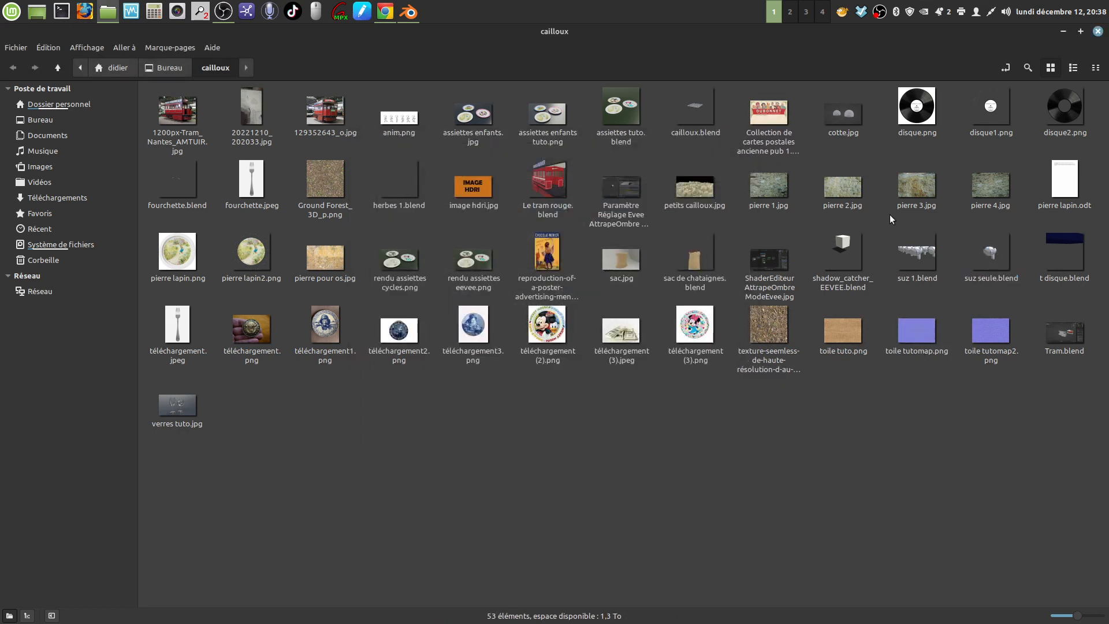
click(1097, 33)
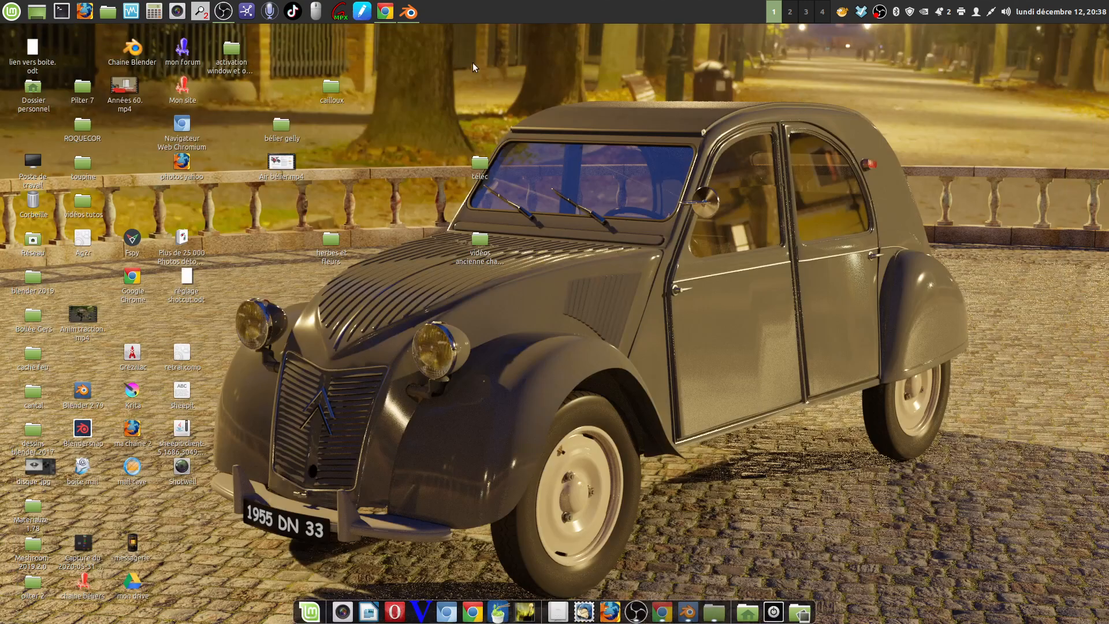
Return to Blender, make a linked duplicate of the monkey in top view and move it along positive X beside the original
click(408, 12)
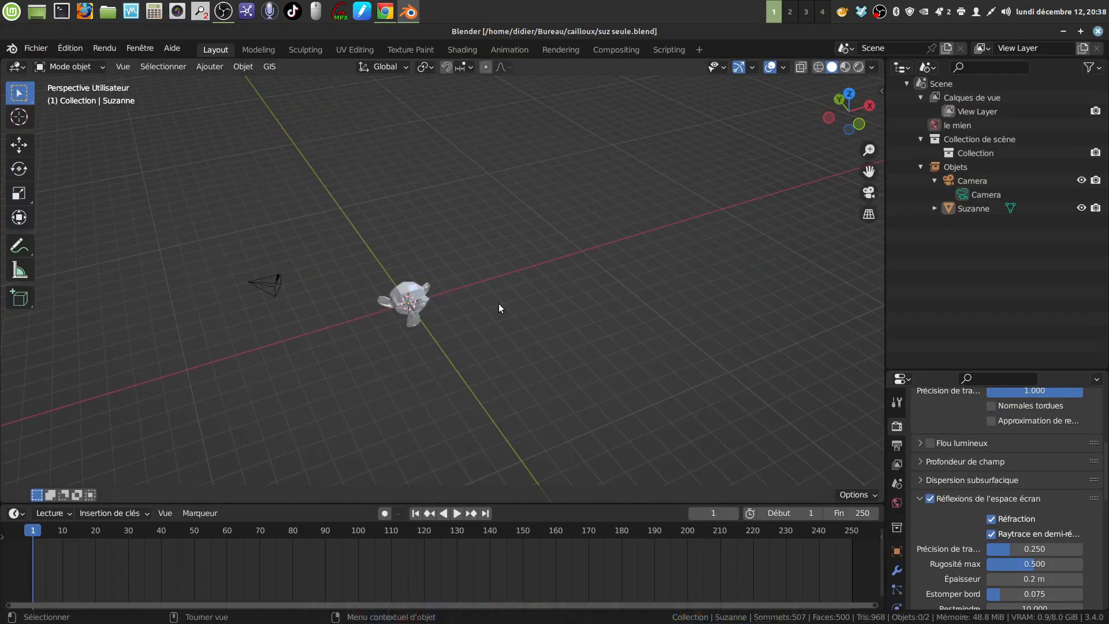
middle_drag(498, 303, 459, 346)
click(418, 306)
key(KP_7)
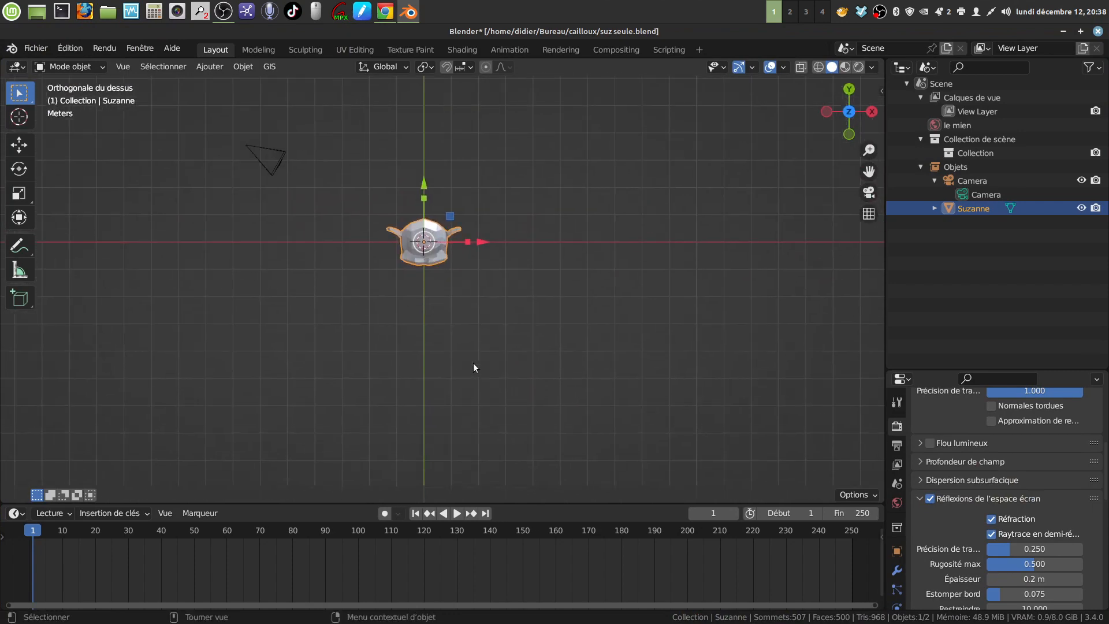
key(alt)
key(alt+d)
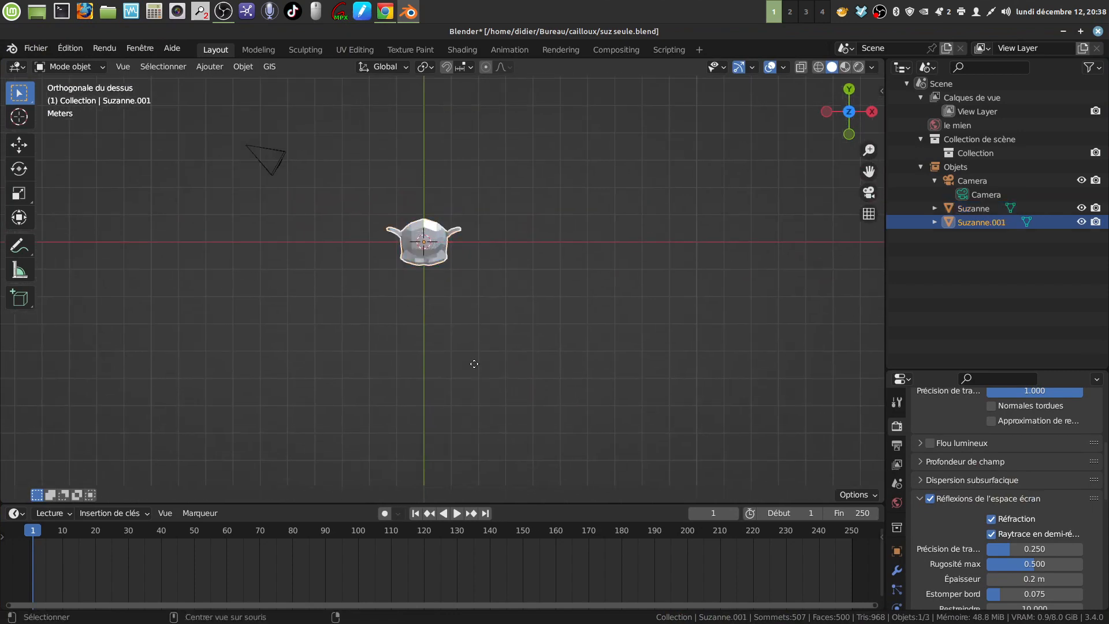
click(474, 364)
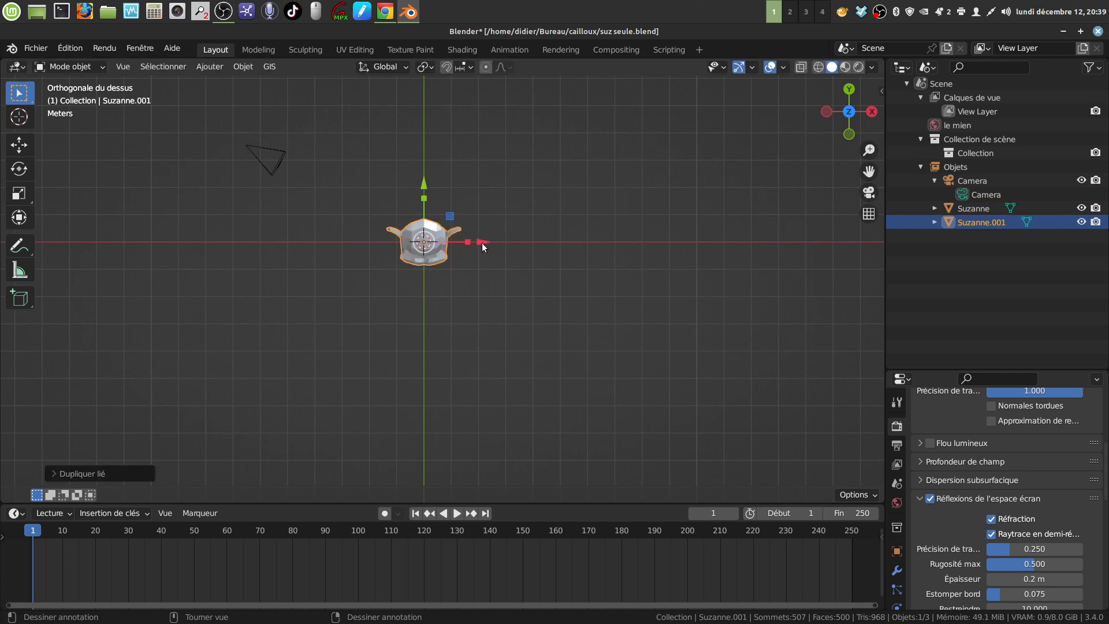
drag(482, 243, 569, 246)
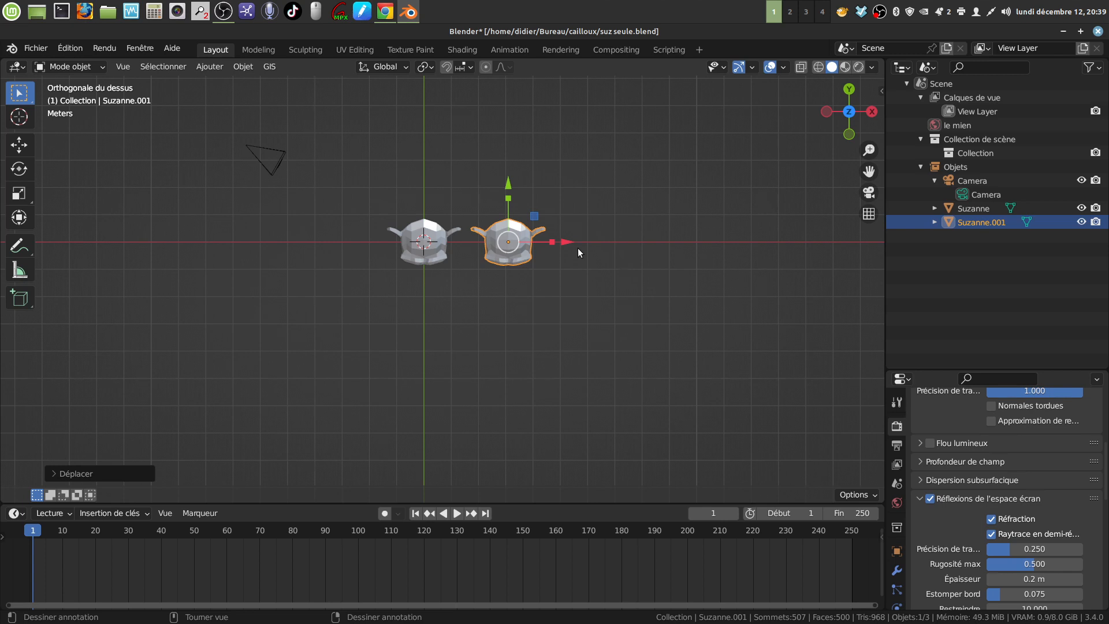
Make a linked duplicate of the second monkey and move it along positive X as the third in the row
key(alt+d)
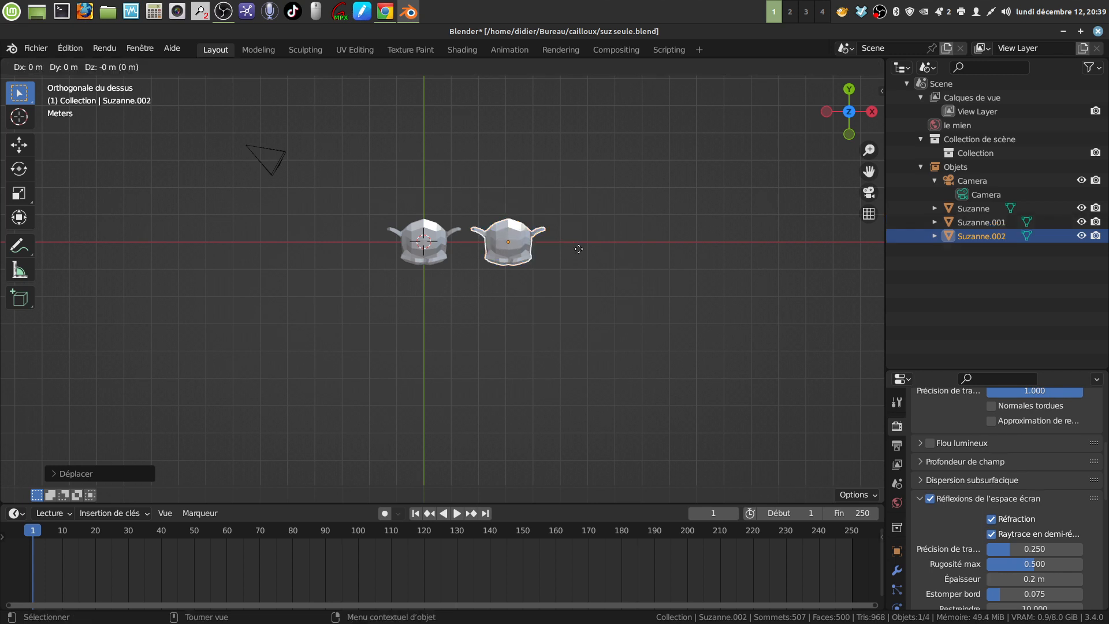
click(579, 248)
drag(567, 241, 633, 243)
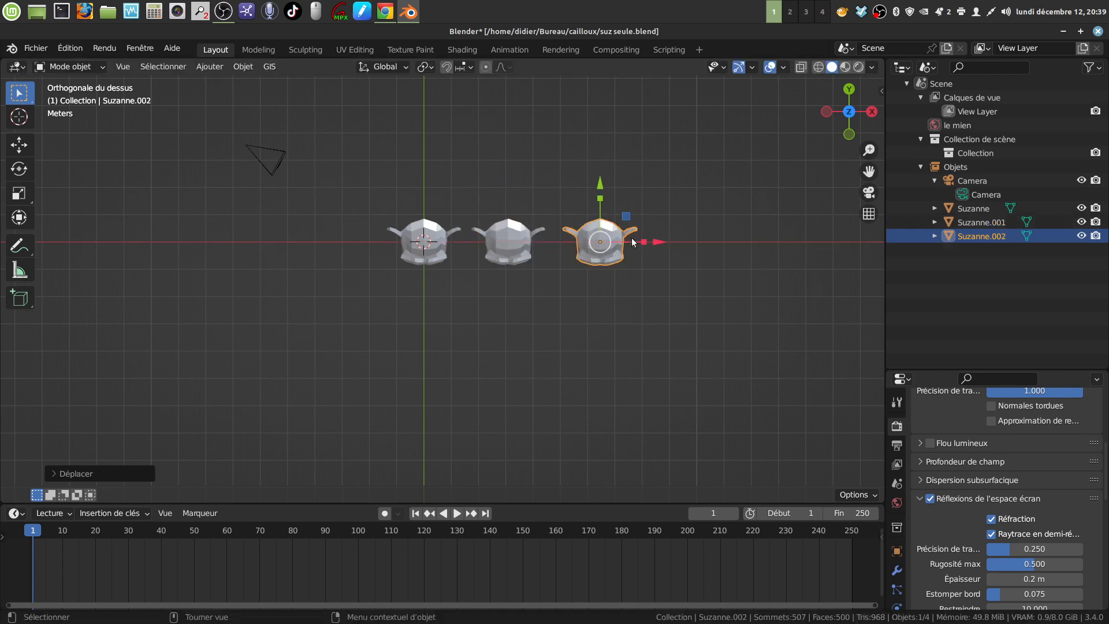
Select the second and third monkeys, make linked duplicates of both and move them along positive X to extend the row to five
drag(483, 191, 636, 283)
scroll(636, 283, down, 1)
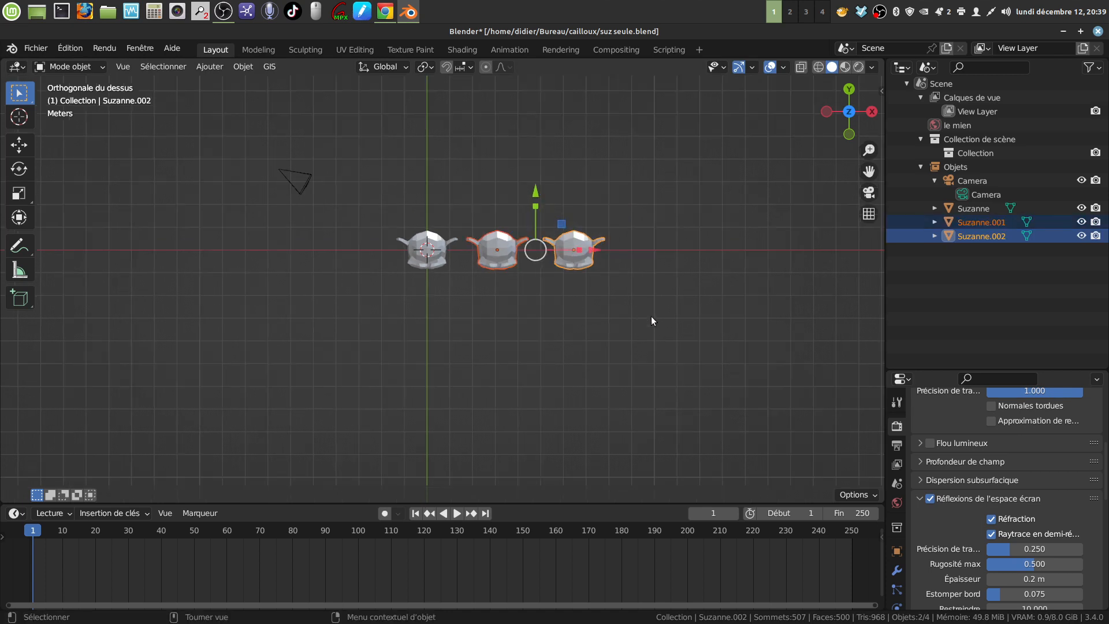
key(shift+d)
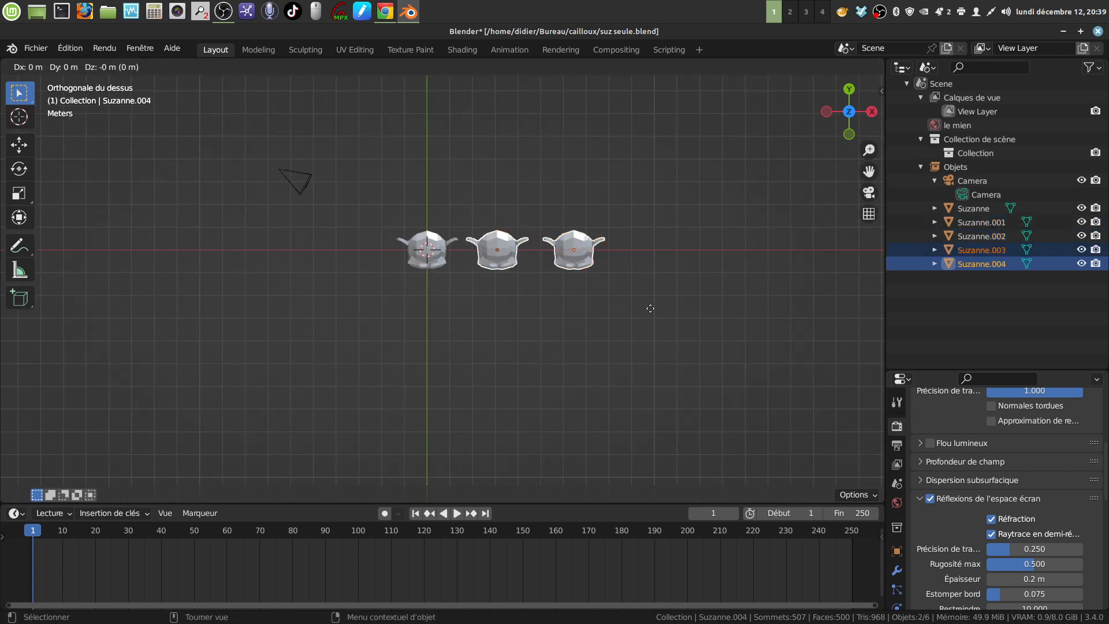
click(650, 308)
drag(598, 251, 745, 254)
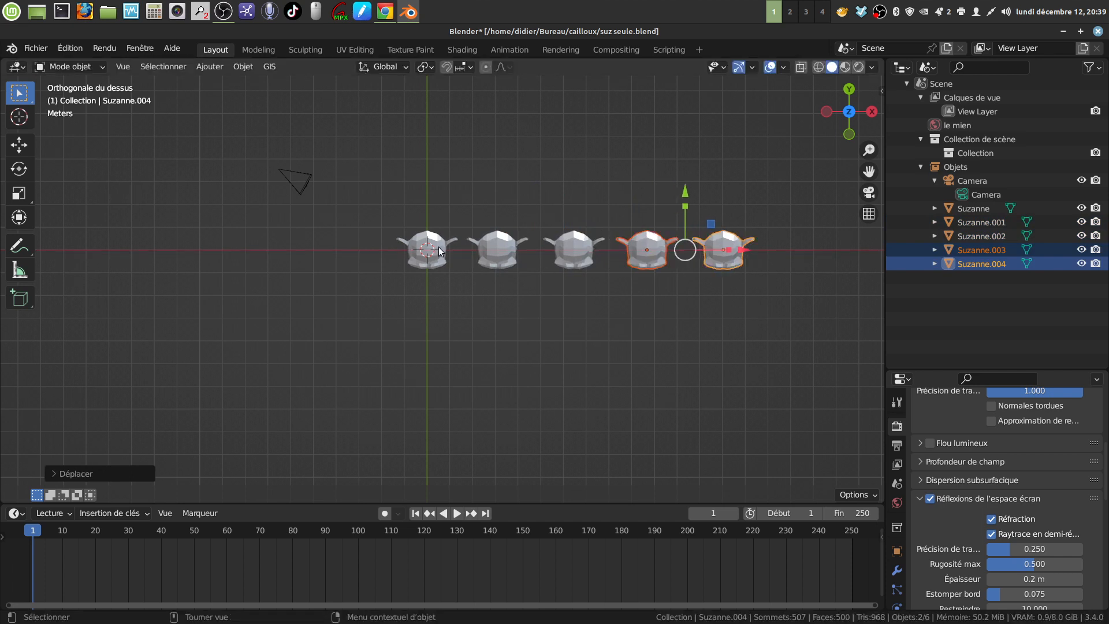
Make a linked duplicate of the fifth monkey alone and move it along positive X to complete a row of six
click(725, 278)
click(724, 254)
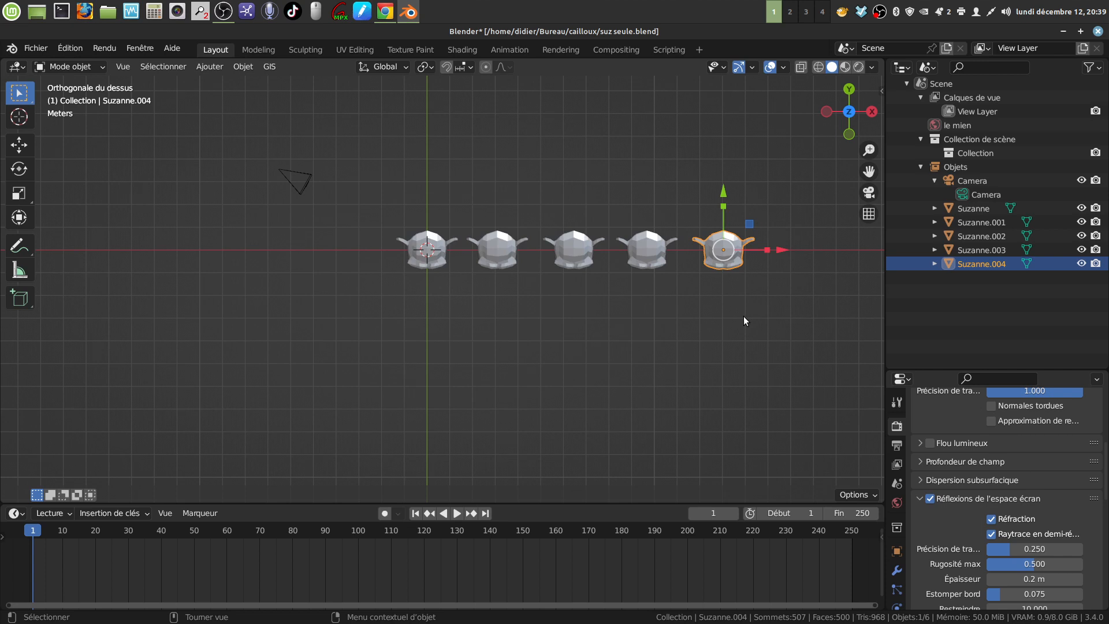
key(alt+d)
right_click(745, 317)
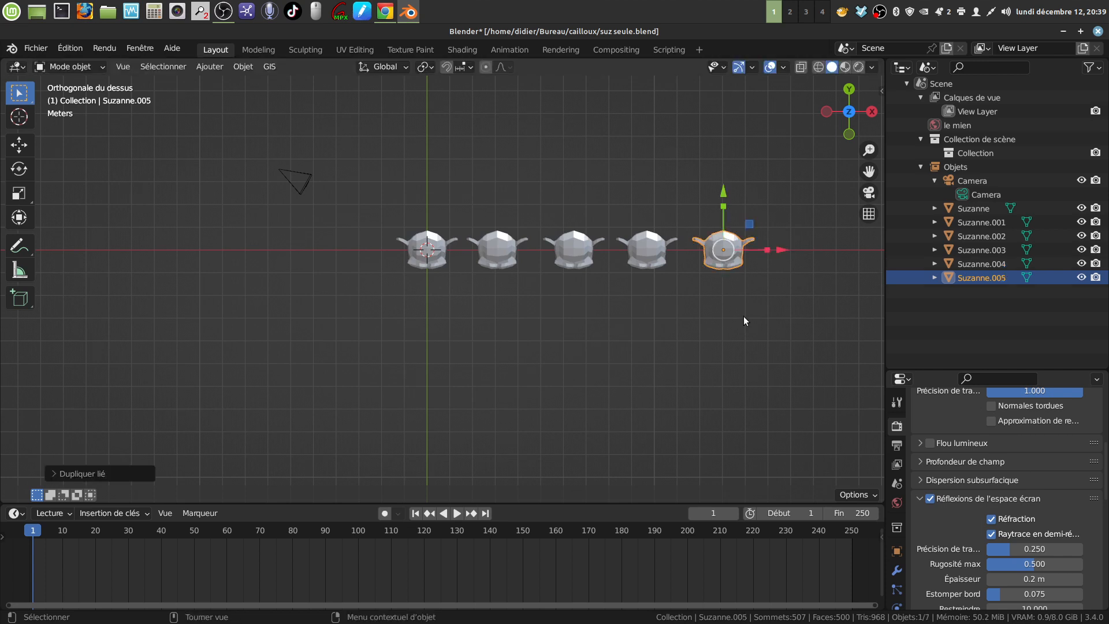
drag(779, 250, 858, 247)
scroll(665, 330, down, 3)
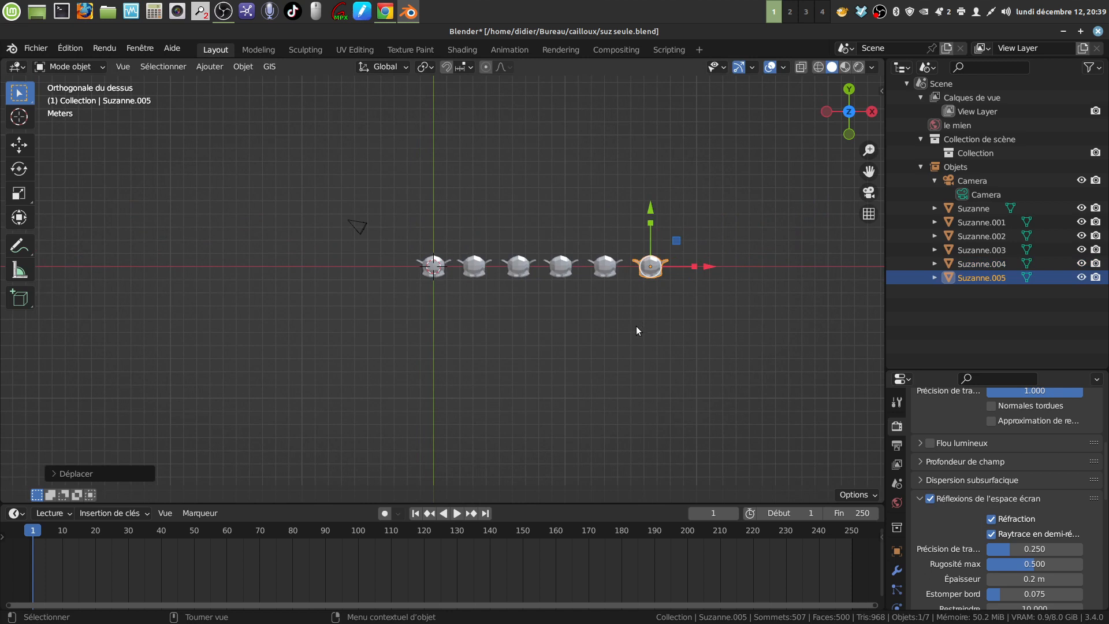
scroll(637, 331, up, 1)
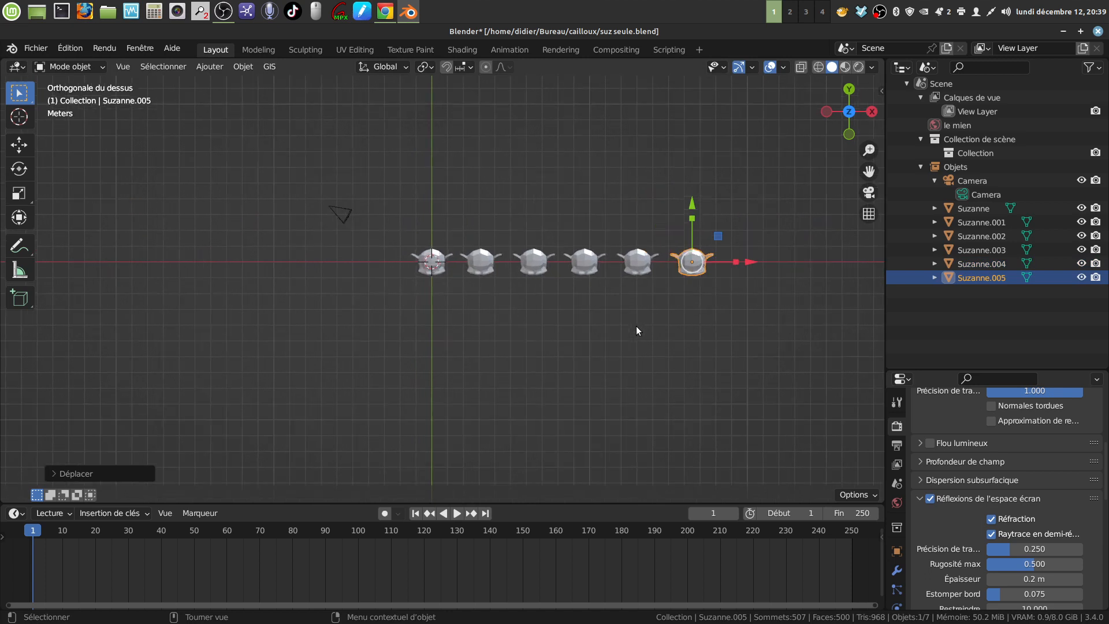
Make a linked duplicate of the sixth monkey and move it just below the first monkey to start a second row
key(alt)
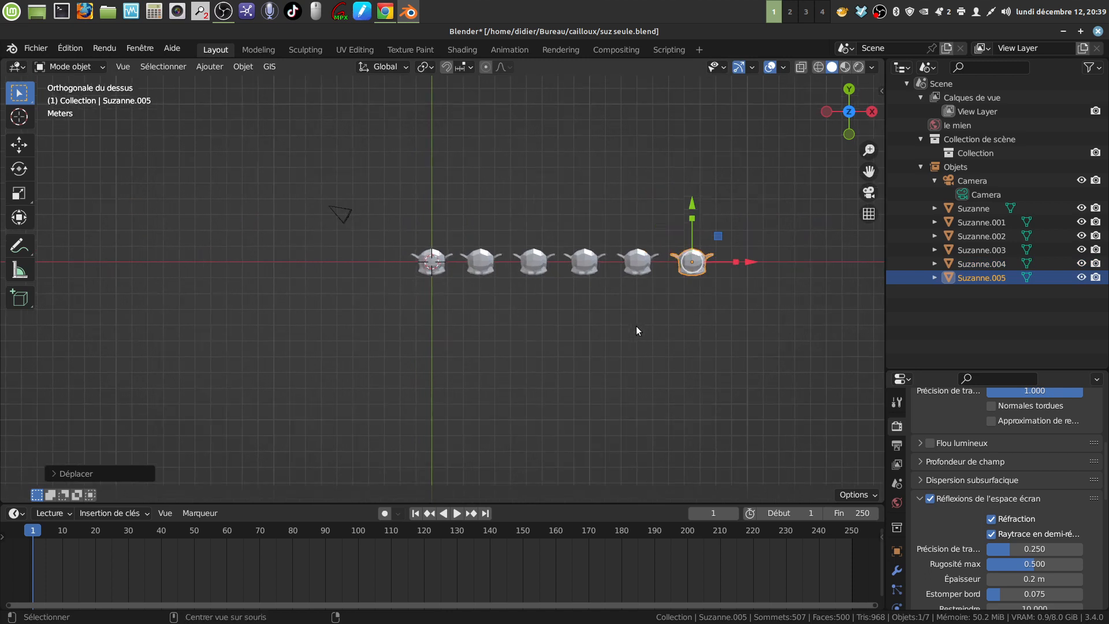
key(shift+d)
click(637, 327)
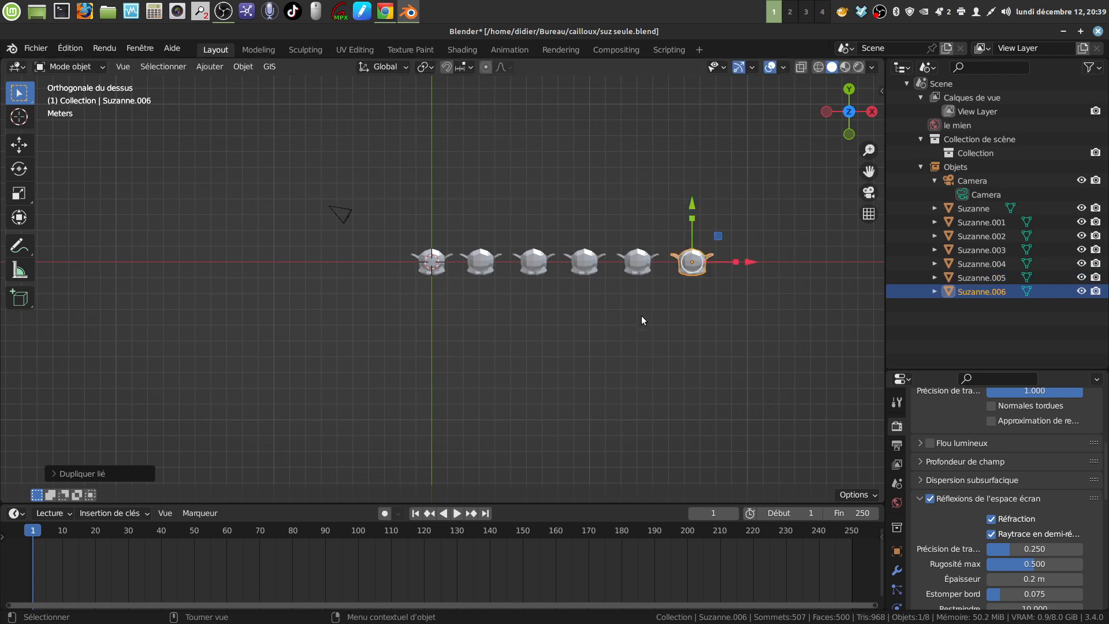
key(g)
click(382, 349)
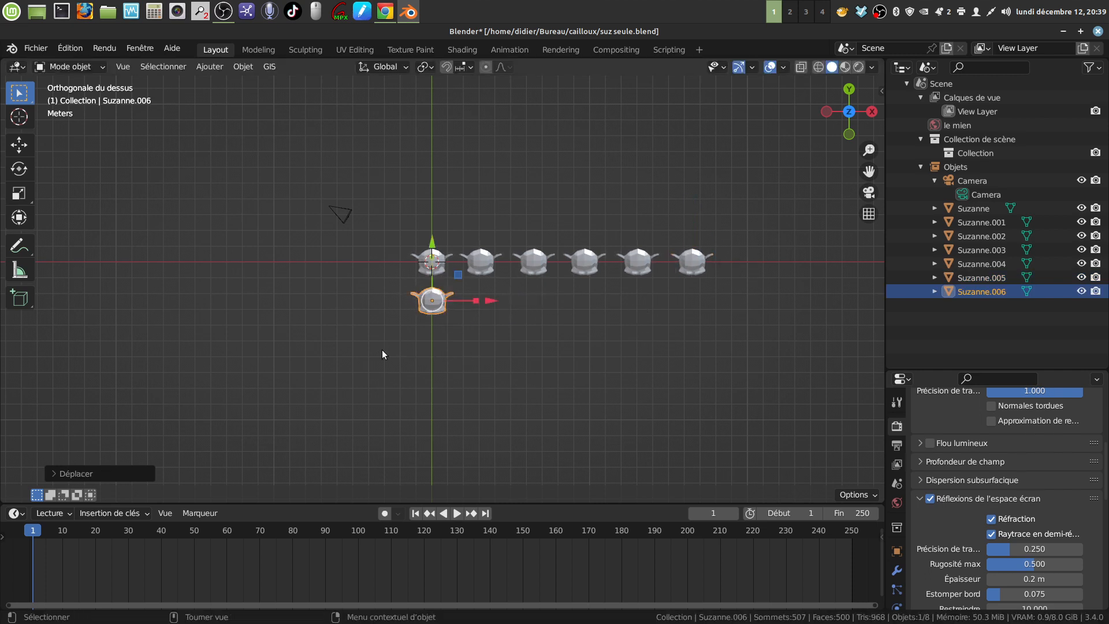
Select monkeys two to six of the first row, make linked duplicates and move them along negative Y to complete the second row
click(466, 209)
drag(467, 208, 736, 286)
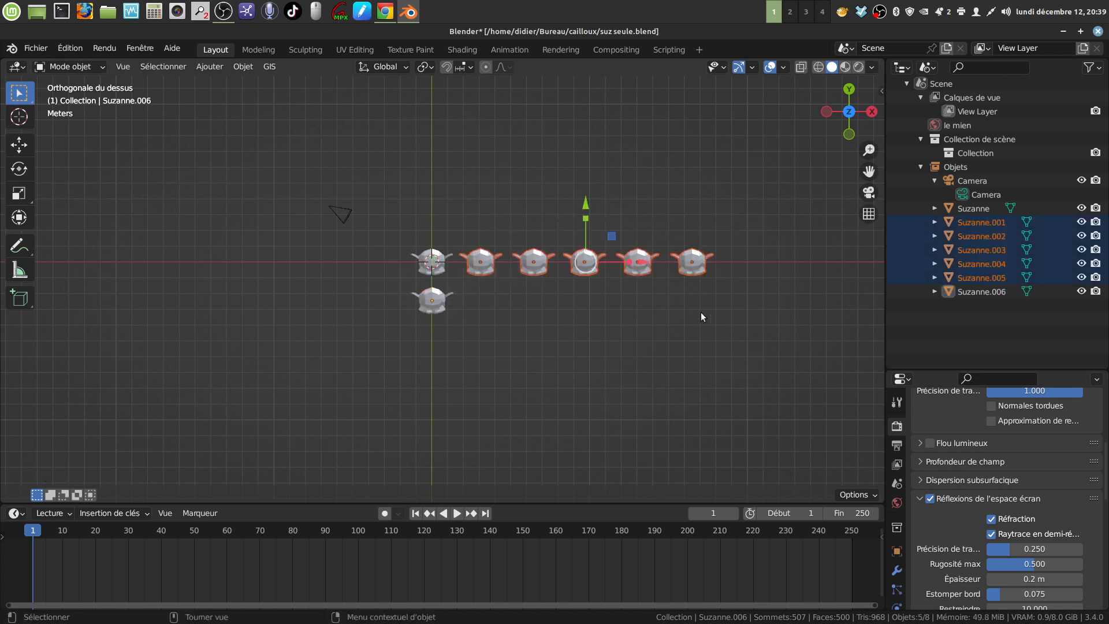
key(alt+d)
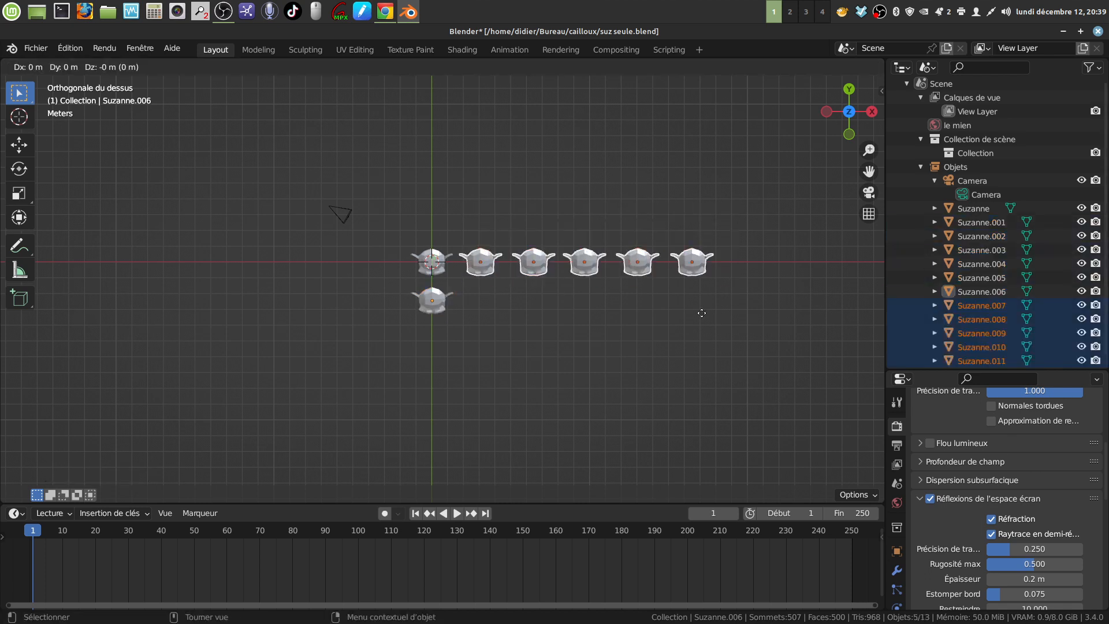
key(y)
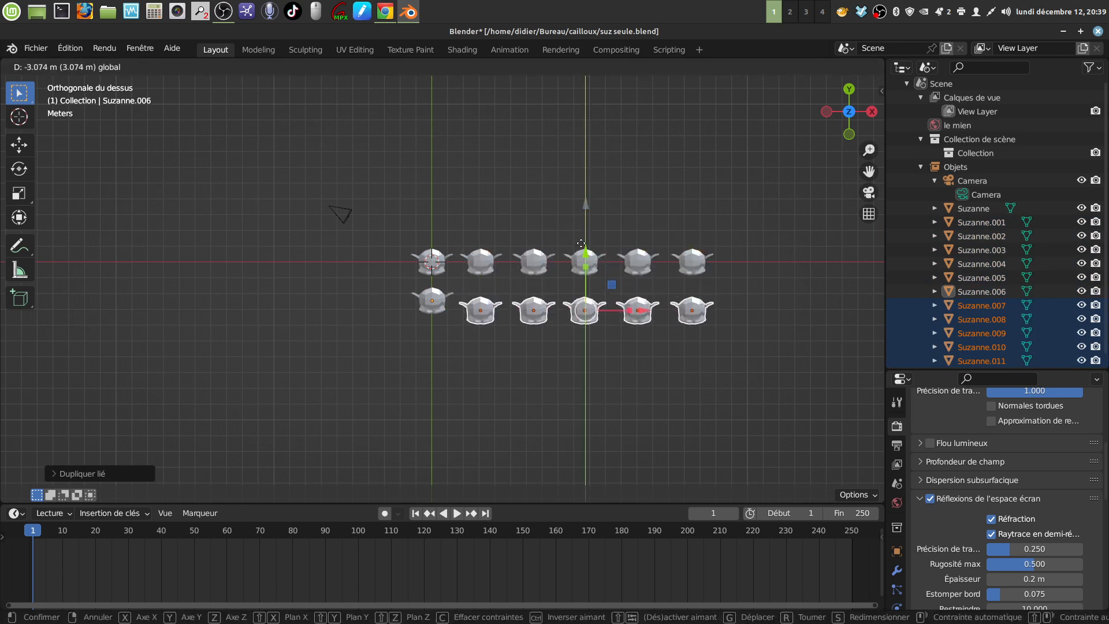
click(482, 282)
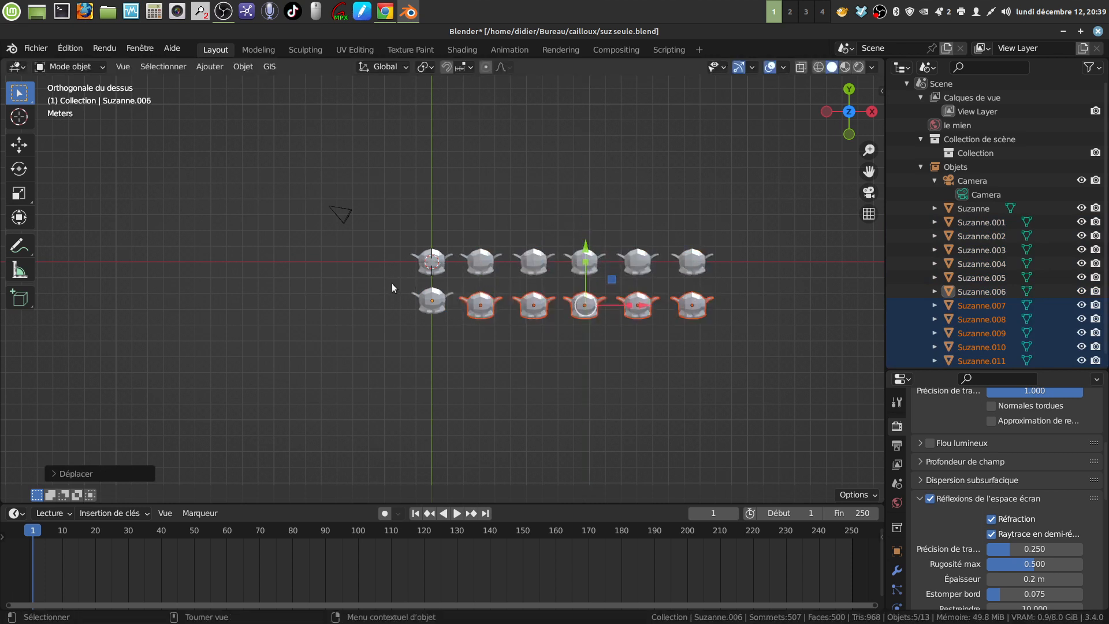
Select the whole second row, make linked duplicates of it and move them along negative Y as the third row
drag(393, 284, 754, 335)
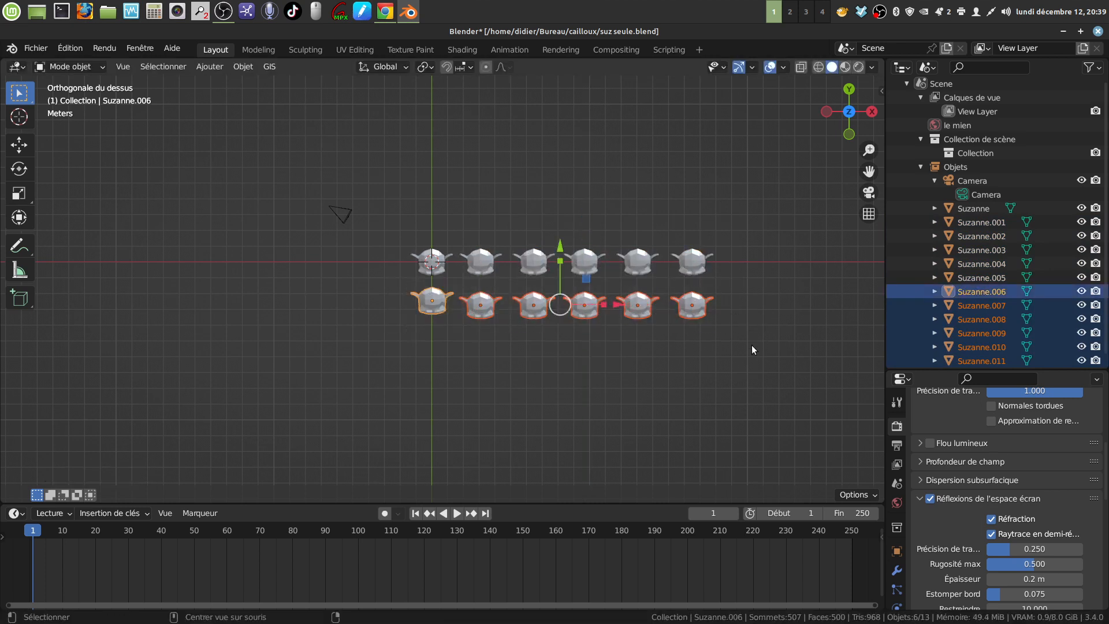
key(shift+d)
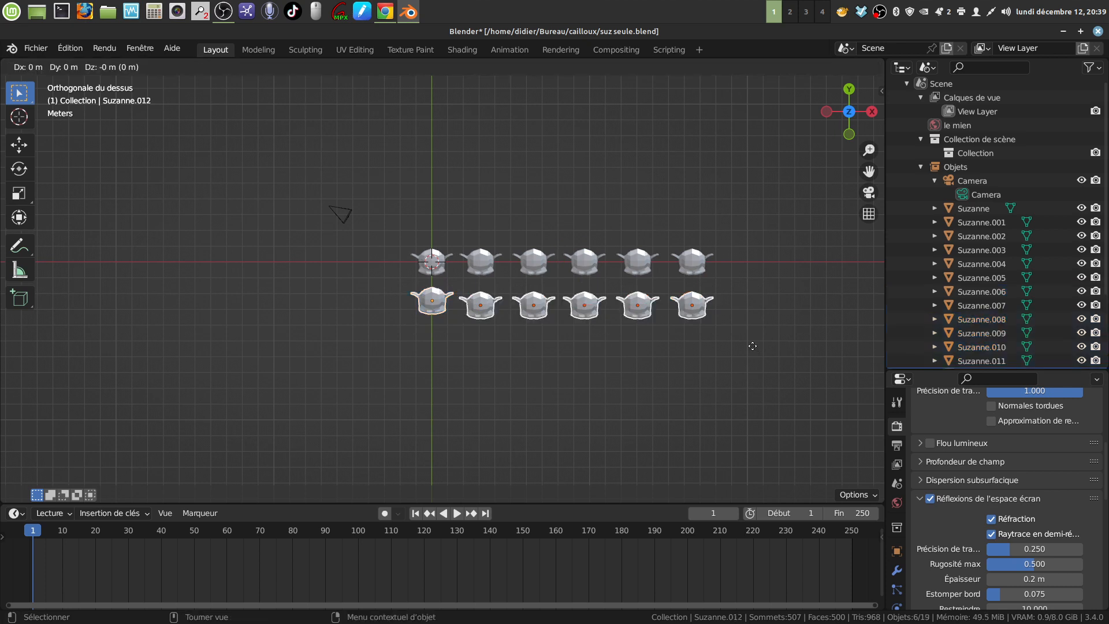
click(752, 346)
drag(554, 242, 560, 288)
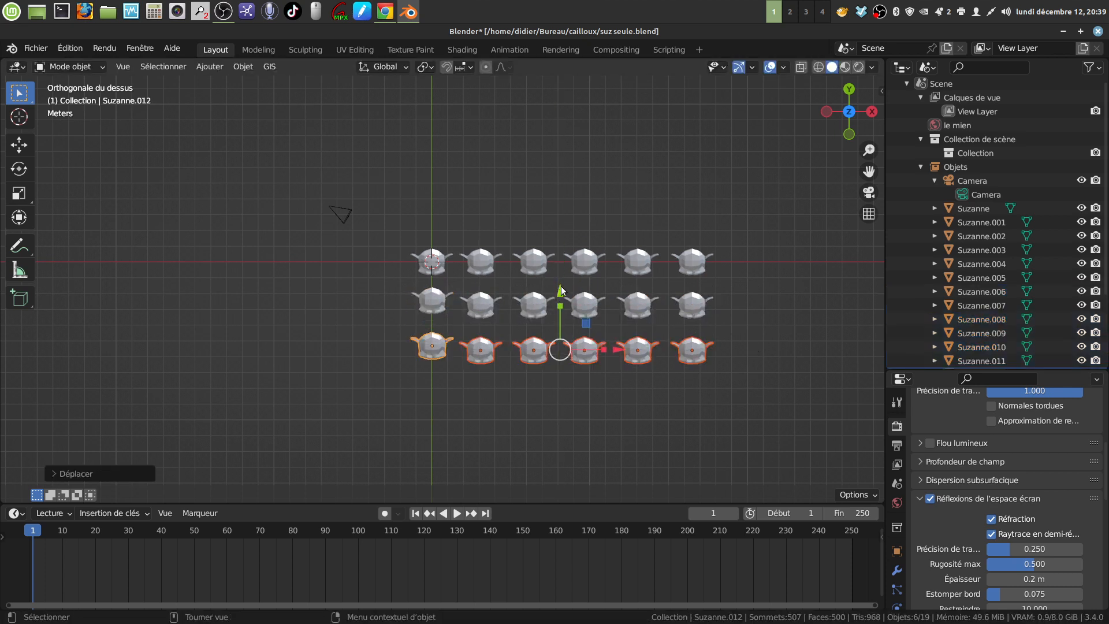
Make linked duplicates of the third row and move them along negative Y to form the fourth row
key(shift+d)
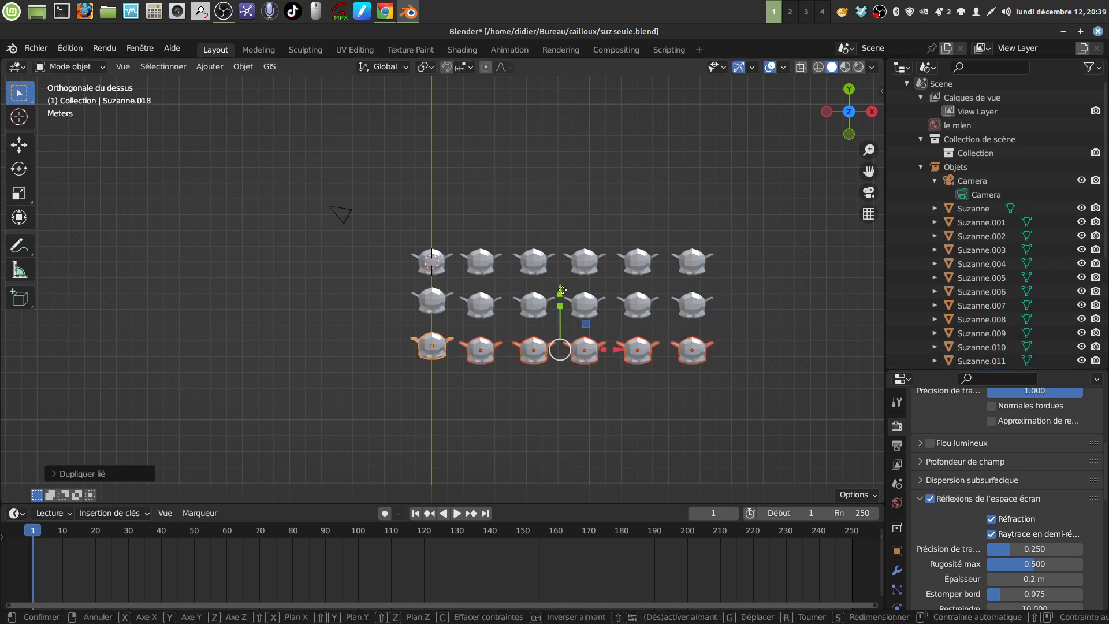
click(560, 335)
scroll(674, 430, down, 2)
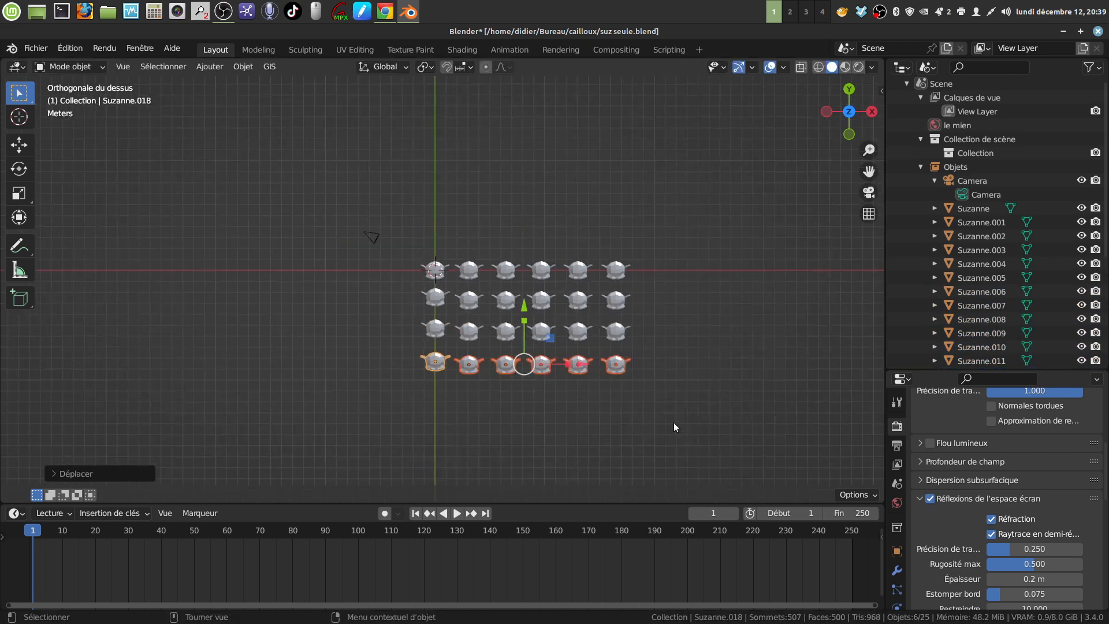
Make linked duplicates of the fourth row and move them along negative Y to form the fifth row
key(shift+d)
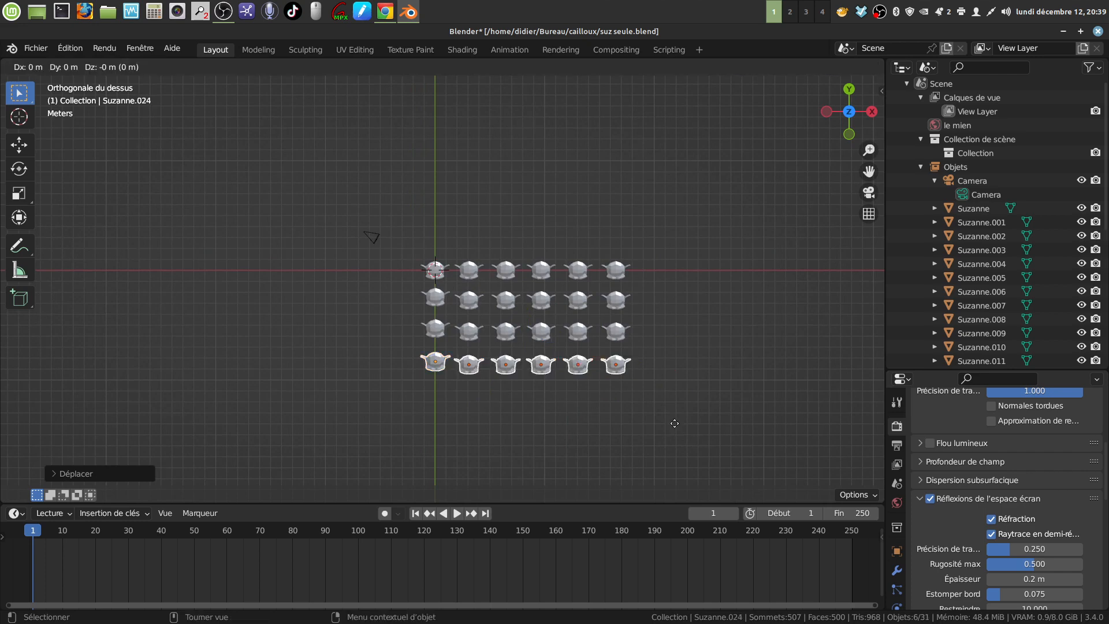
key(alt+d)
key(y)
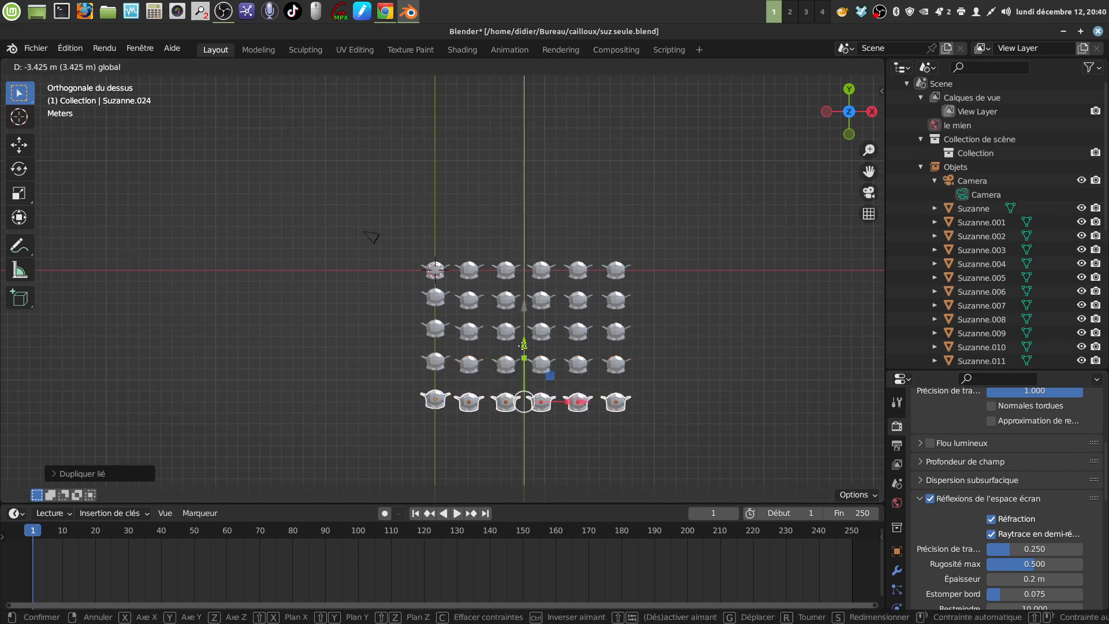
click(523, 342)
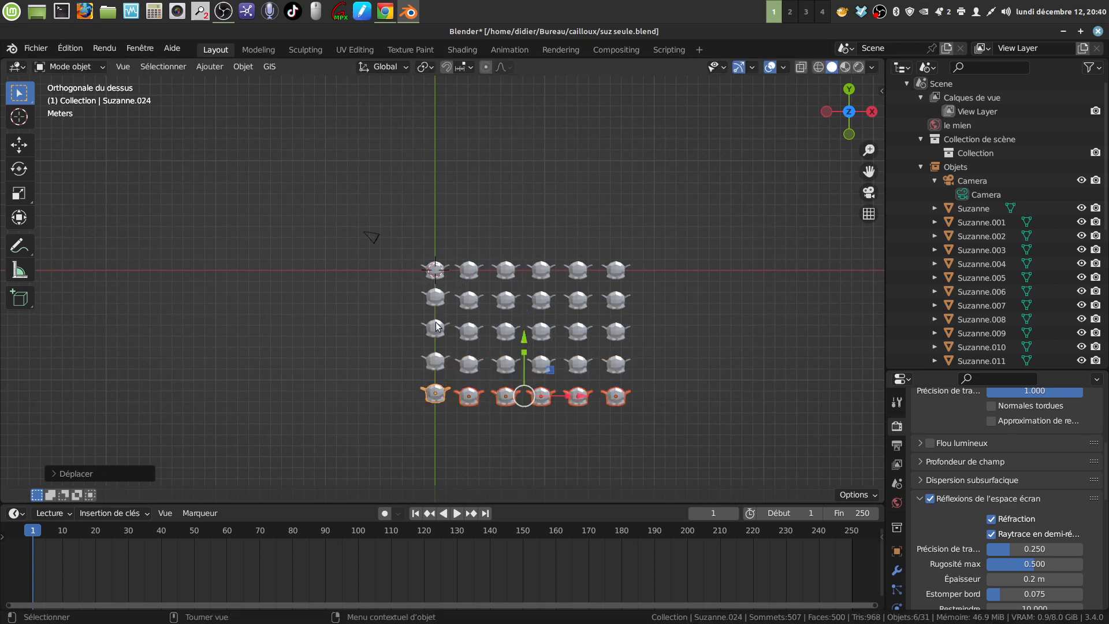
Make linked duplicates of the fifth row, move them along negative Y as the sixth row, and deselect everything
key(alt+d)
click(705, 377)
drag(525, 342, 527, 372)
middle_drag(527, 373, 380, 273)
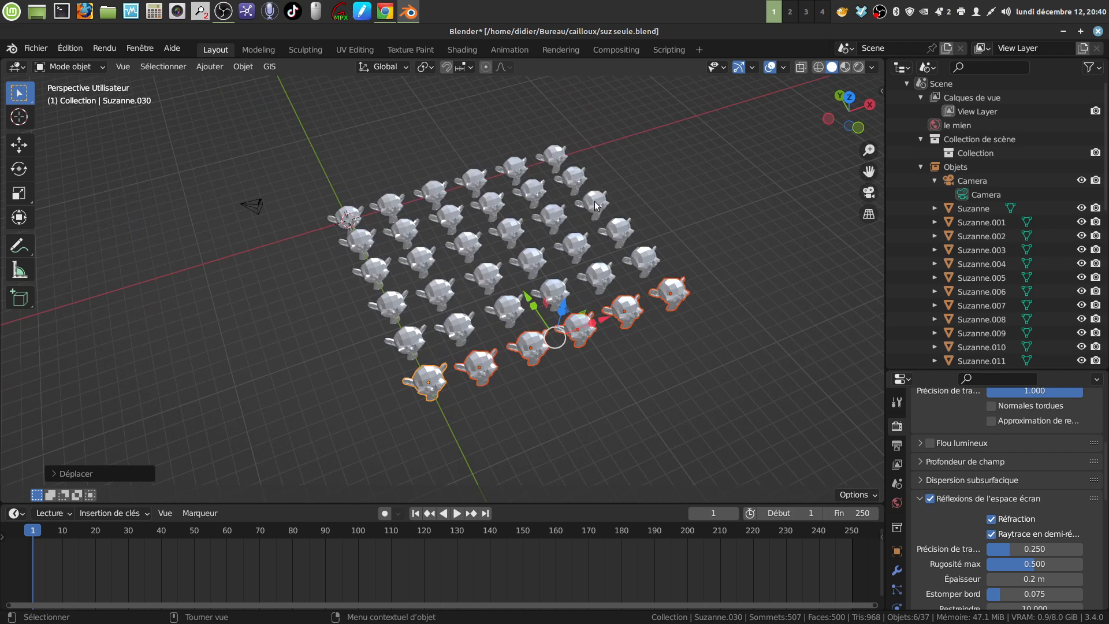
click(669, 373)
Put the original monkey at the grid origin into Edit Mode and clear its vertex selection
middle_drag(640, 380, 590, 341)
mouse_move(563, 376)
middle_down()
mouse_move(535, 322)
mouse_move(552, 383)
middle_up()
scroll(528, 345, up, 3)
middle_drag(528, 346, 537, 306)
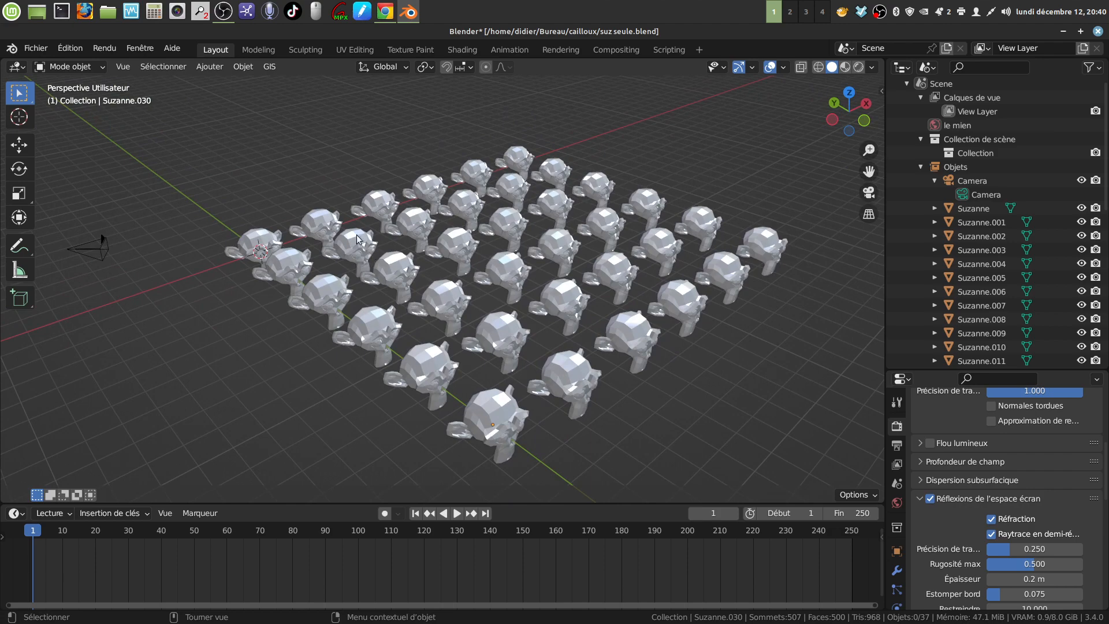
middle_drag(428, 267, 433, 277)
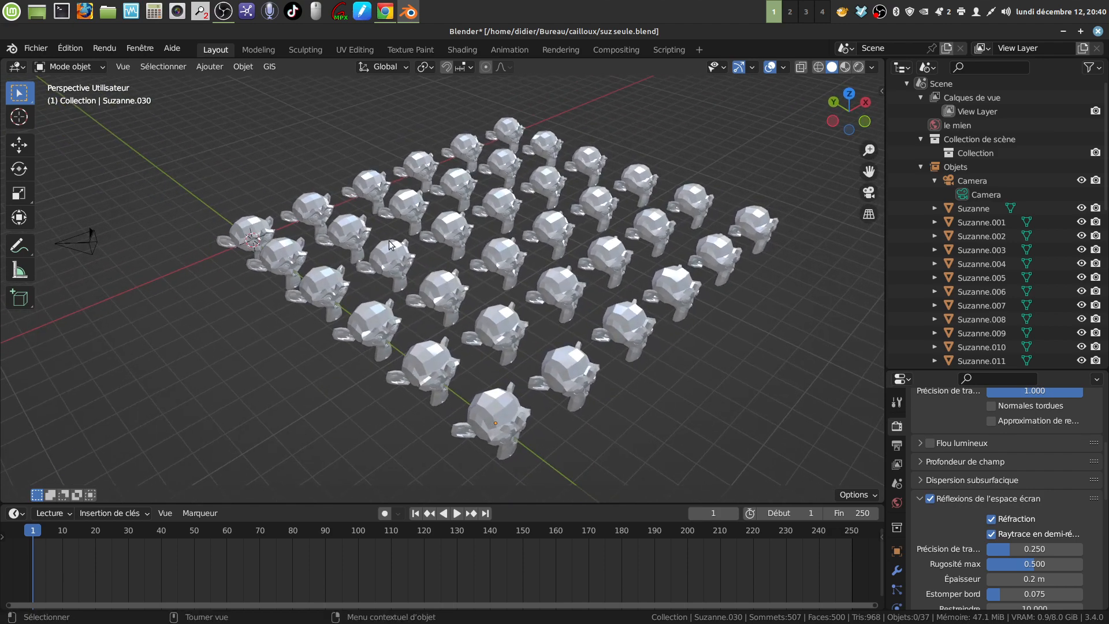
ctrl+middle_drag(390, 244, 472, 260)
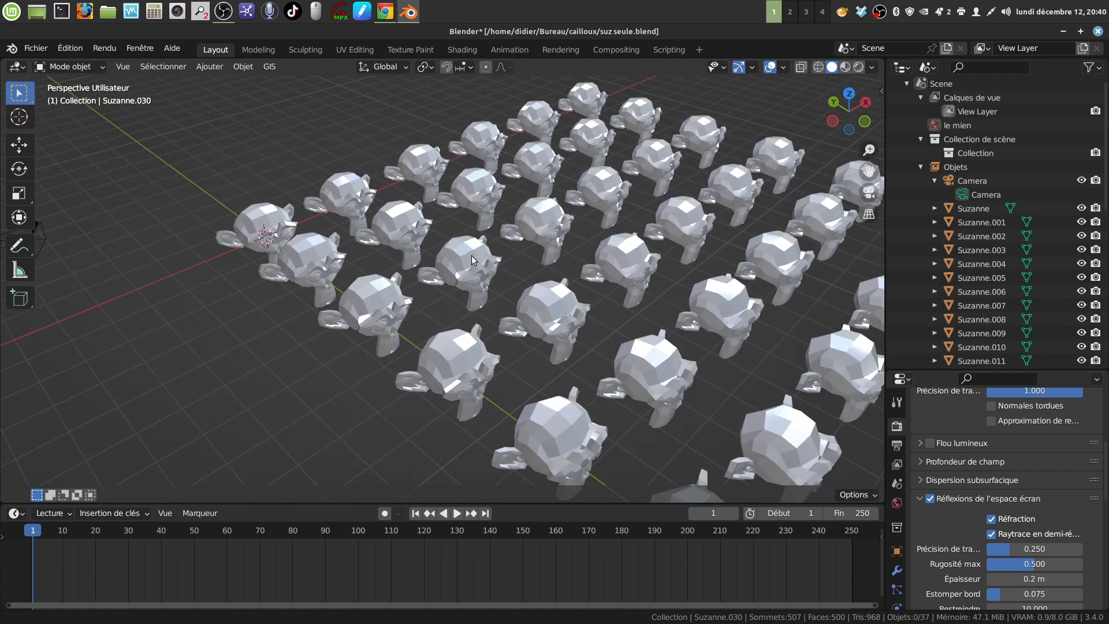
click(271, 226)
key(Tab)
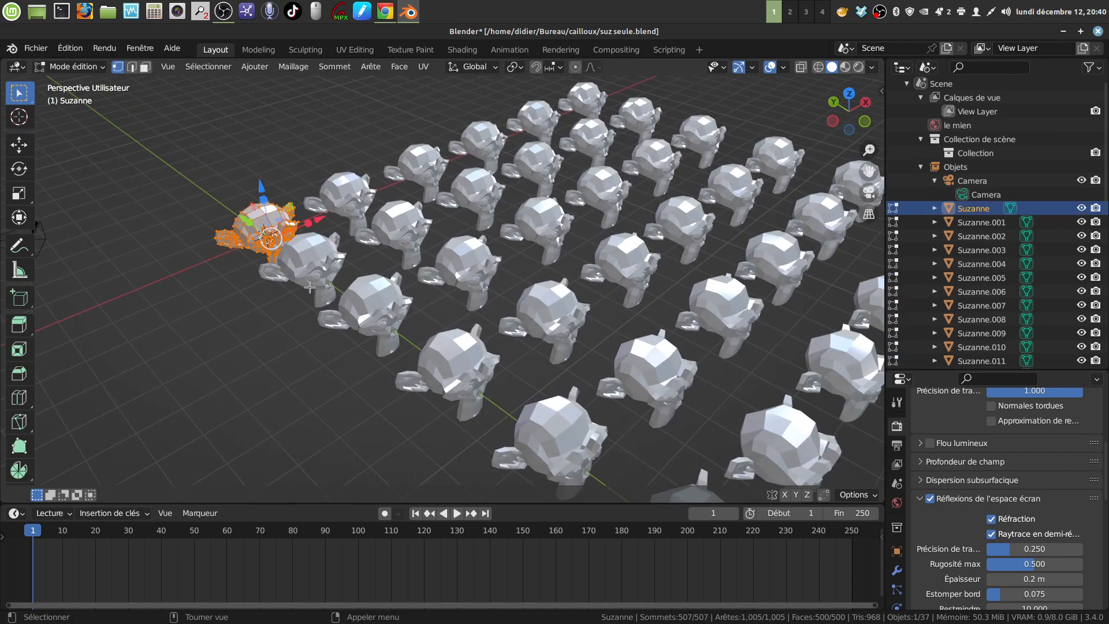
scroll(309, 287, up, 2)
scroll(306, 297, down, 1)
key(alt+a)
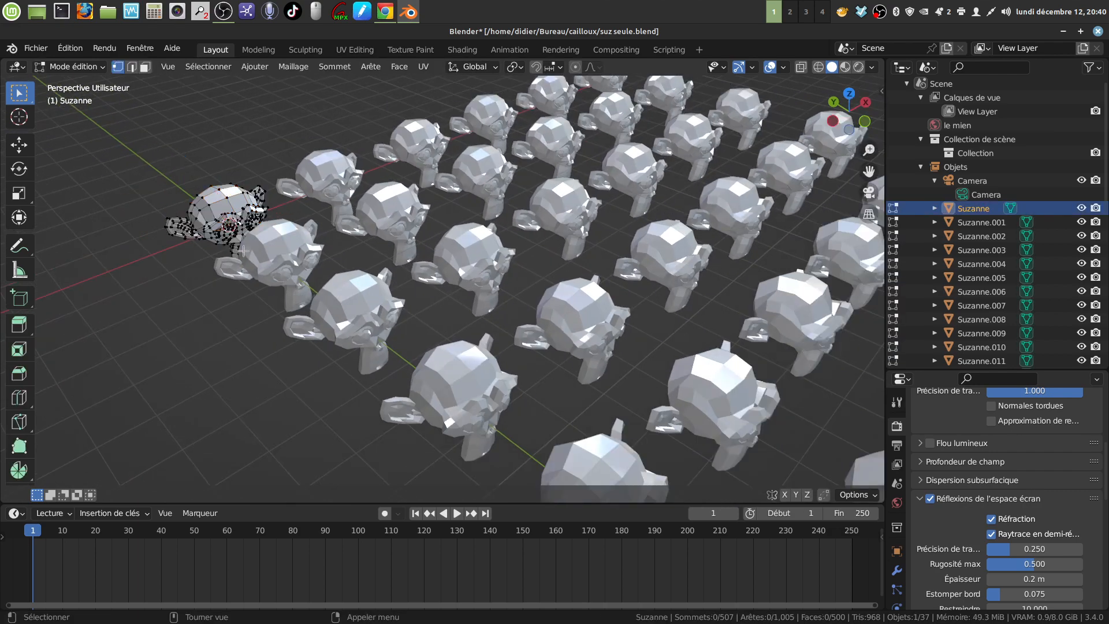
Move a single vertex on top of the original monkey's head along Z, return to Object Mode and deselect the monkey
click(218, 193)
drag(207, 136, 217, 134)
scroll(366, 283, down, 3)
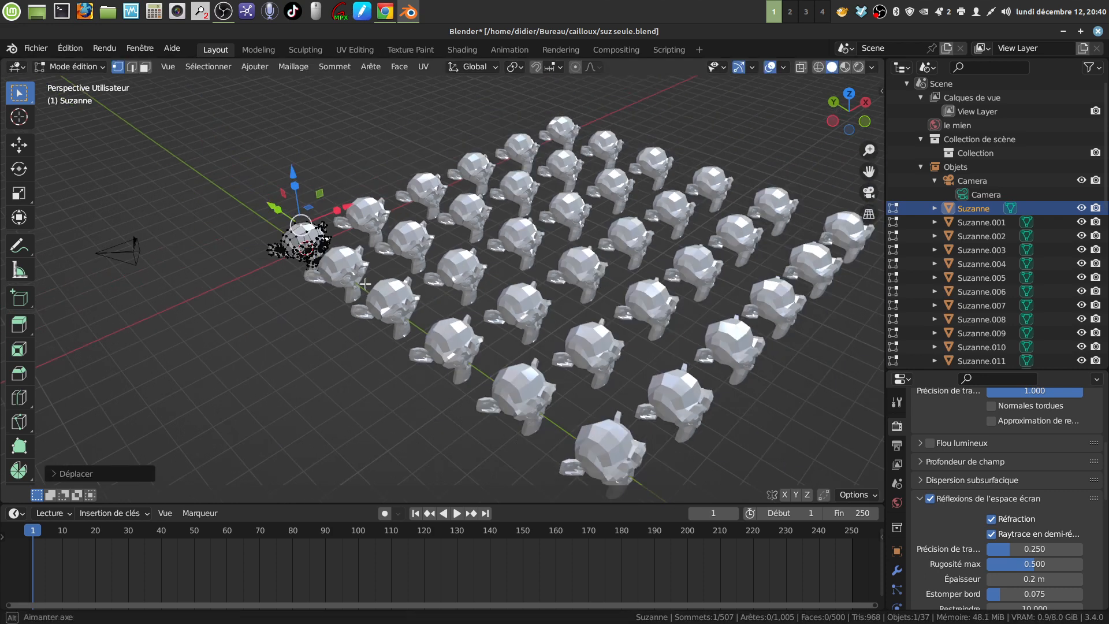
key(Tab)
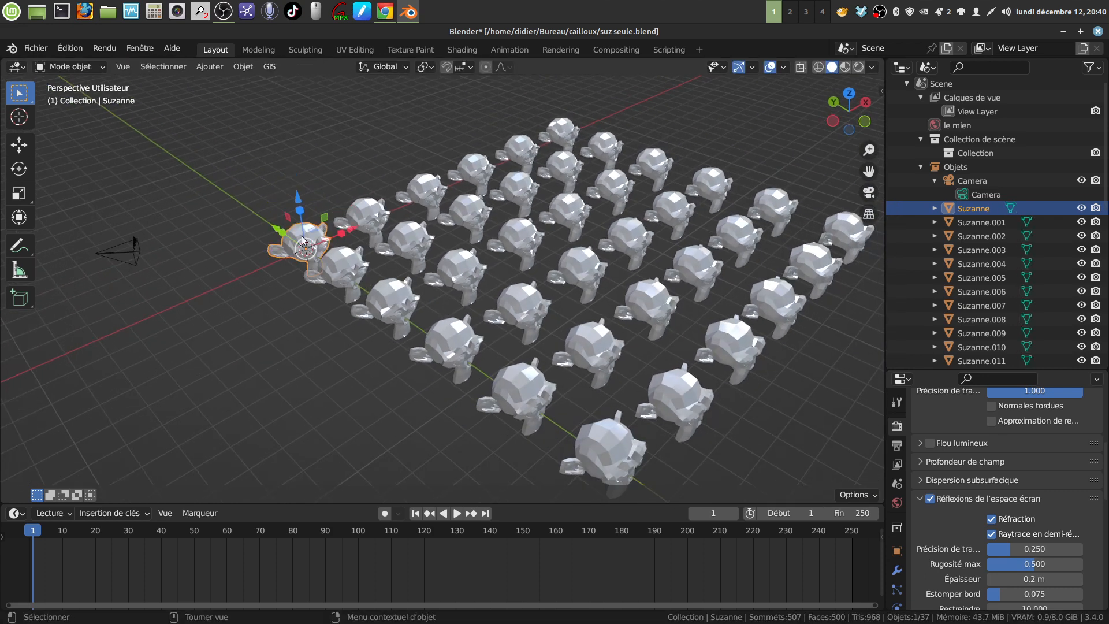
click(295, 331)
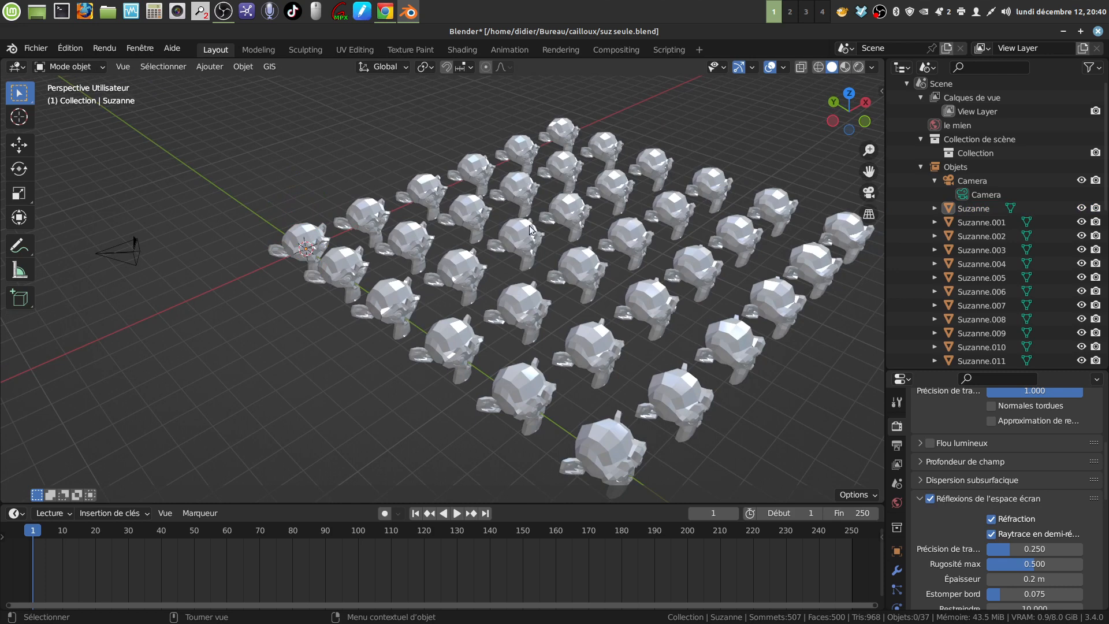
Try to rotate the last monkey of the first row around the global Z axis
shift+middle_drag(530, 229, 449, 287)
click(505, 172)
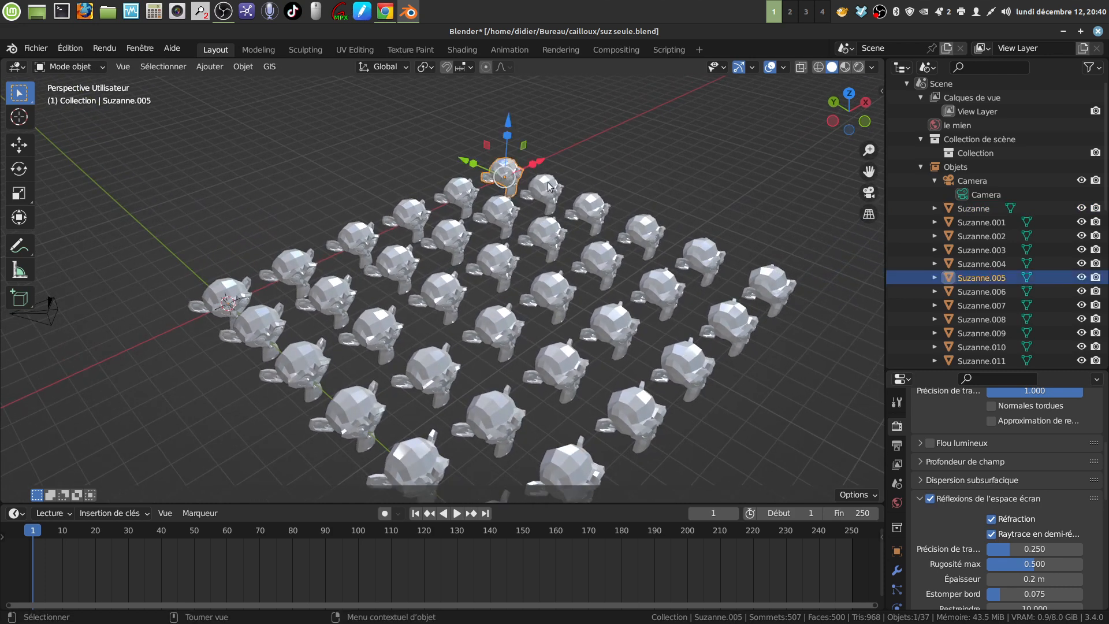
key(r)
key(z)
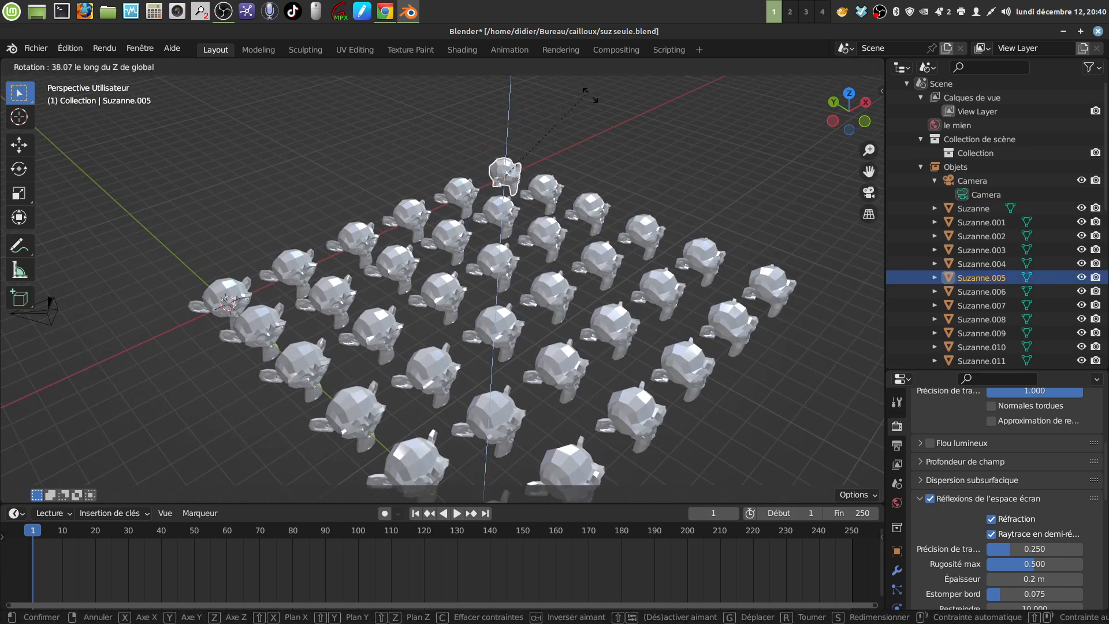
click(502, 208)
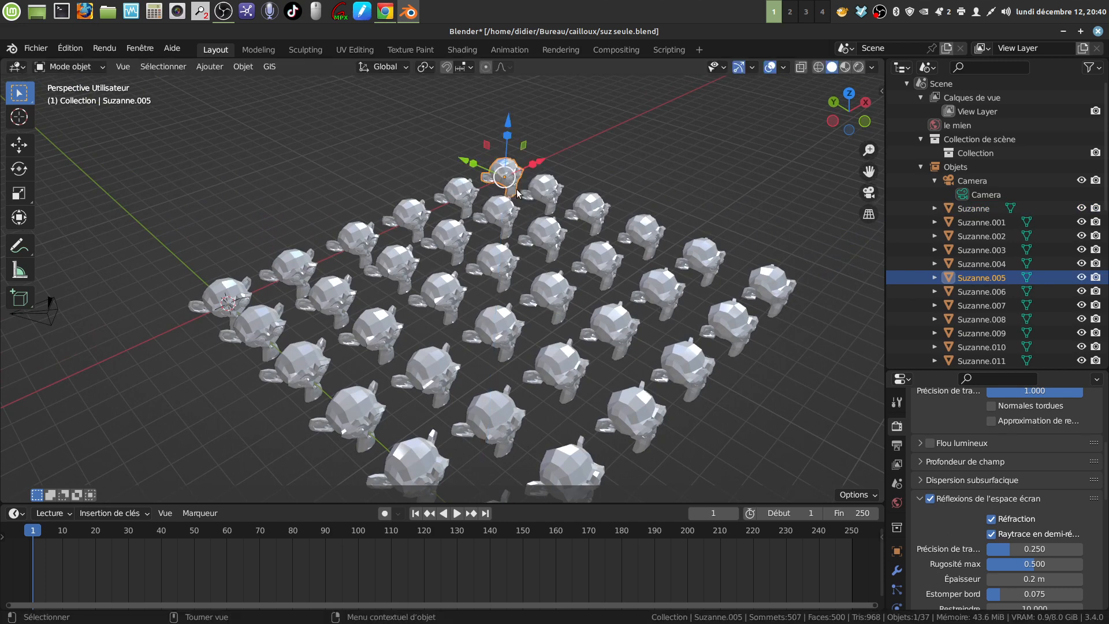
Scale the last monkey of the first row on its own in Object Mode
key(s)
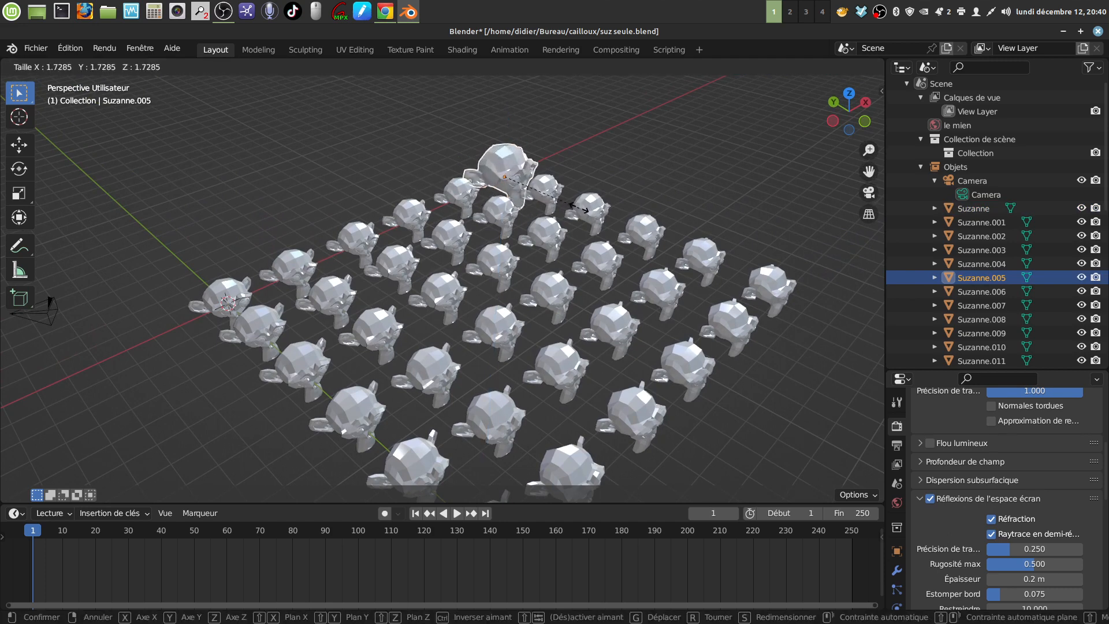
key(Escape)
middle_drag(500, 268, 481, 255)
scroll(501, 214, up, 4)
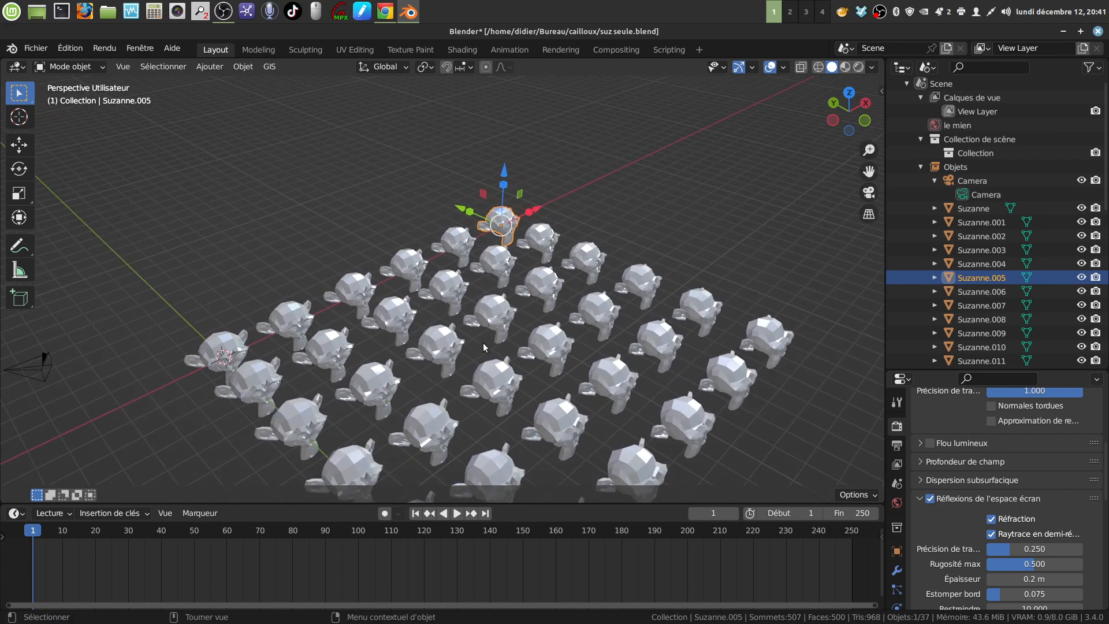
drag(536, 156, 535, 163)
scroll(500, 394, down, 5)
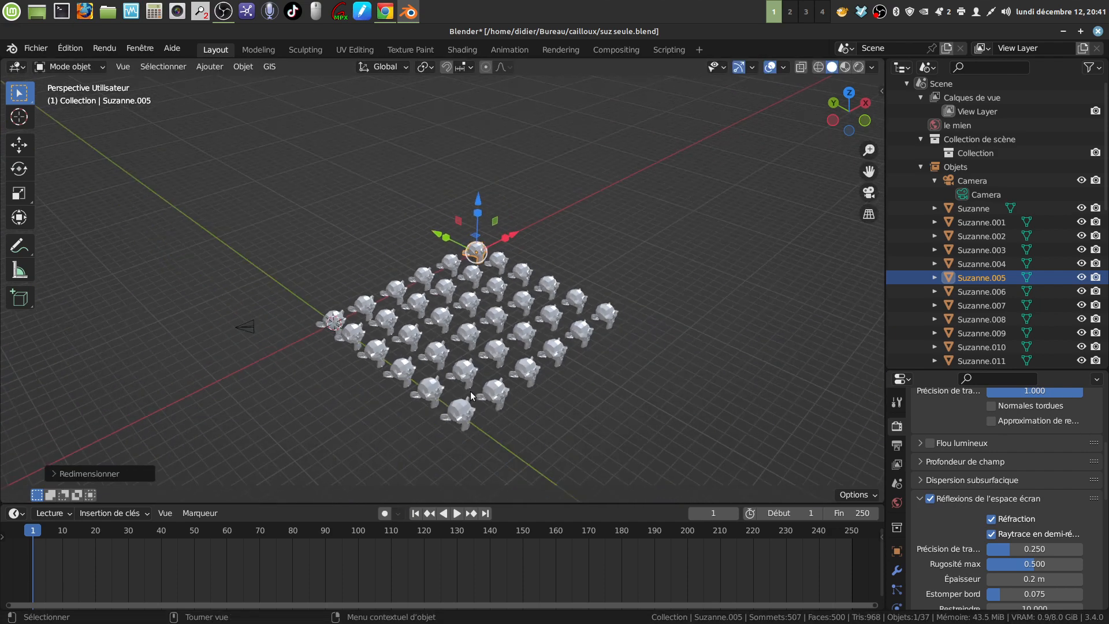
Examine the complete six-by-six grid of linked monkeys from several angles with nothing selected
scroll(464, 396, up, 4)
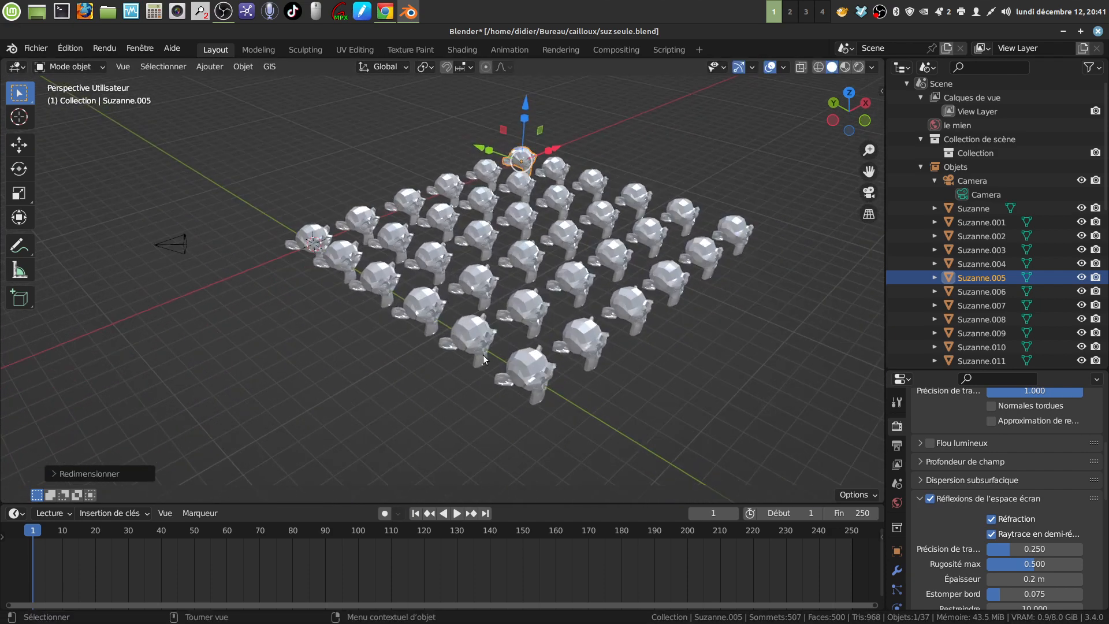
middle_drag(483, 355, 535, 250)
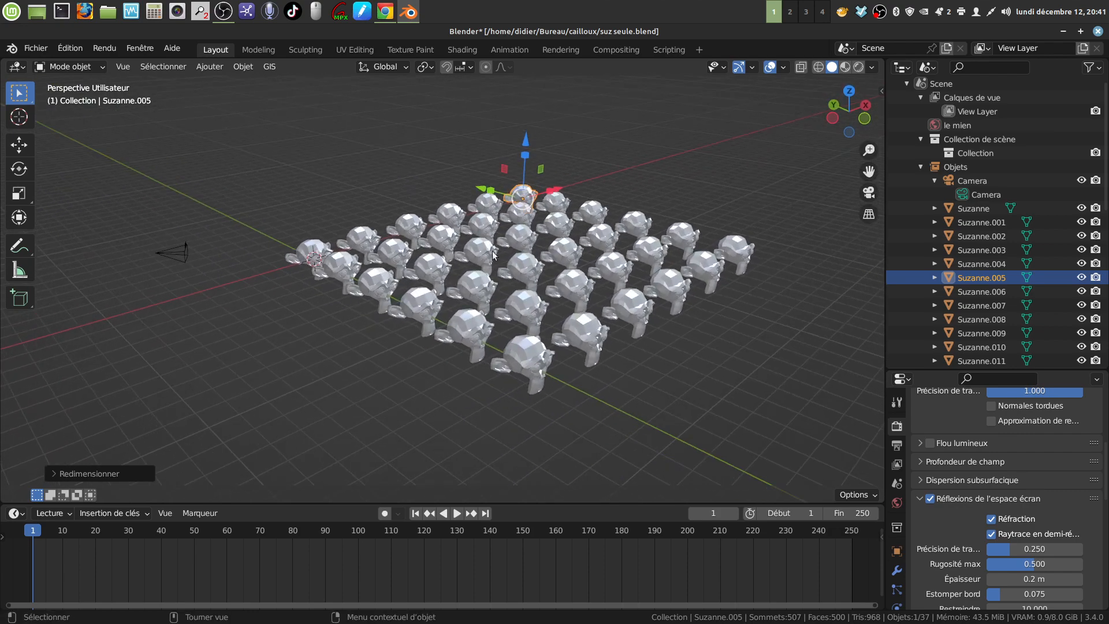
middle_drag(555, 305, 629, 362)
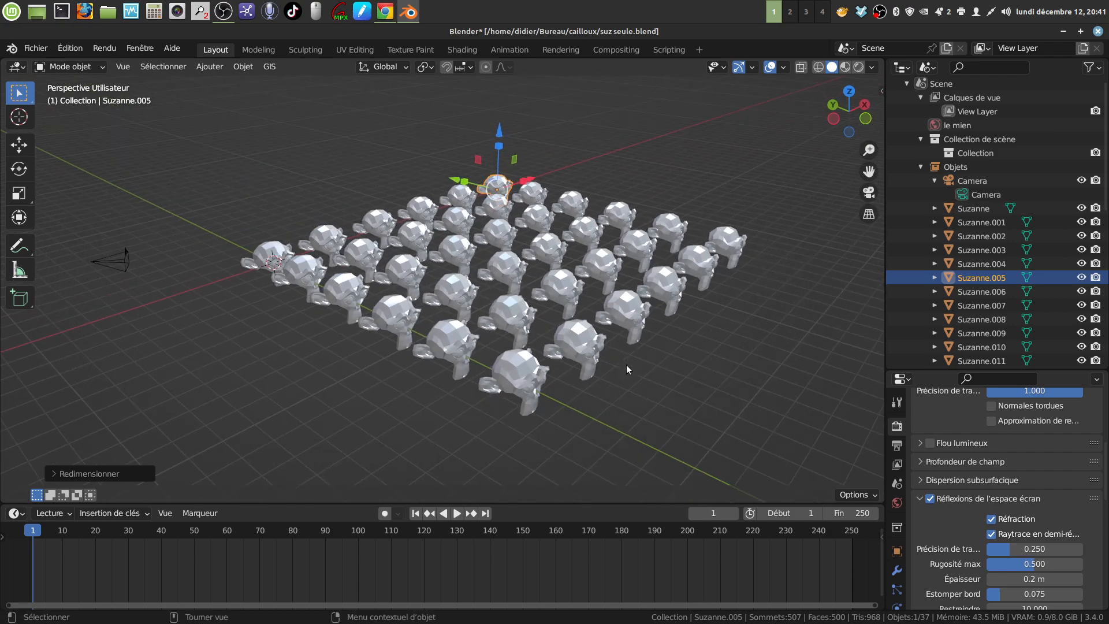
scroll(602, 441, down, 2)
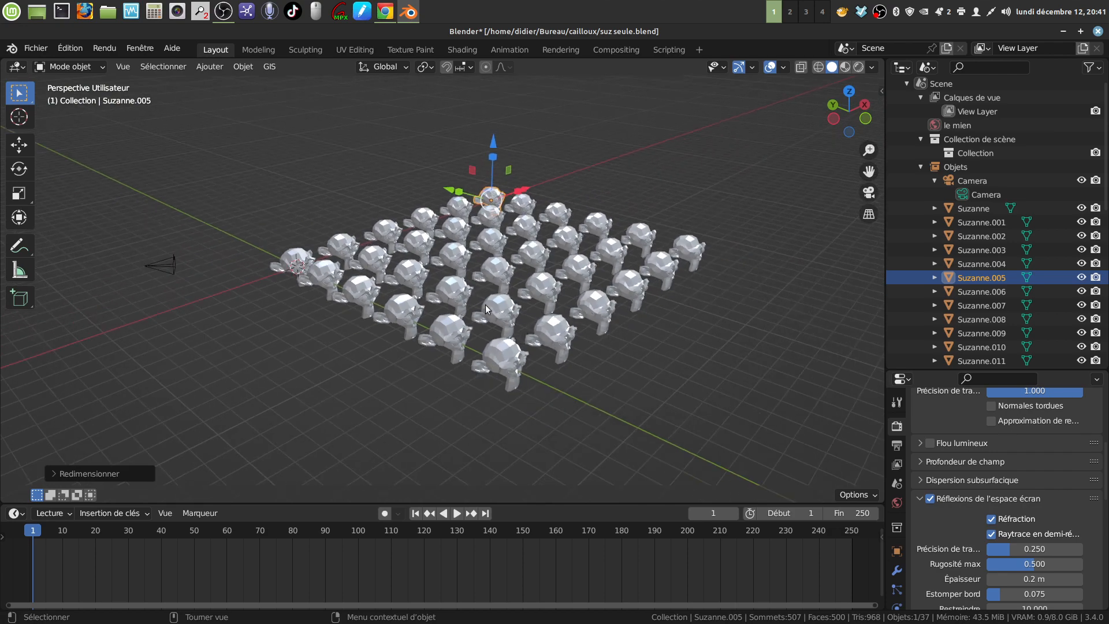
click(590, 393)
middle_drag(590, 392, 469, 306)
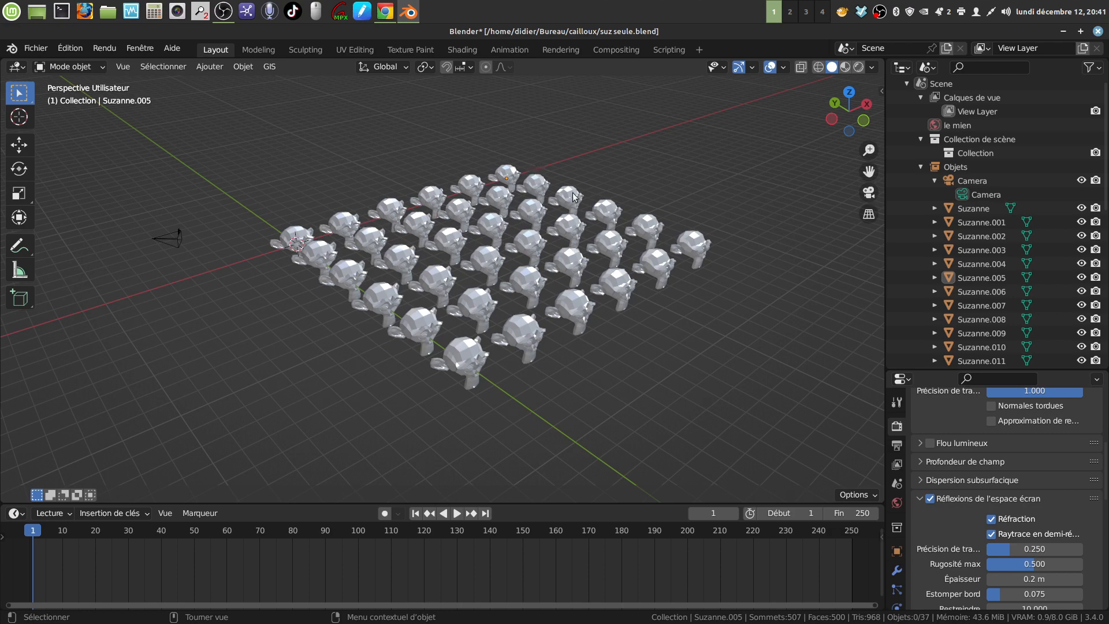
middle_drag(414, 405, 509, 342)
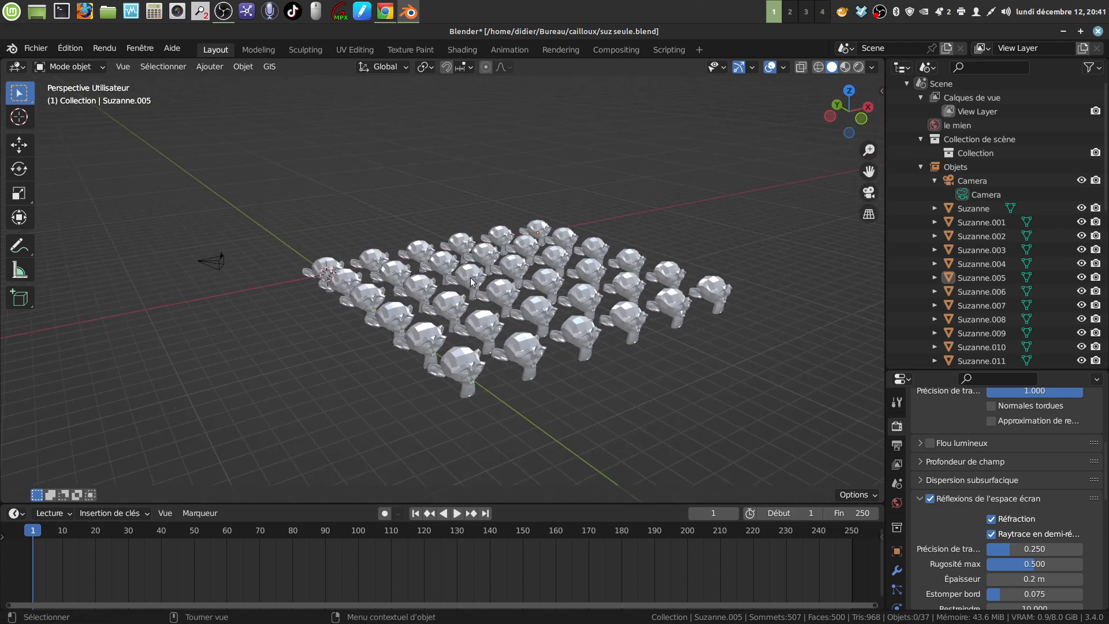
middle_drag(470, 281, 473, 266)
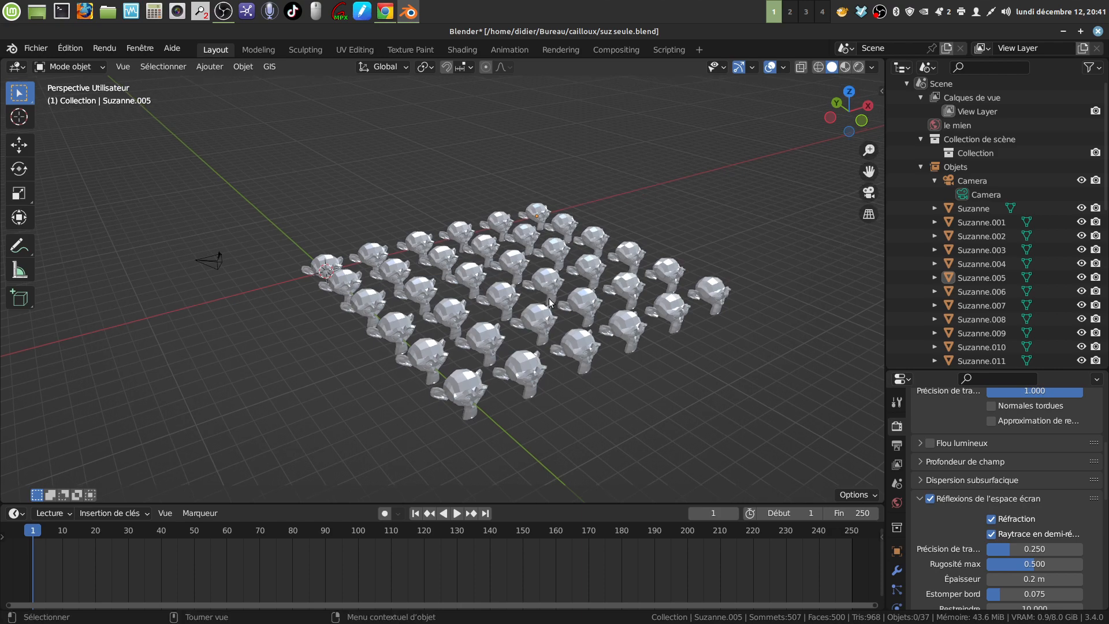
middle_drag(549, 303, 479, 296)
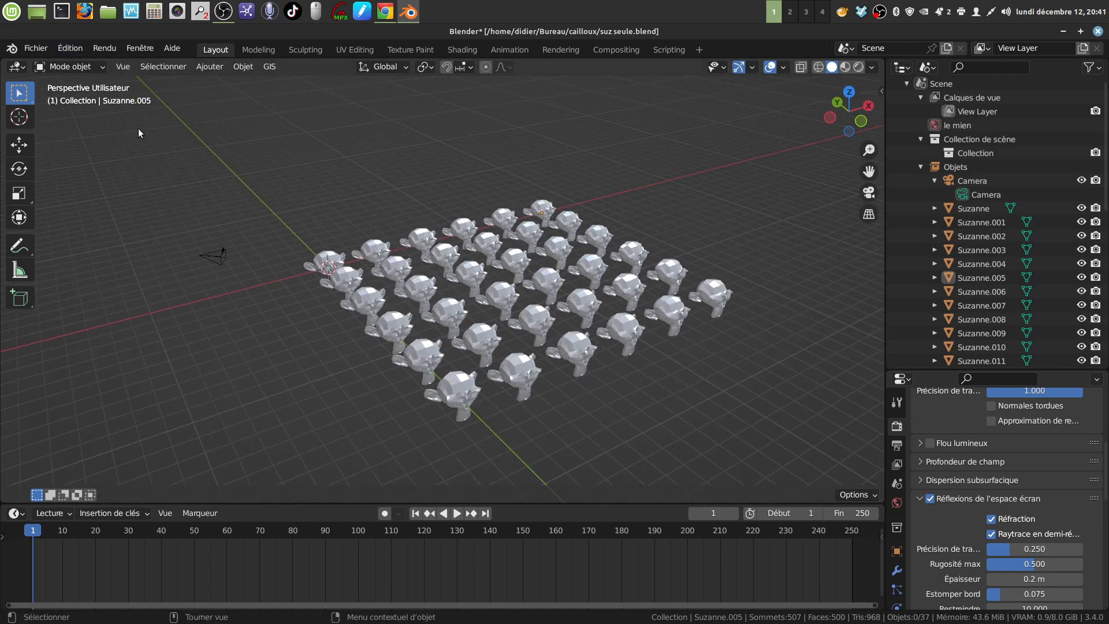
Save the linked-monkey scene as a new file named suz 2.blend in the cailloux folder
click(35, 48)
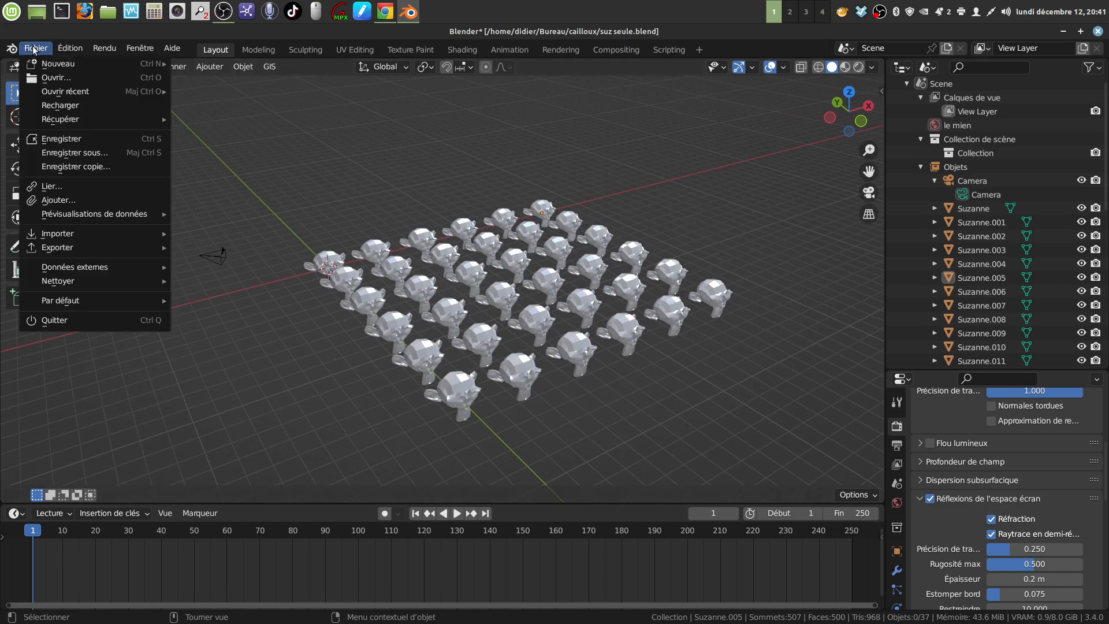
click(72, 152)
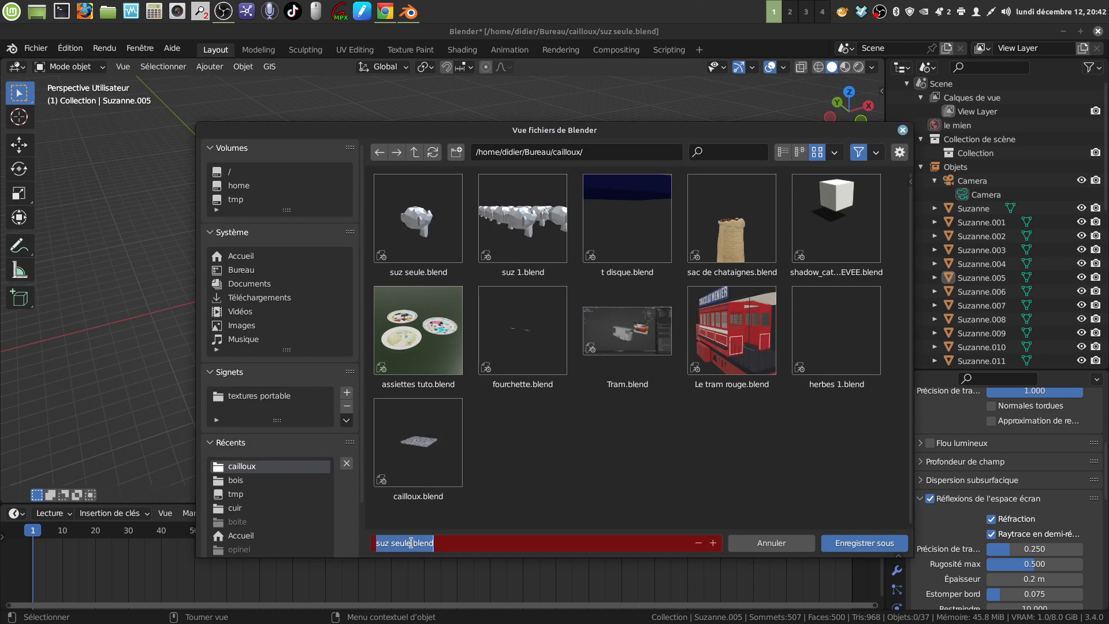
click(411, 543)
key(BackSpace)
key(BackSpace)
key(BackSpace)
key(BackSpace)
key(BackSpace)
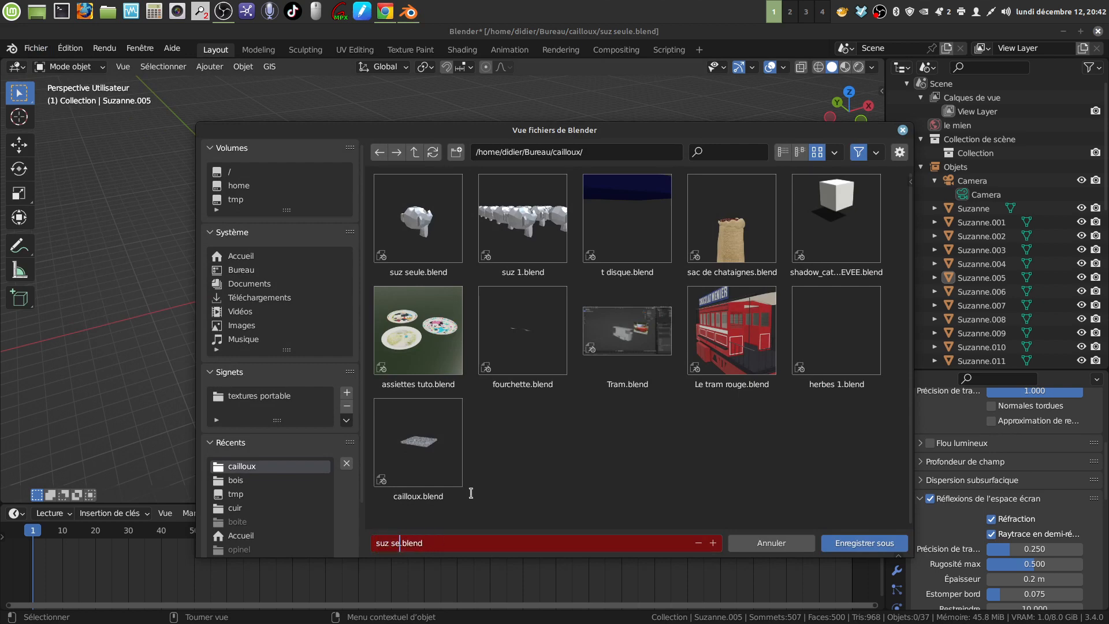
text(2)
click(587, 459)
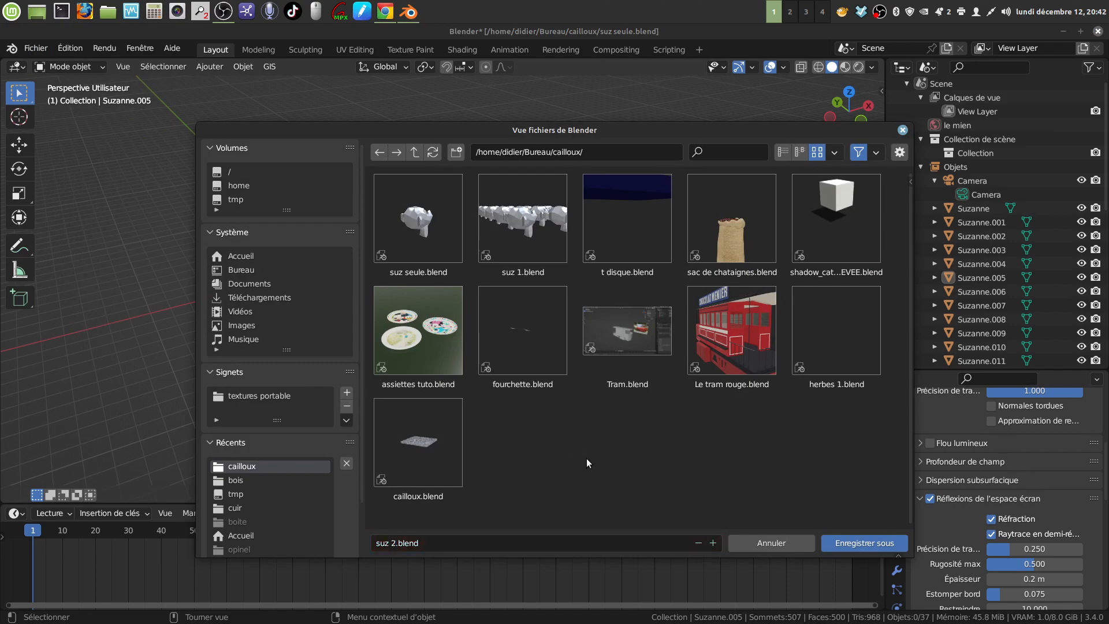
click(851, 546)
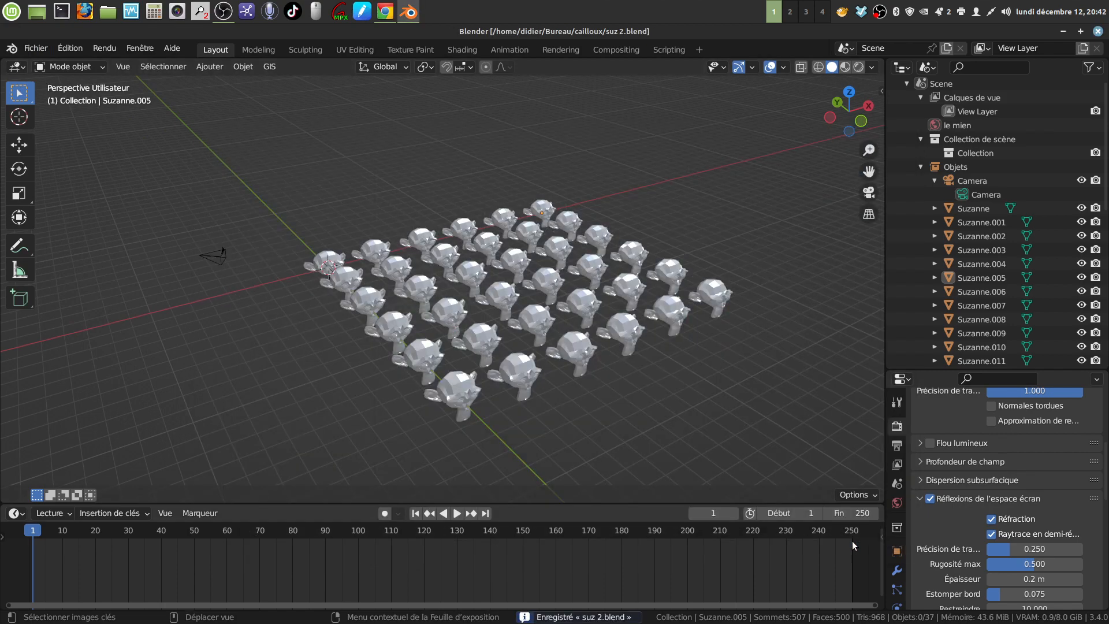
Switch to the desktop's cailloux folder in the file manager and check the size of suz 1.blend in its properties
click(1063, 31)
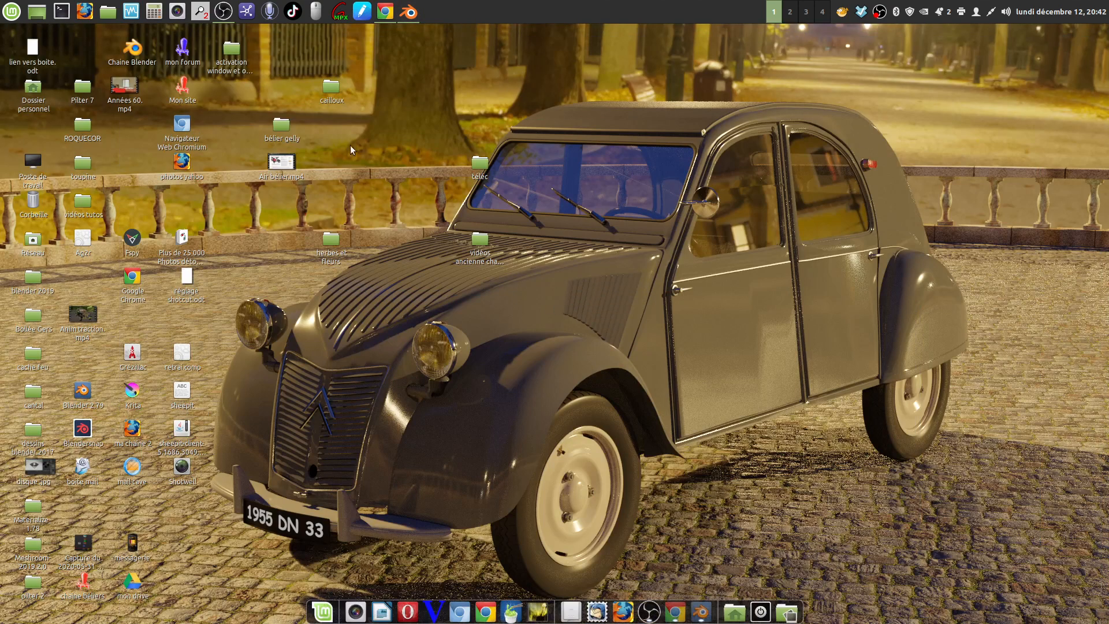
double_click(331, 89)
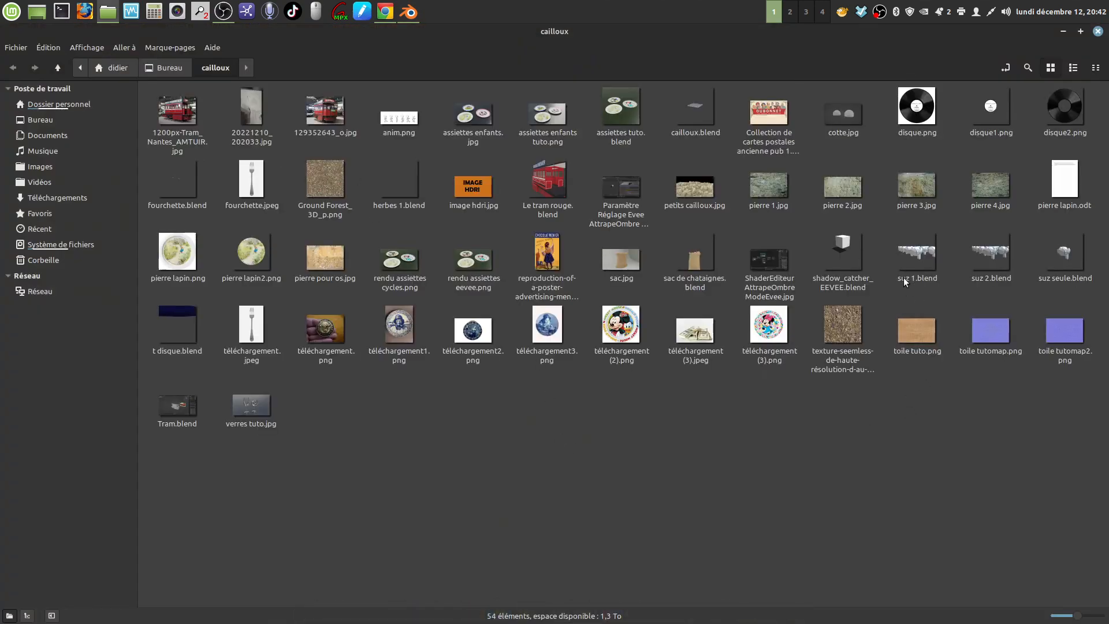
right_click(916, 257)
click(953, 435)
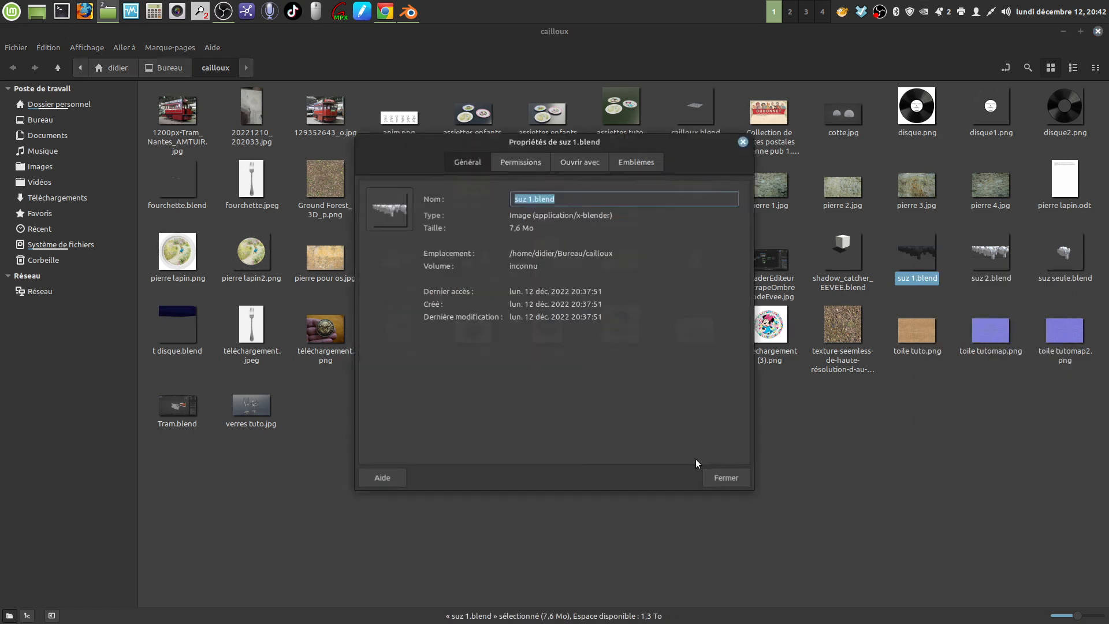
click(743, 141)
click(964, 434)
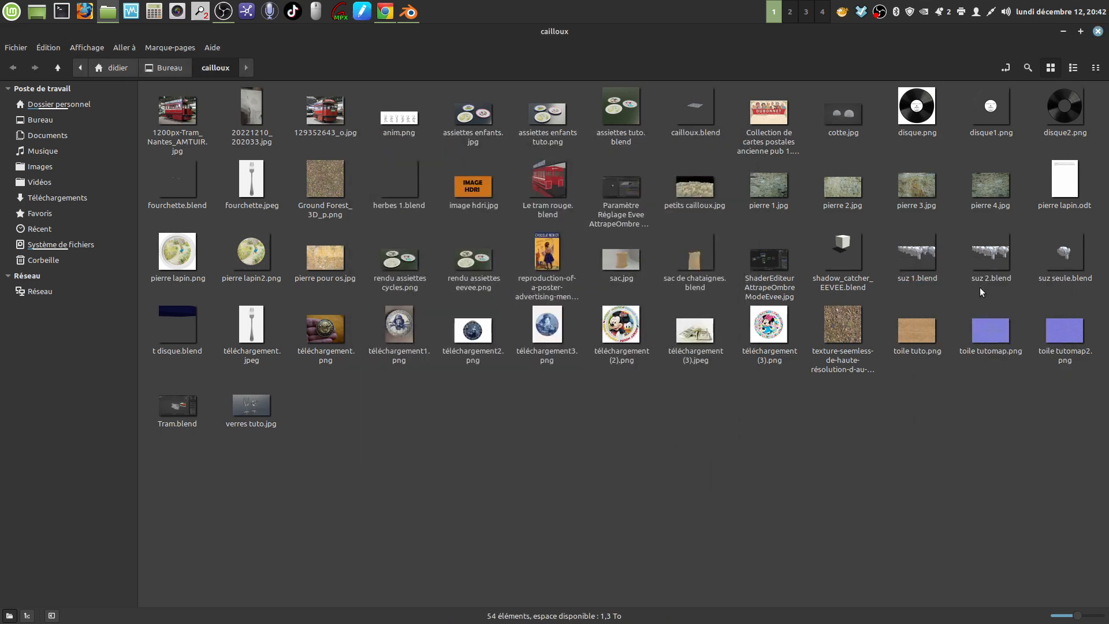
Check the file sizes of suz seule.blend and suz 2.blend in their properties
right_click(1073, 255)
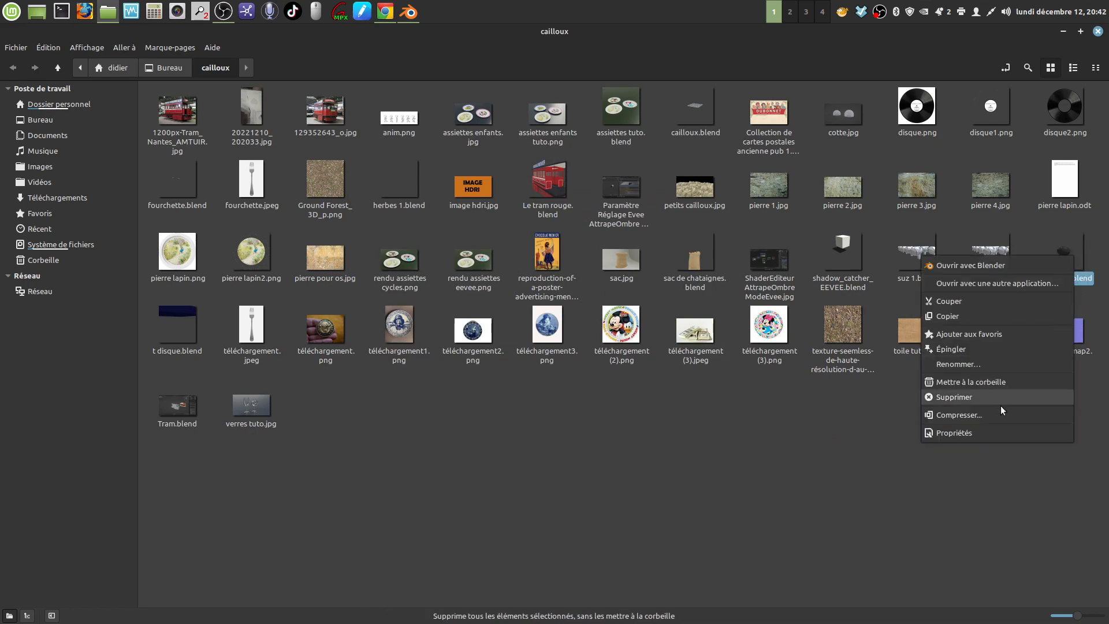
click(991, 432)
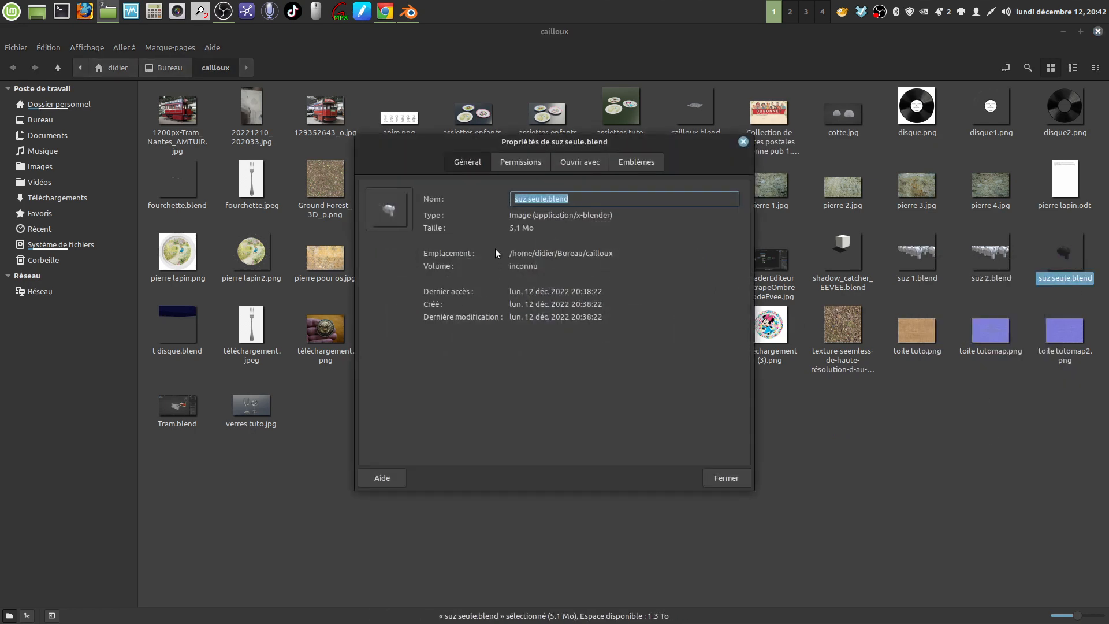
click(743, 143)
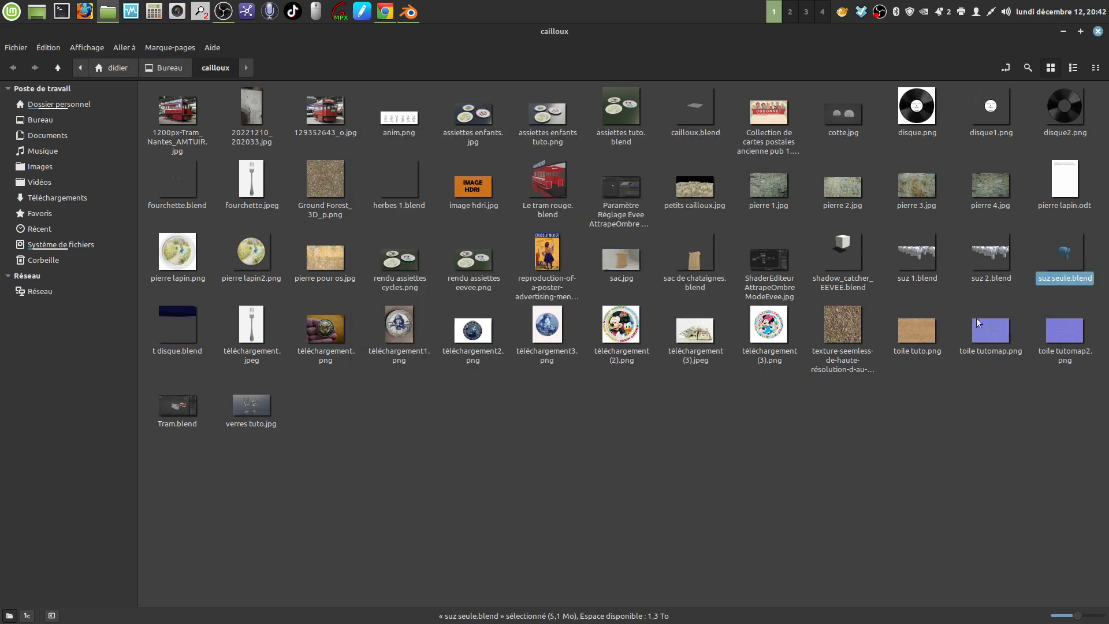
right_click(989, 255)
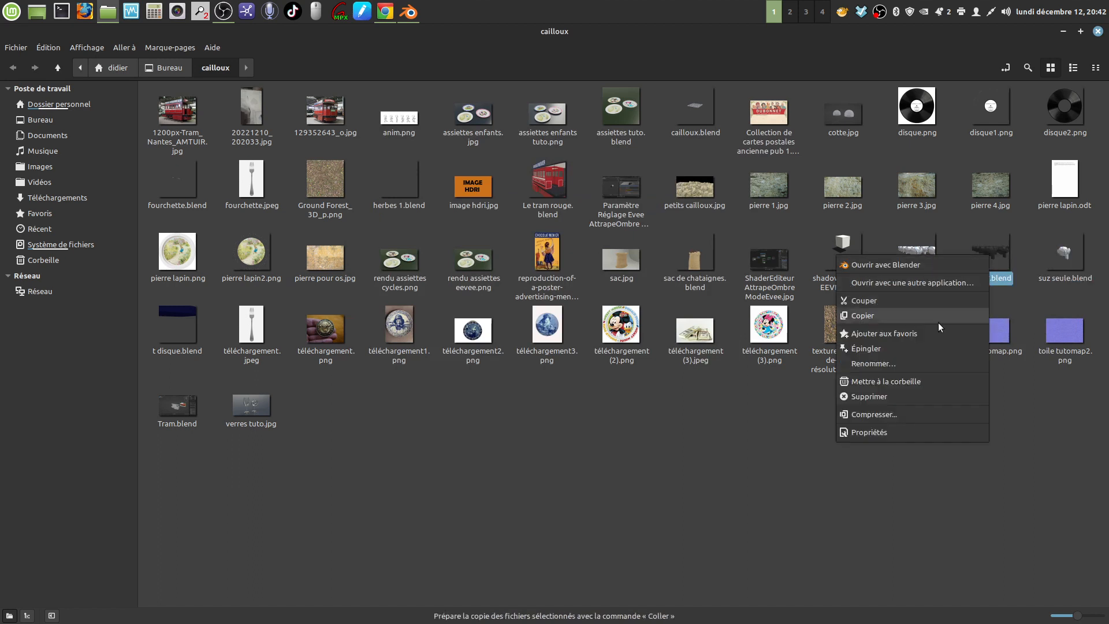
click(894, 432)
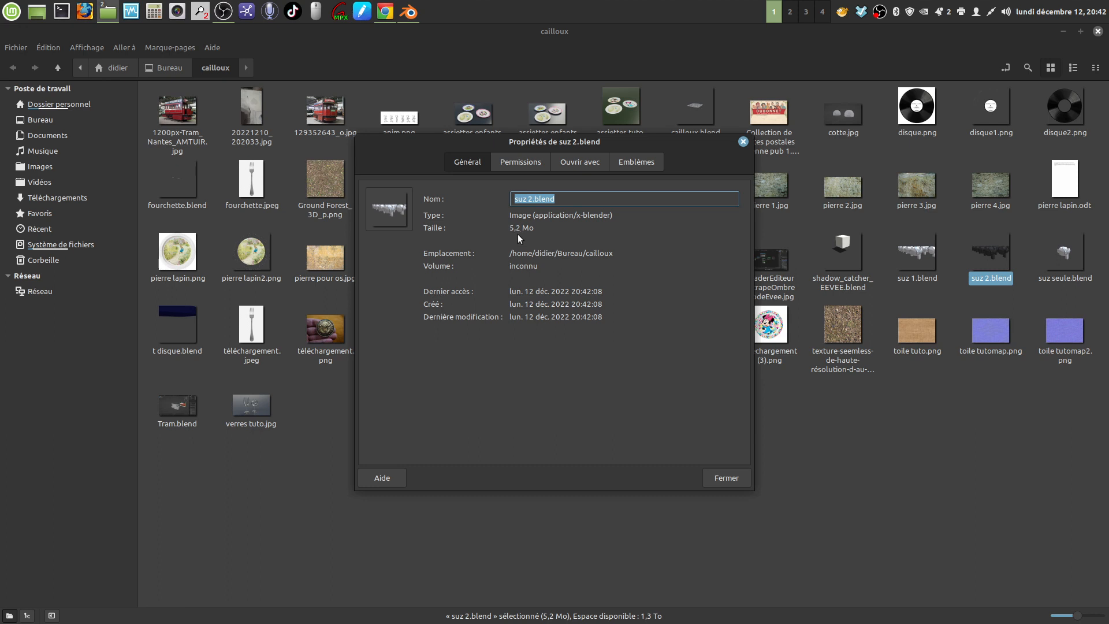
click(743, 142)
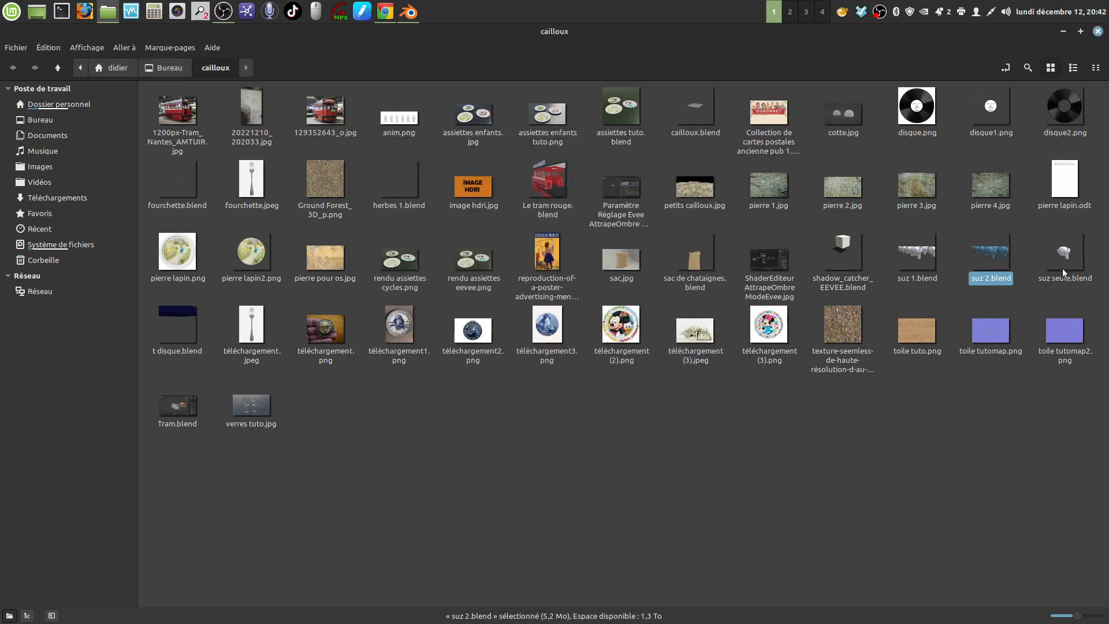
Return to Blender and delete all the duplicated monkeys of the grid, keeping only the original at the origin
click(408, 15)
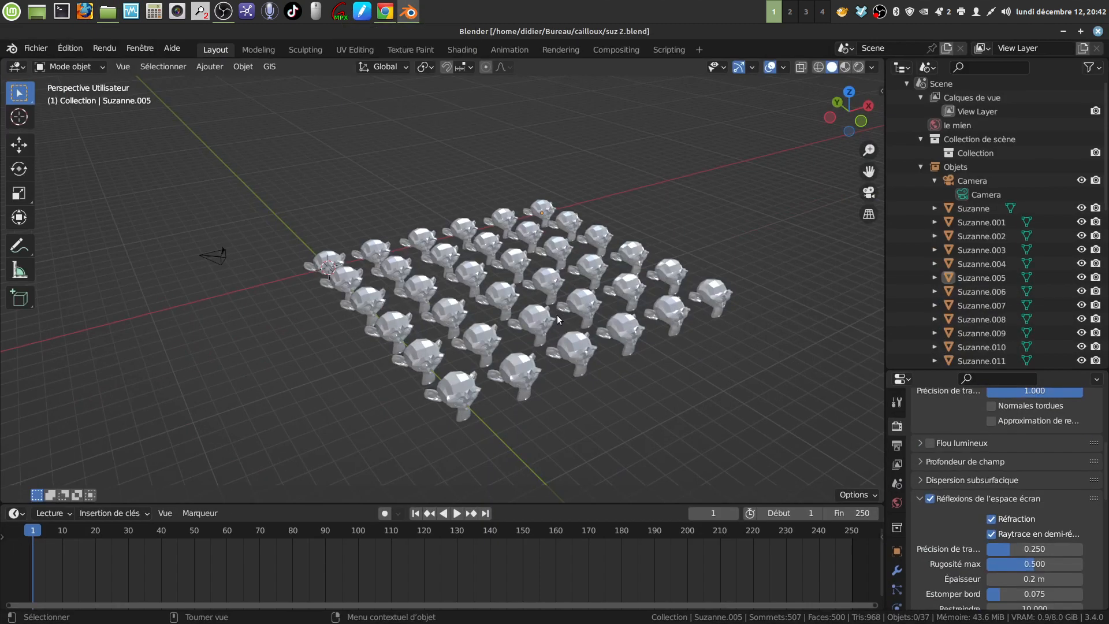
middle_drag(558, 317, 503, 331)
scroll(568, 315, down, 2)
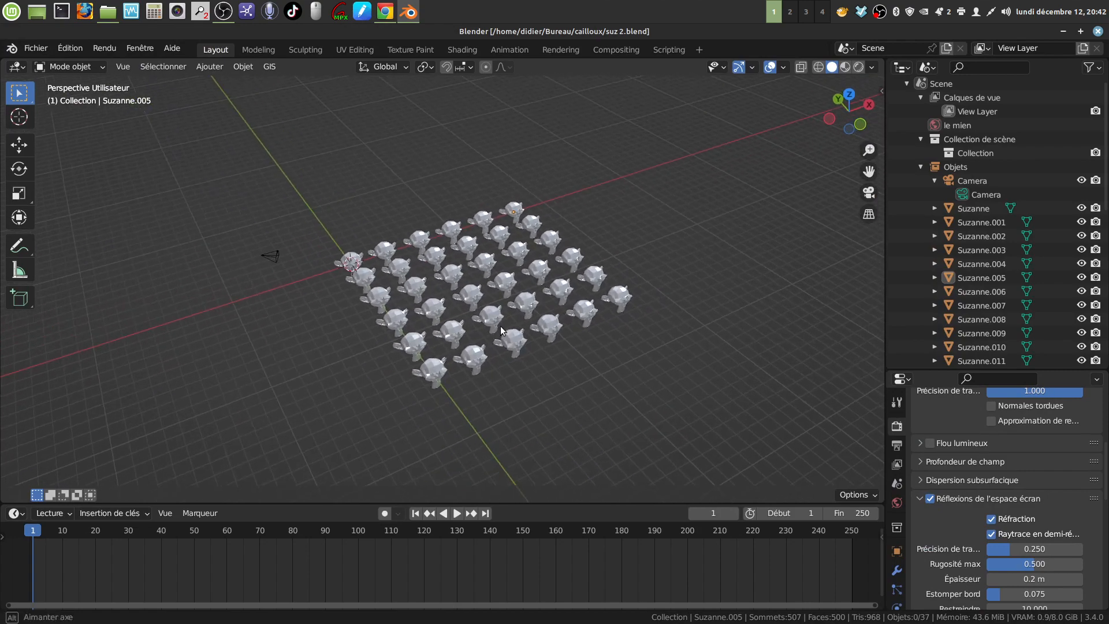
click(393, 256)
middle_drag(392, 256, 393, 337)
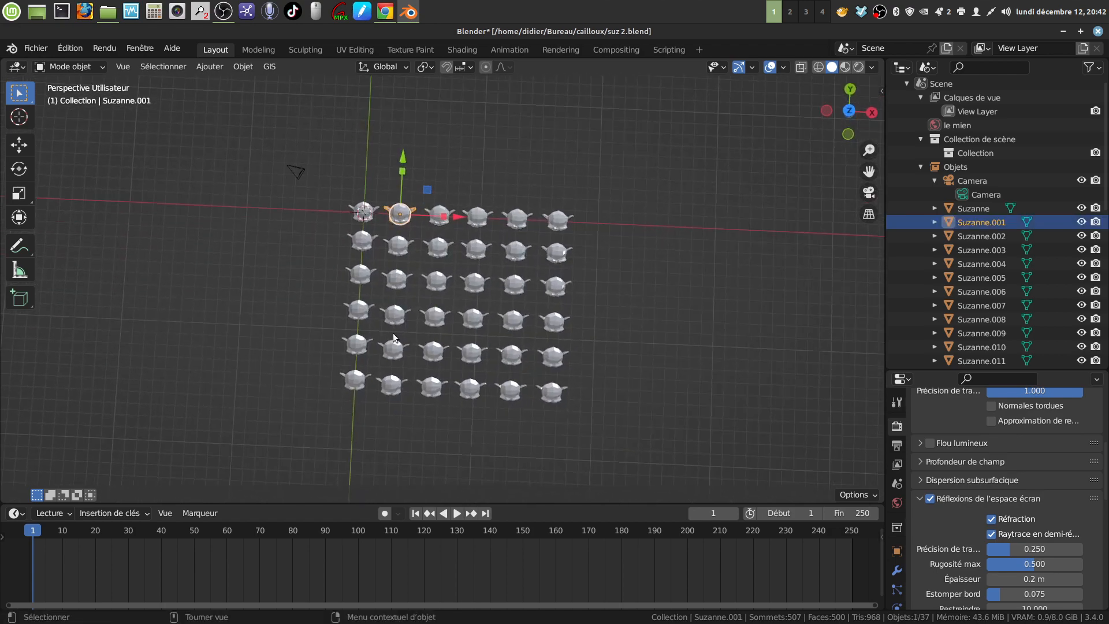
key(KP_7)
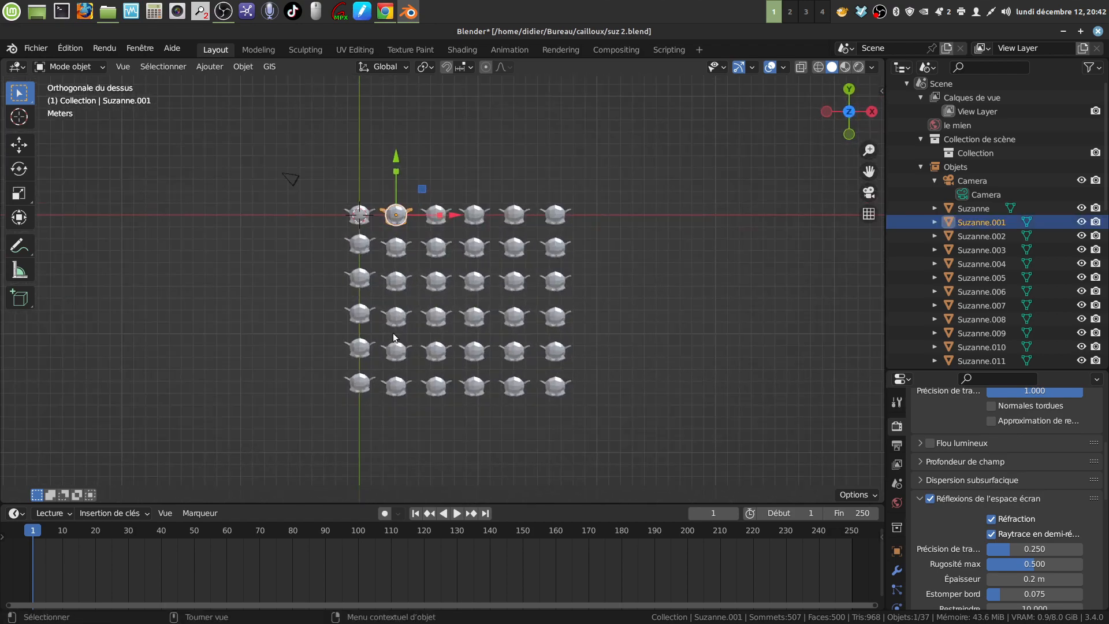
key(c)
mouse_move(386, 279)
mouse_down()
mouse_move(358, 262)
mouse_move(509, 225)
mouse_move(537, 264)
mouse_move(364, 303)
mouse_move(556, 347)
mouse_move(339, 371)
mouse_up()
key(Escape)
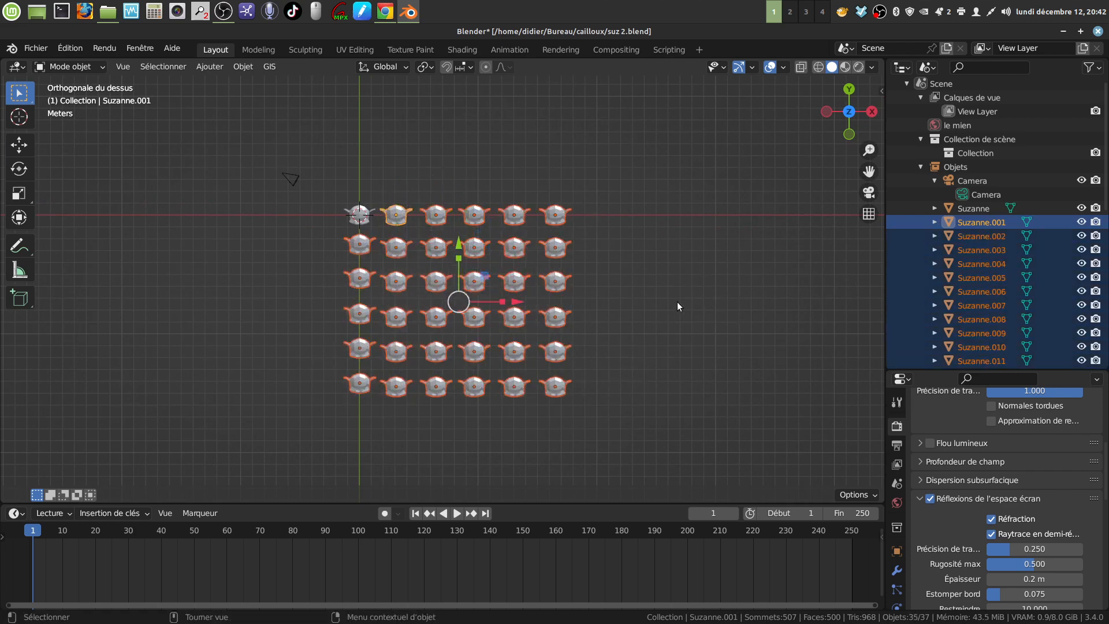
key(x)
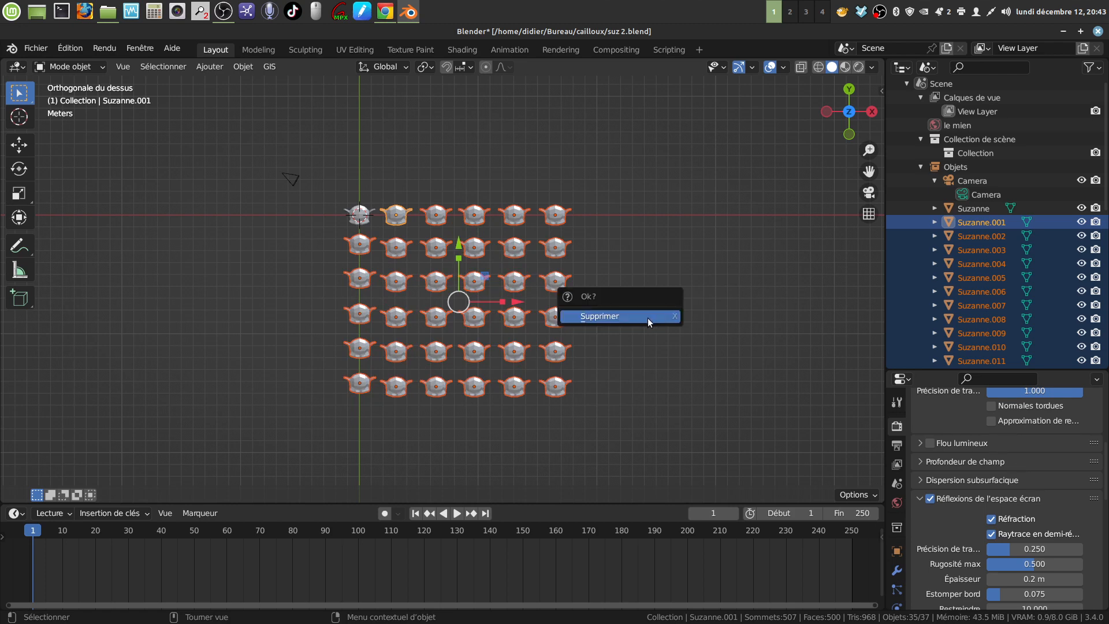
click(647, 318)
Select the remaining monkey and collapse the Suzanne, Camera and Objets branches in the outliner
middle_drag(647, 318, 500, 276)
middle_drag(341, 355, 422, 295)
click(415, 250)
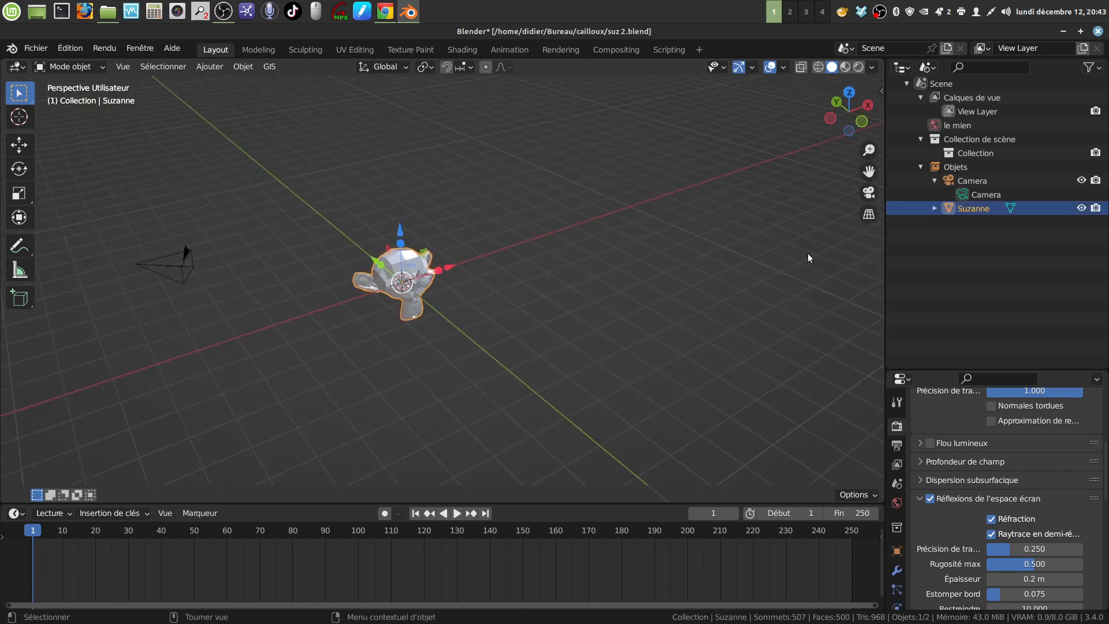
click(934, 208)
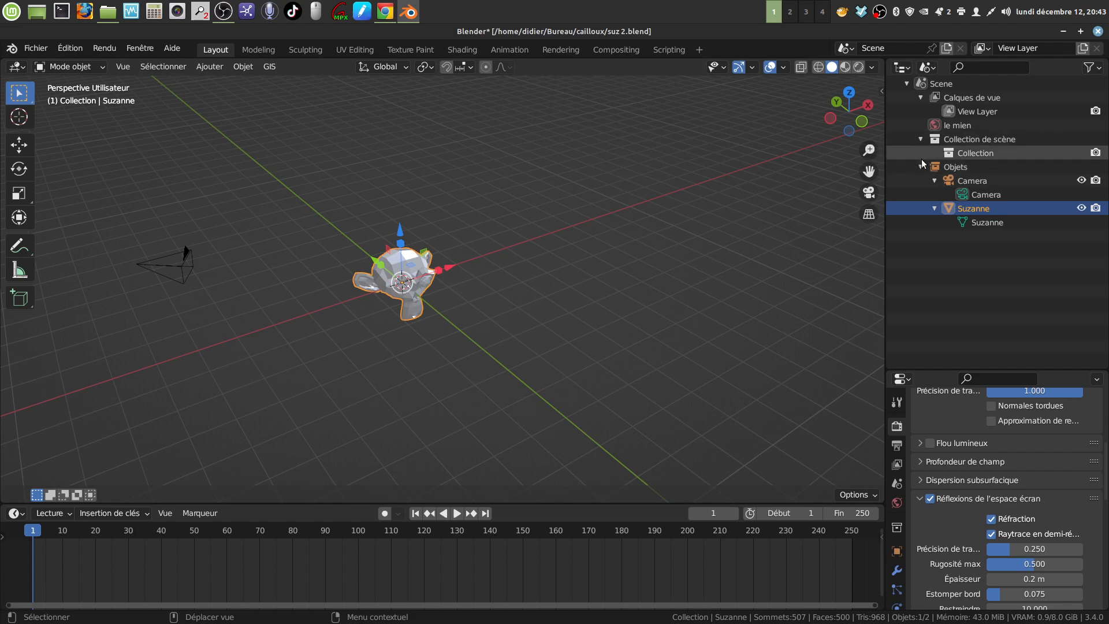
click(935, 208)
click(934, 180)
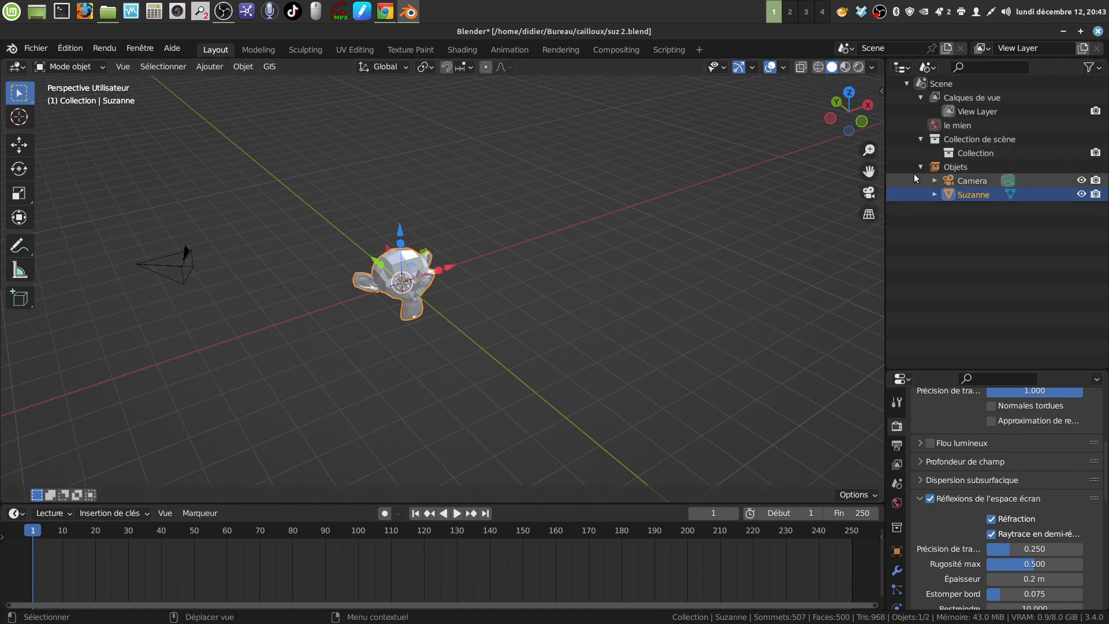
click(920, 167)
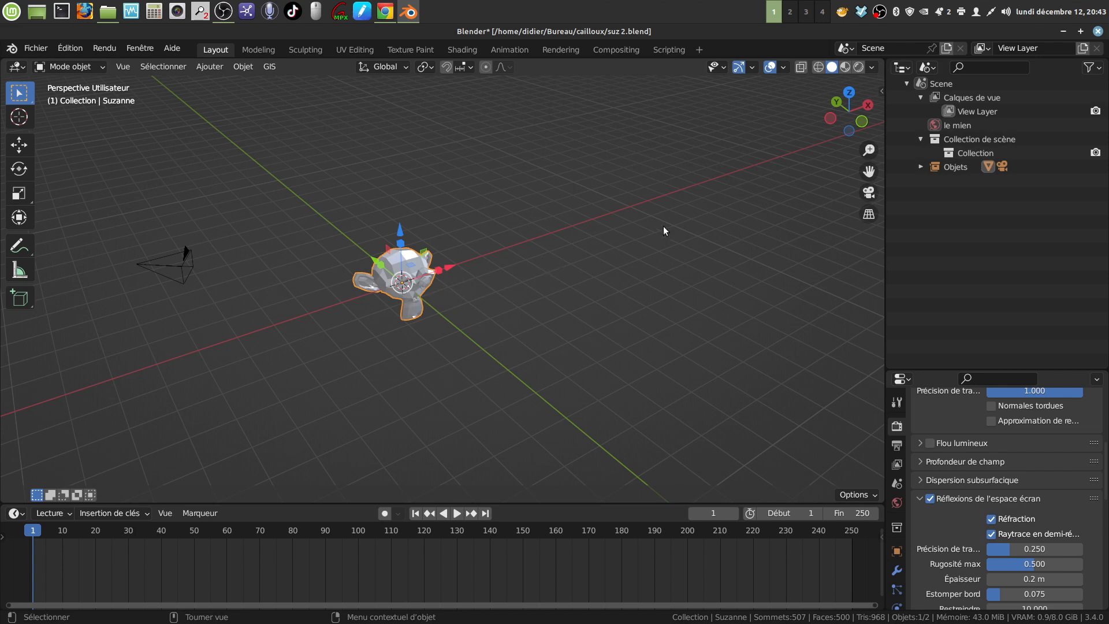
Move the selected monkey into a new collection named Collection 2
key(m)
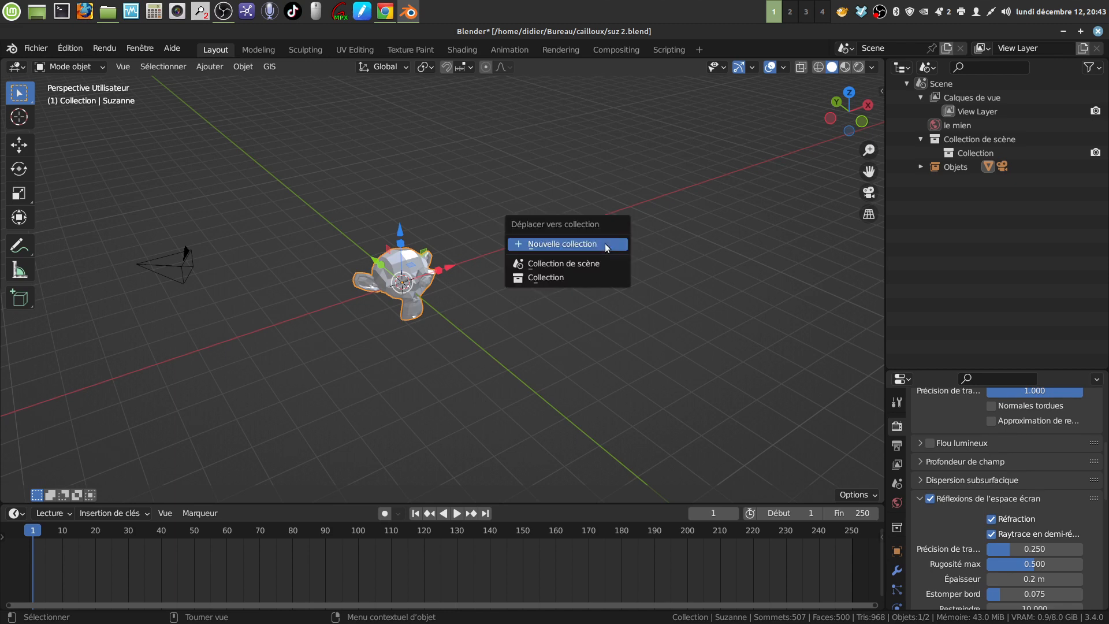
click(542, 244)
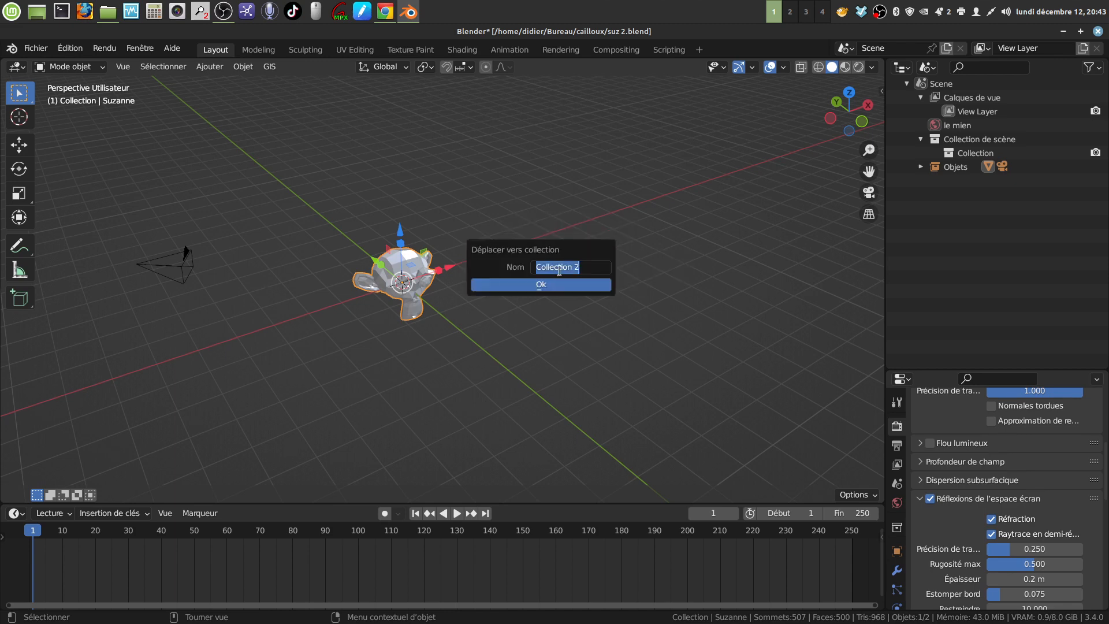
click(553, 285)
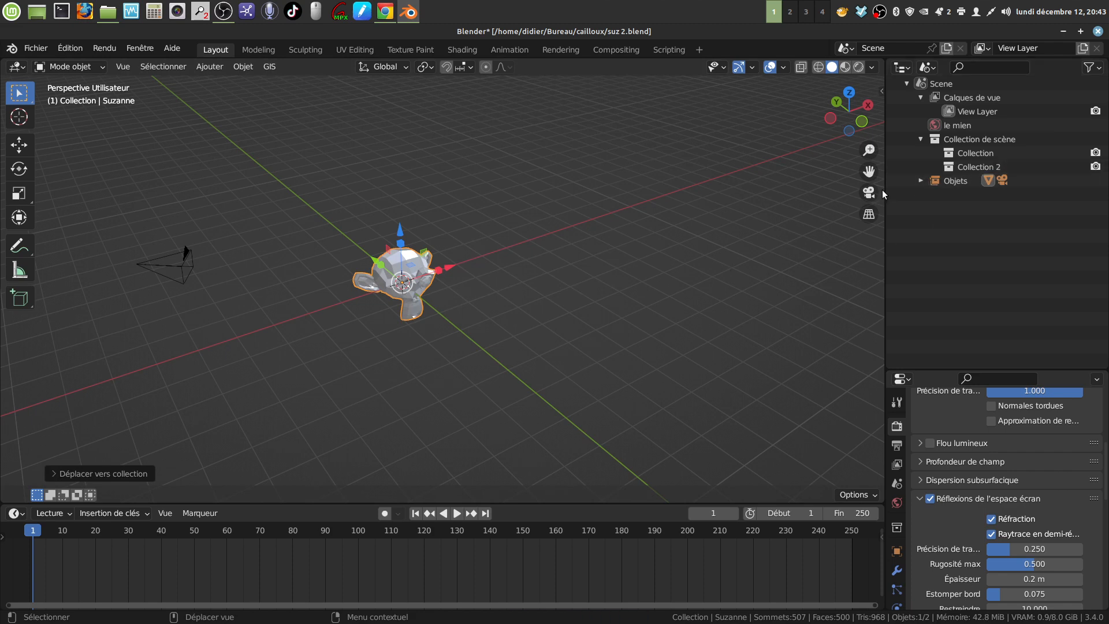
Widen the outliner, deselect the monkey and show the selectability and viewport-visibility restriction toggles for the collections
drag(882, 194, 779, 184)
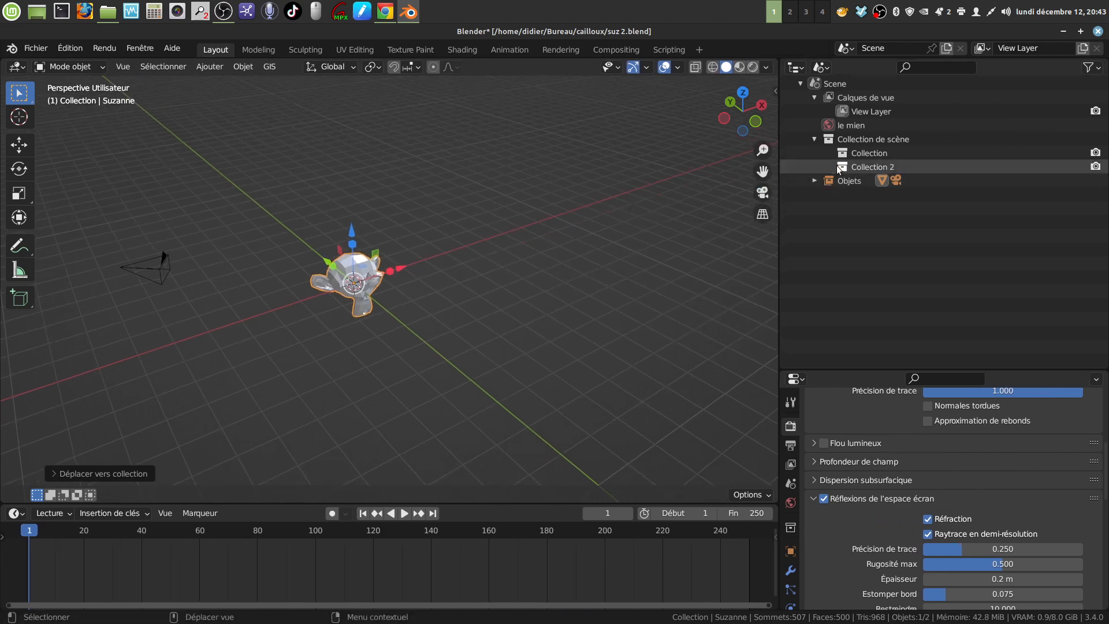
click(566, 303)
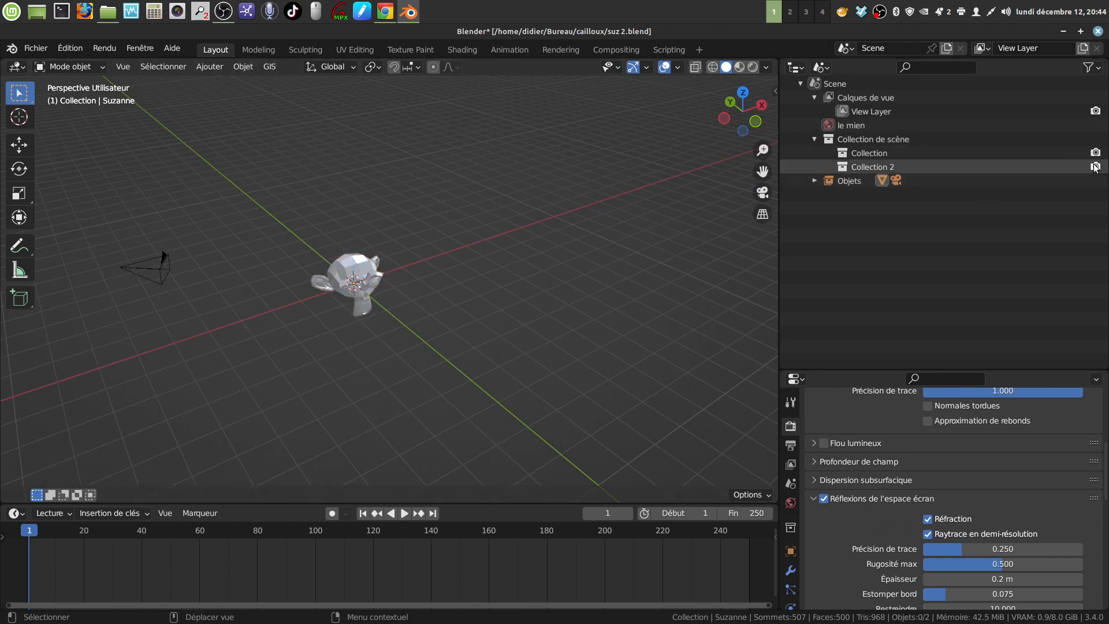
click(1090, 67)
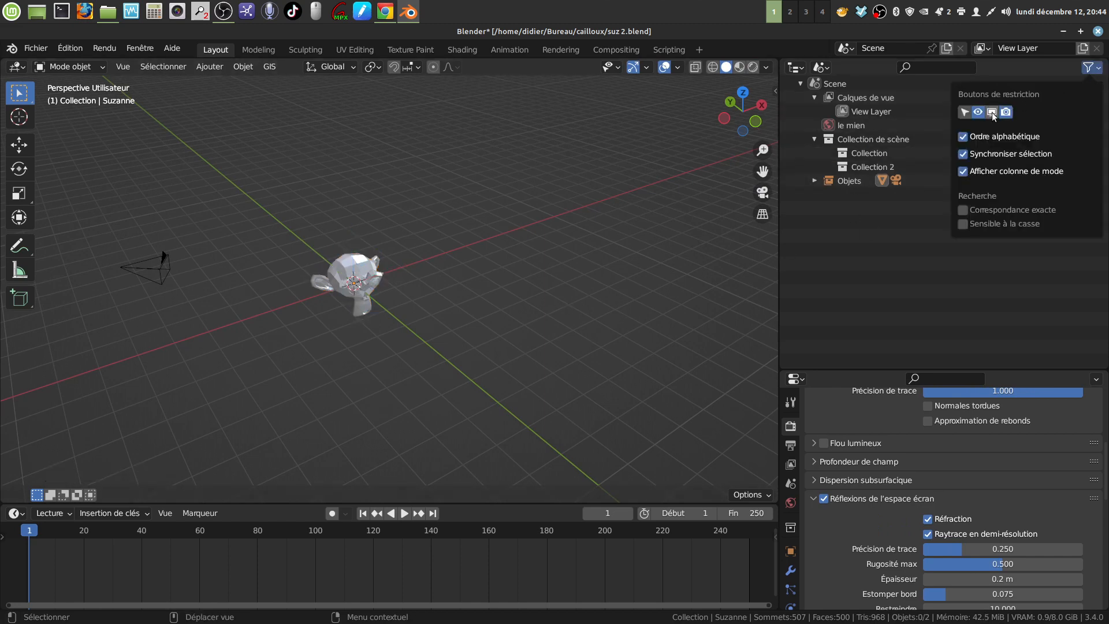
click(964, 113)
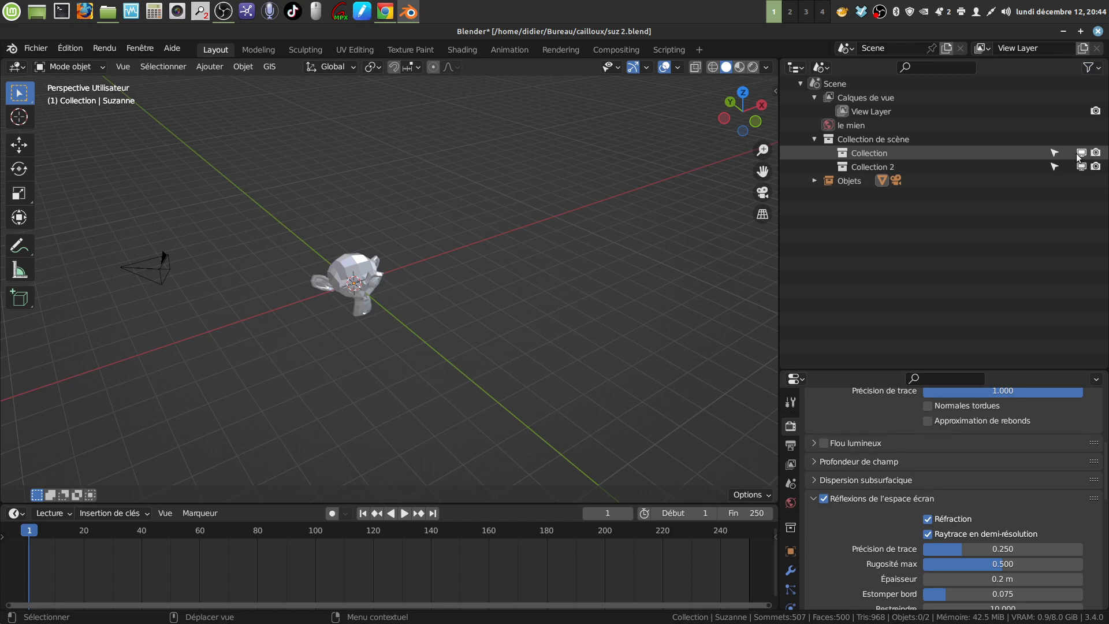
Hide Collection 2 in the viewports, show it again, and check the restriction toggles in the outliner's filter options
click(1080, 167)
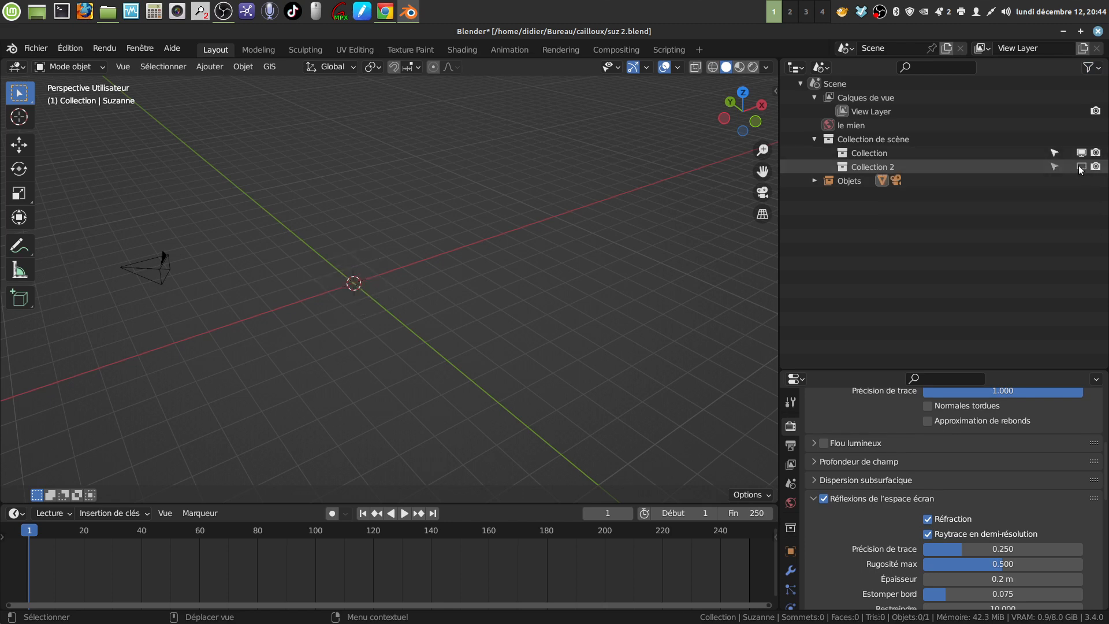
click(1080, 167)
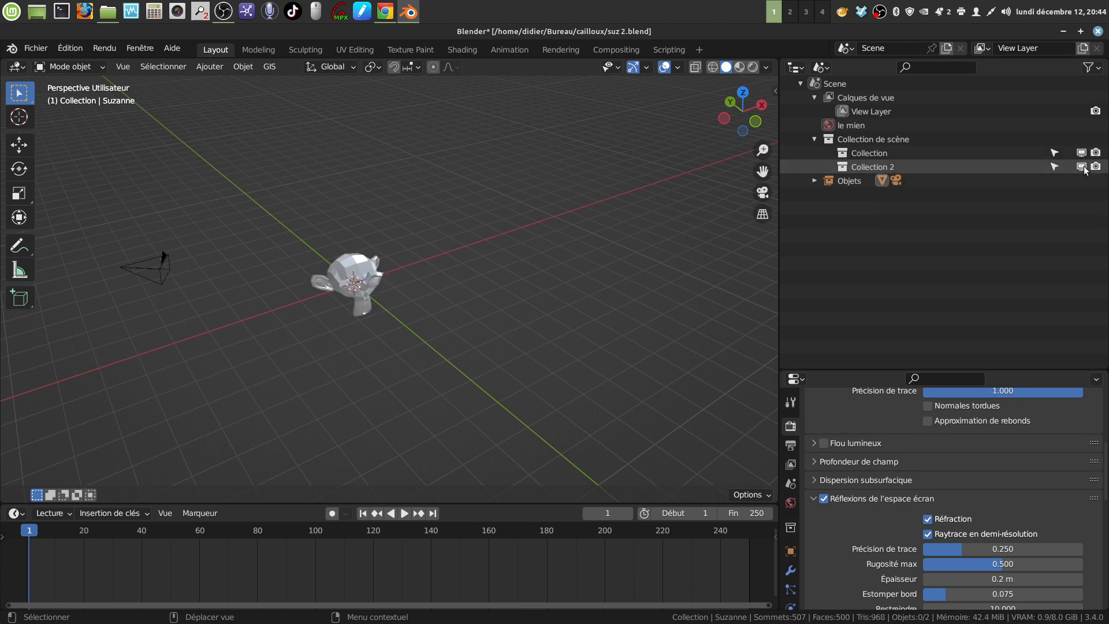
click(1097, 68)
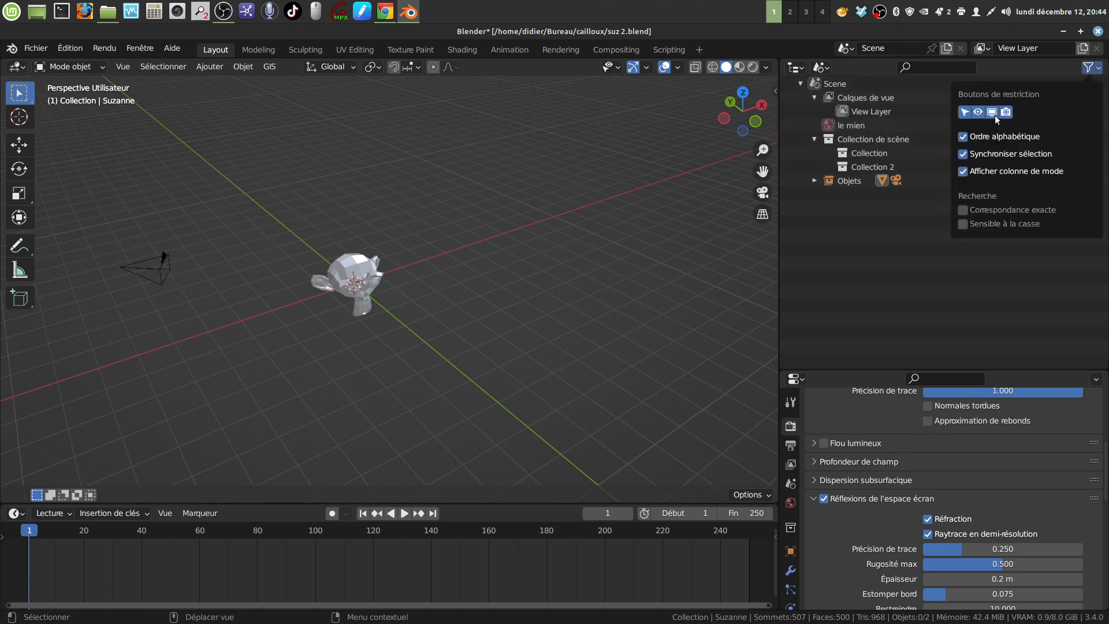
mouse_move(779, 292)
mouse_down()
mouse_move(755, 291)
mouse_move(790, 292)
mouse_up()
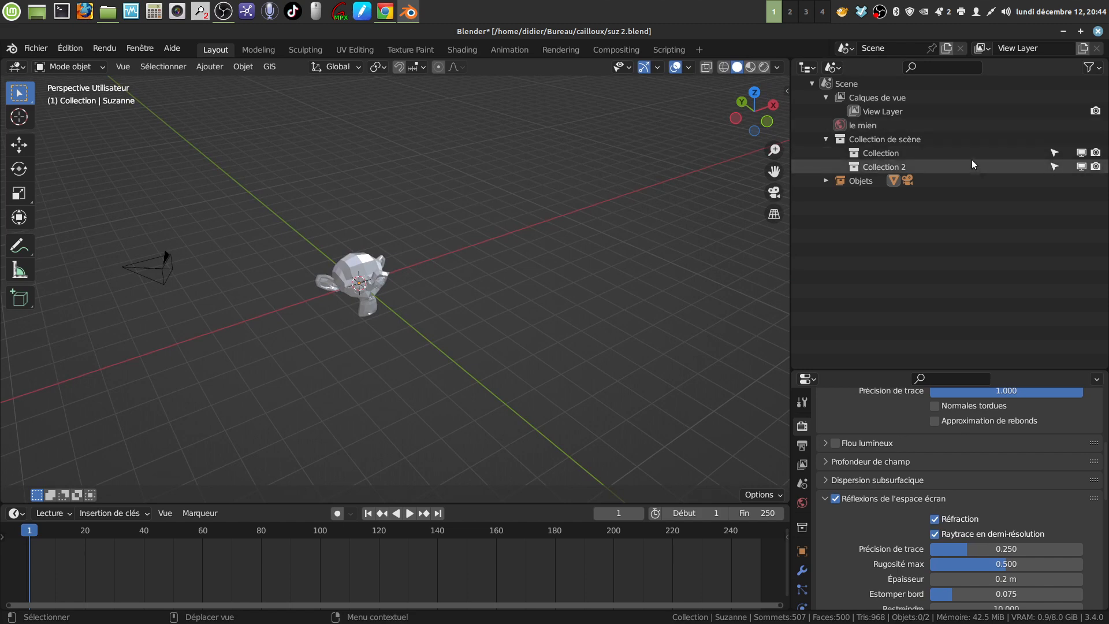
Hide and show Collection in the viewports twice, and do the same once for Collection 2
click(1082, 154)
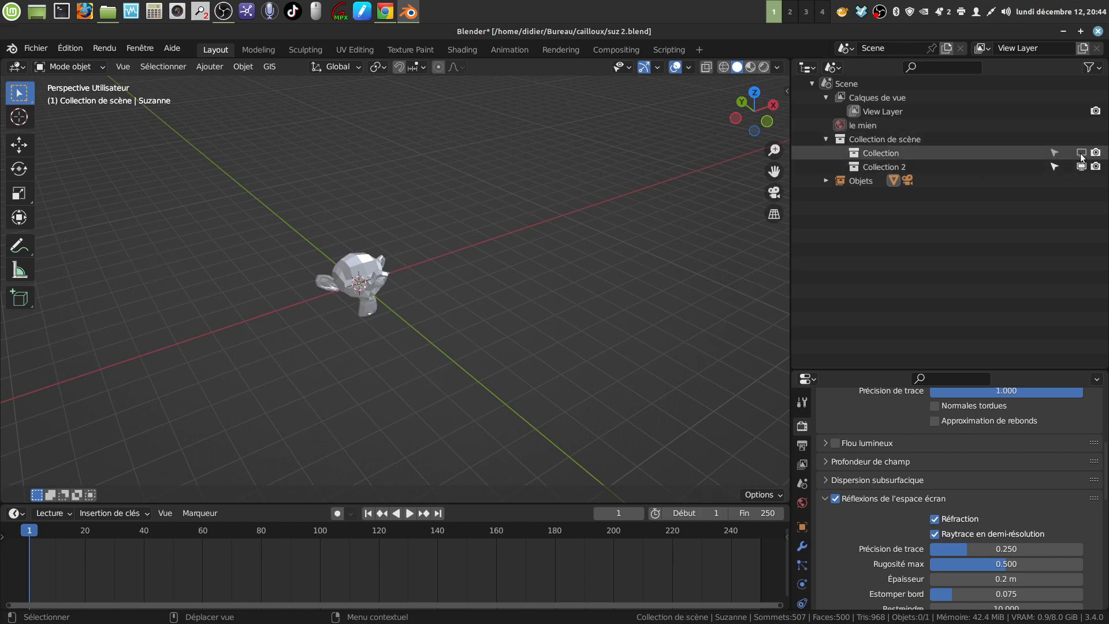
click(1082, 154)
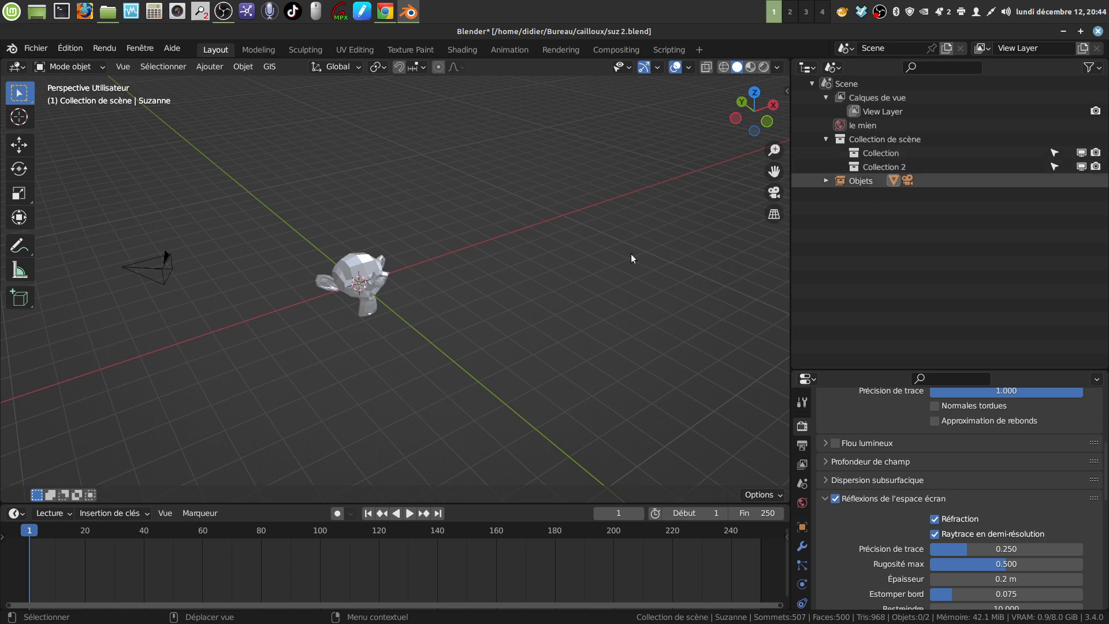
click(1082, 153)
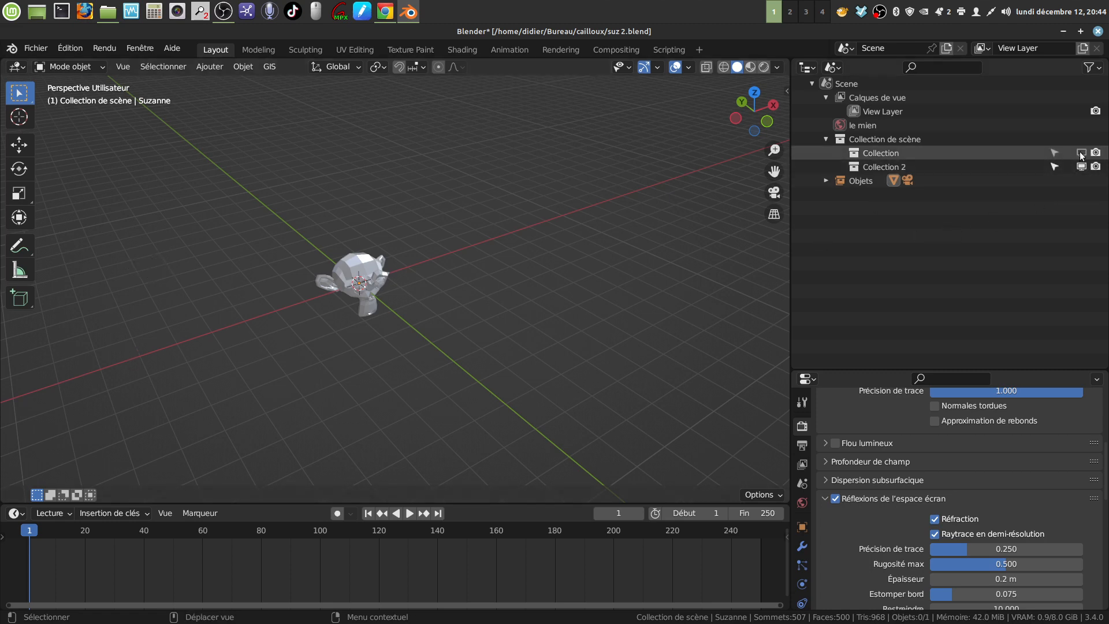
click(1081, 153)
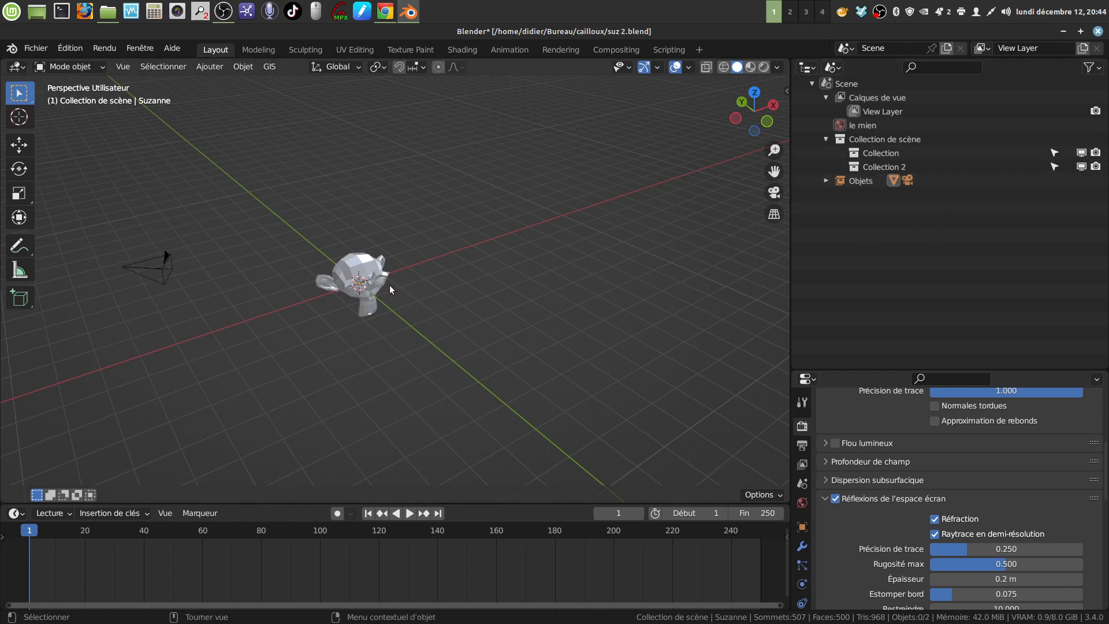
click(1082, 167)
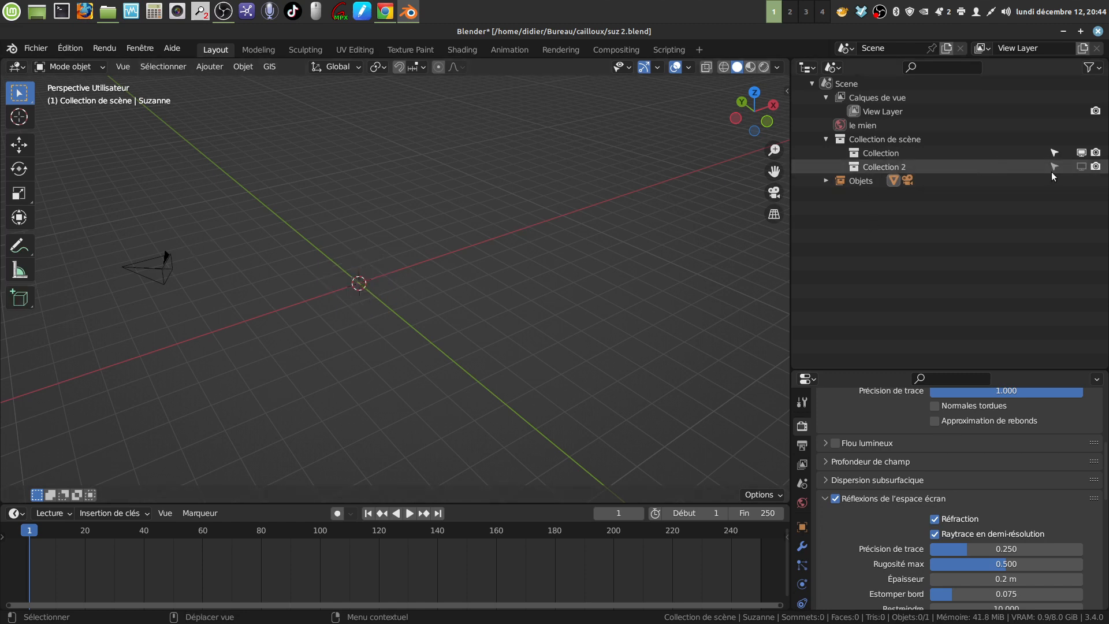
click(1081, 167)
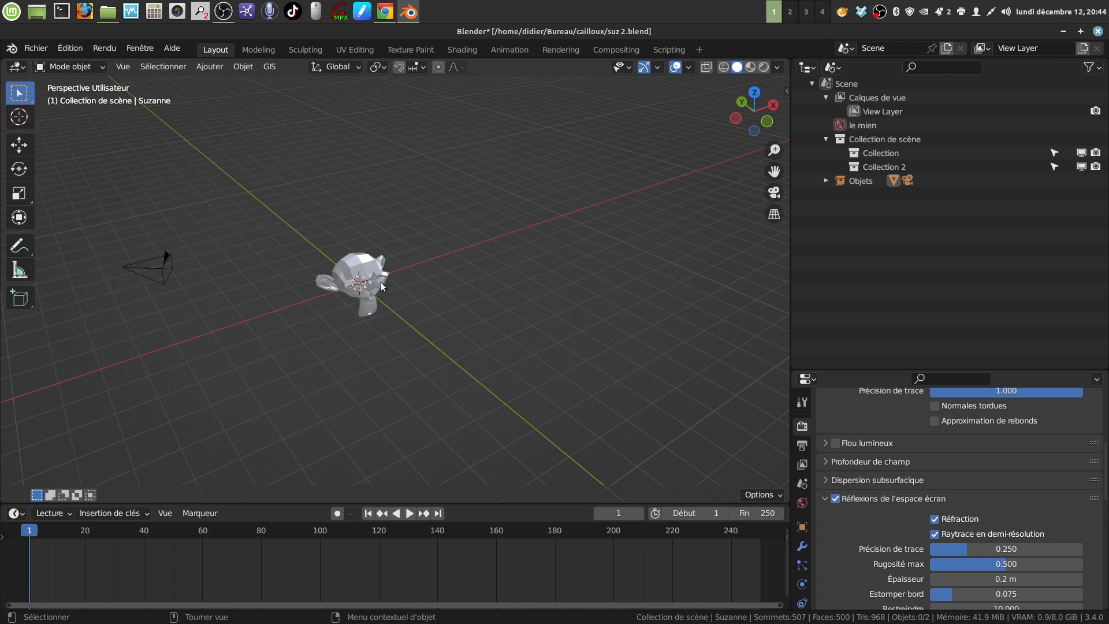
Select Collection in the outliner and add a sphere-shaped empty at the origin
click(882, 153)
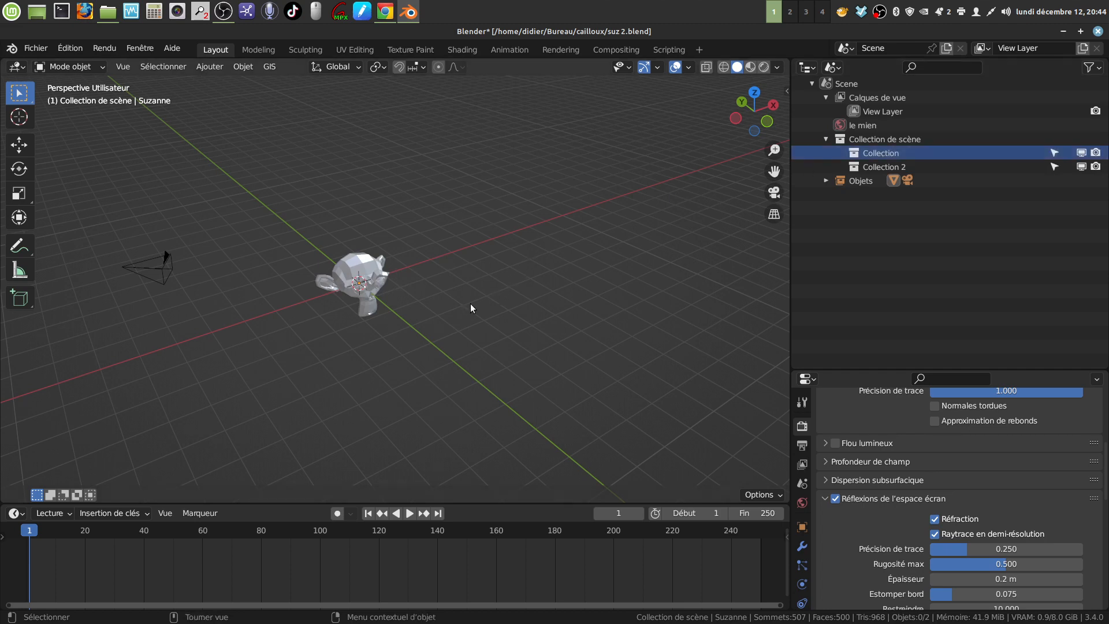
middle_drag(503, 169, 497, 133)
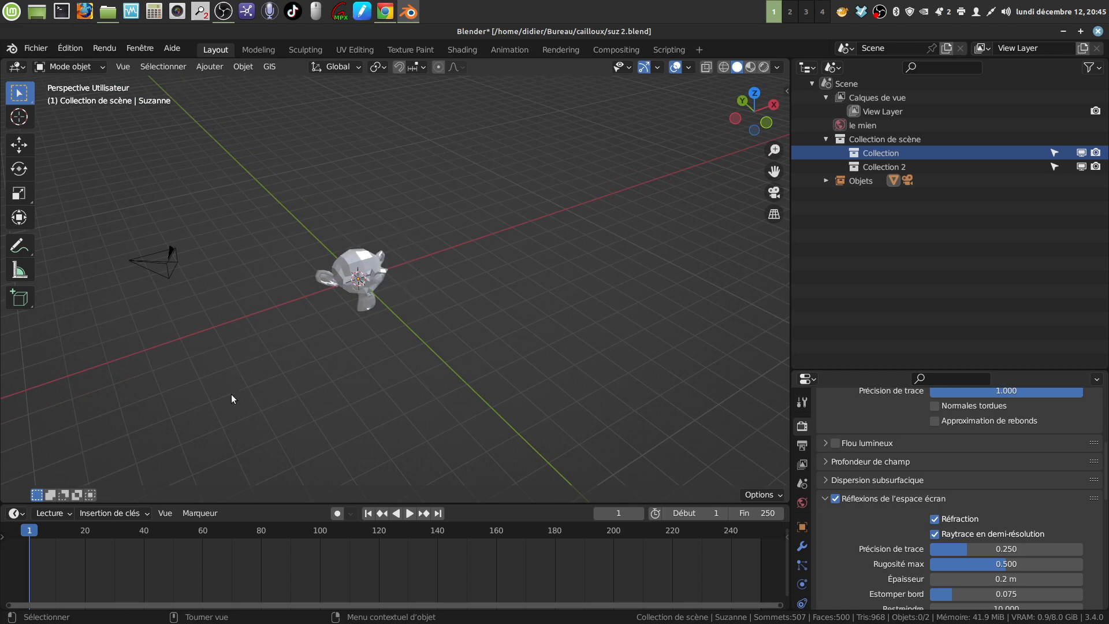
click(205, 68)
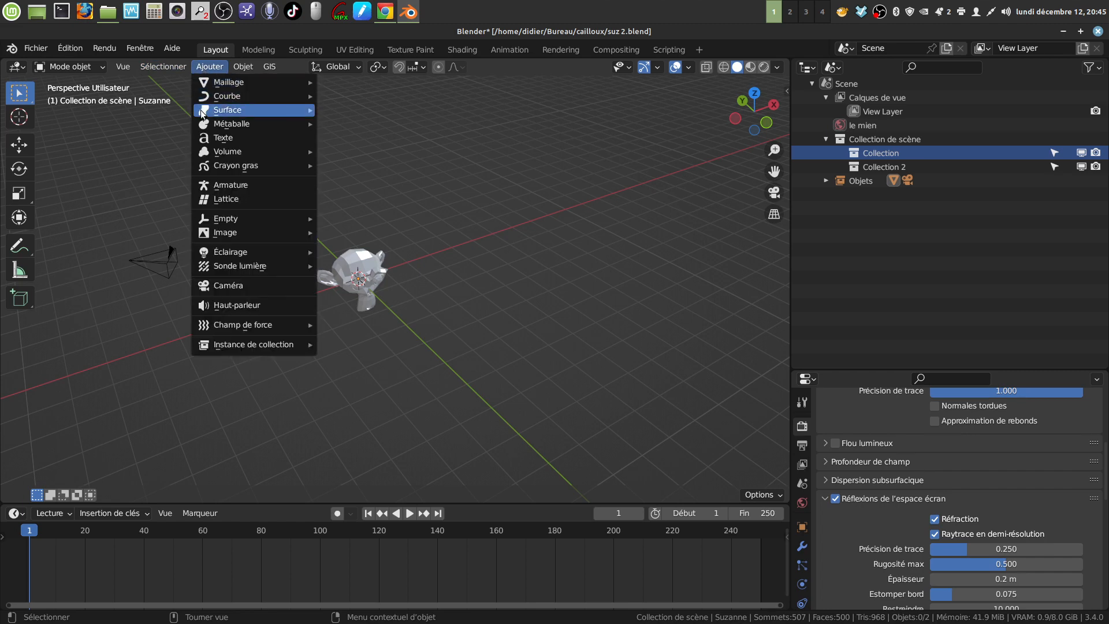
mouse_move(227, 219)
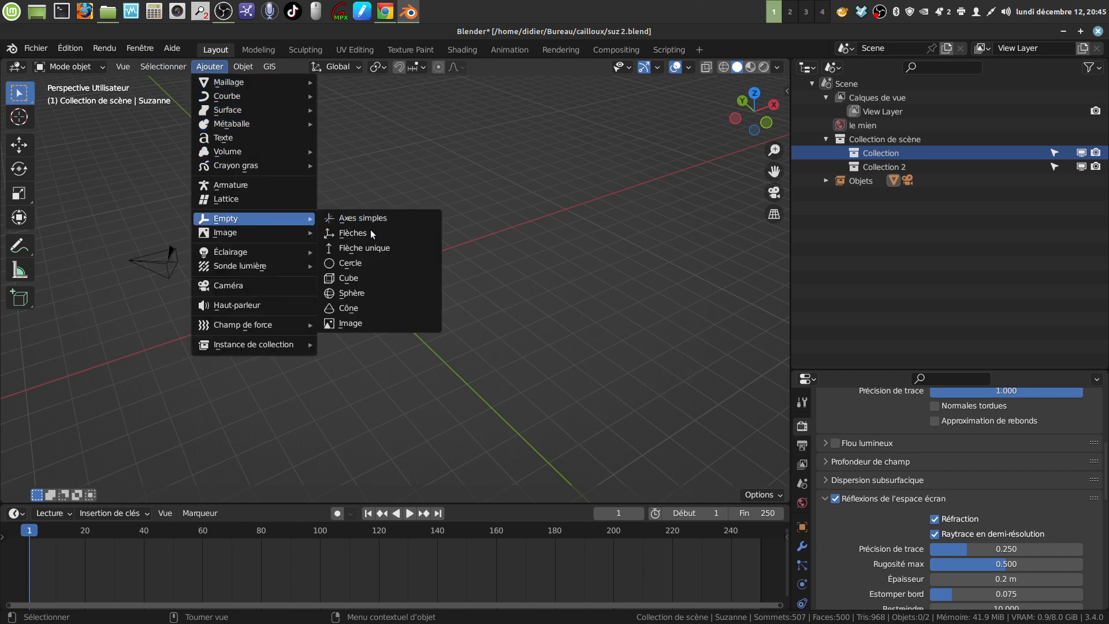
click(379, 296)
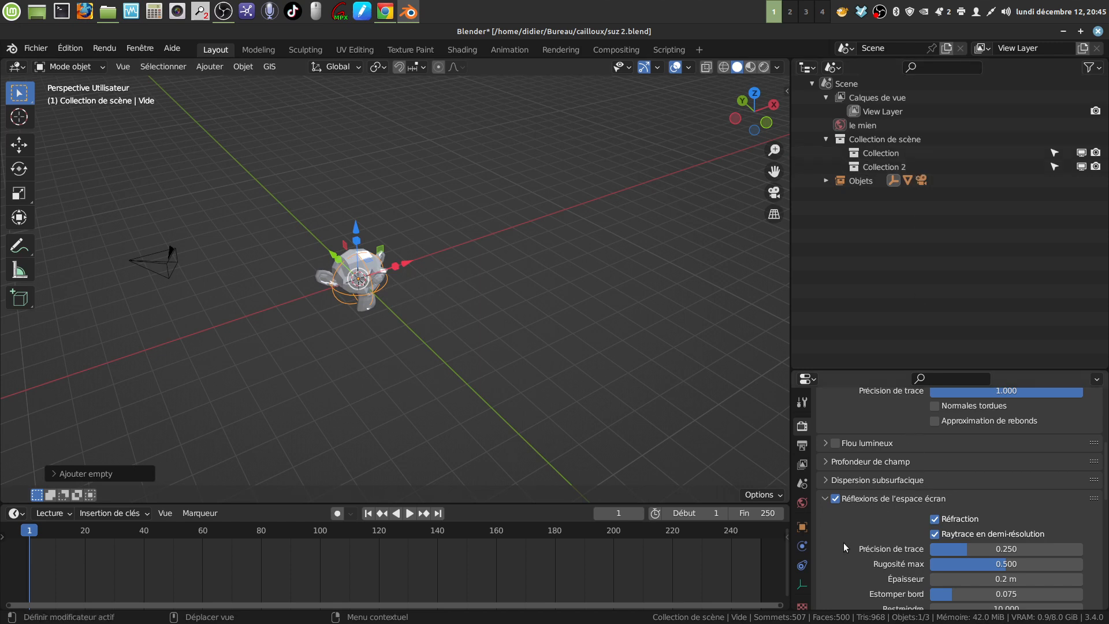
Enlarge the object properties area and set the empty's instancing to Collection, using Collection 2 as the instanced collection
scroll(844, 534, down, 6)
scroll(847, 522, down, 2)
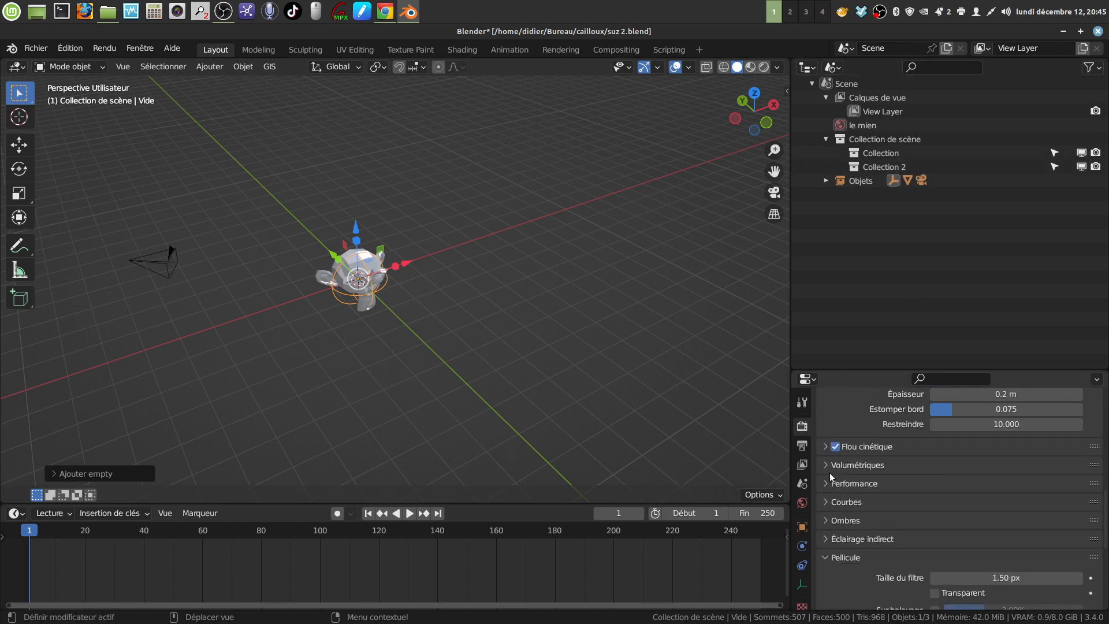
click(802, 526)
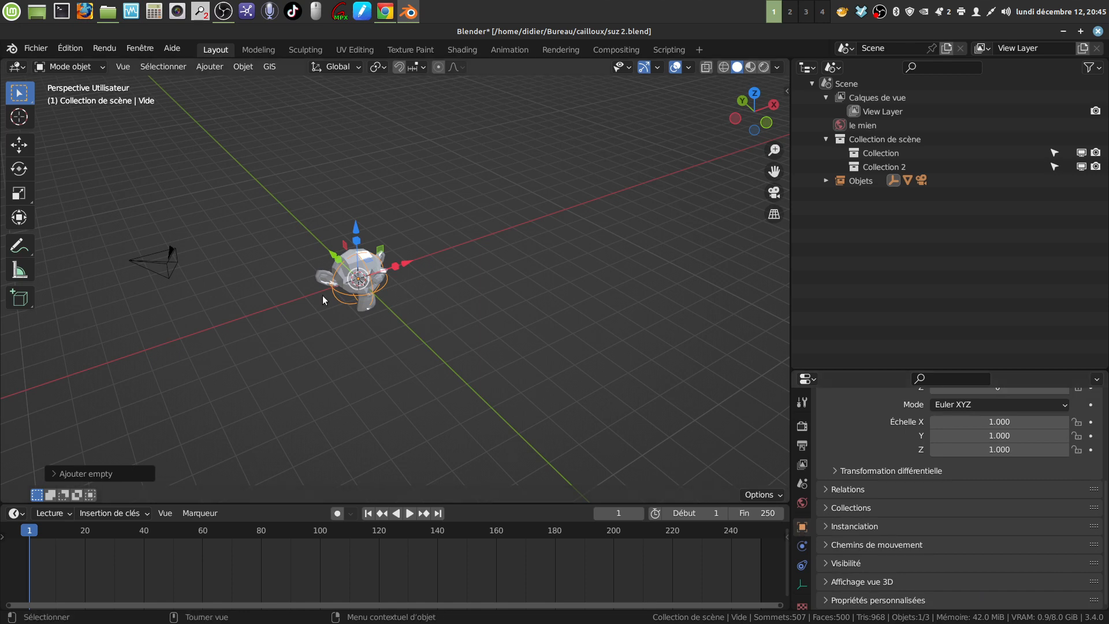
drag(847, 370, 849, 227)
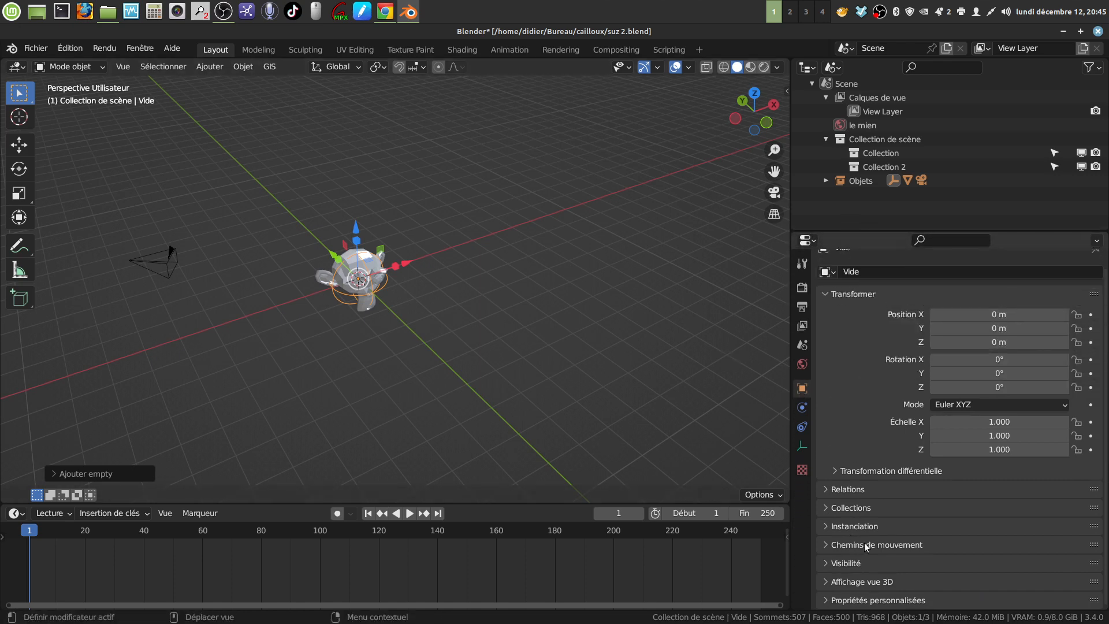
click(826, 527)
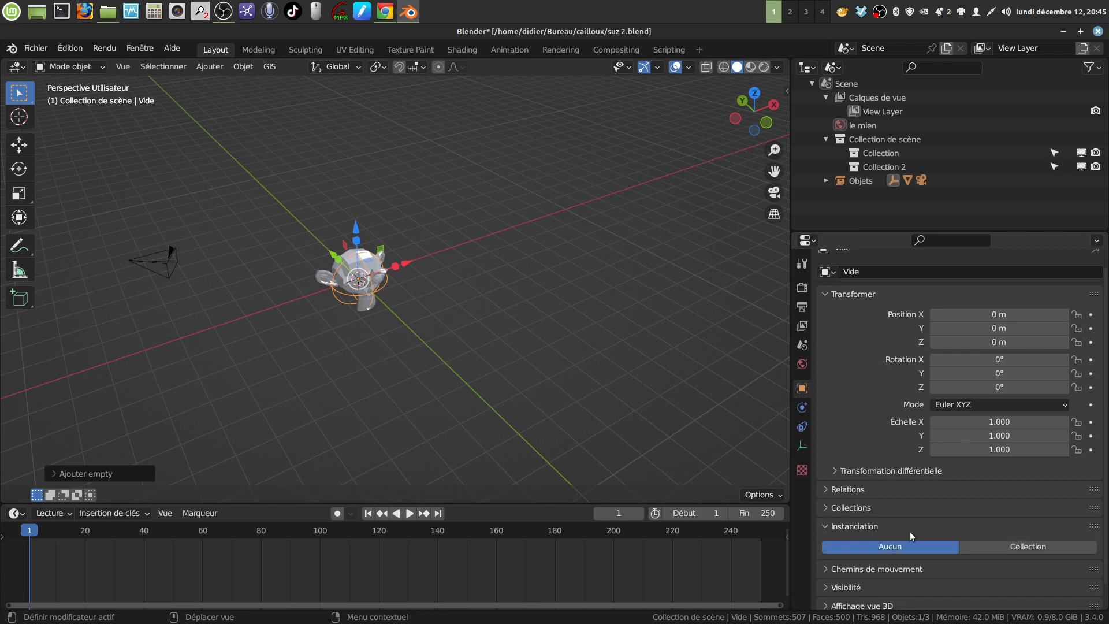
click(1003, 546)
scroll(1006, 543, down, 2)
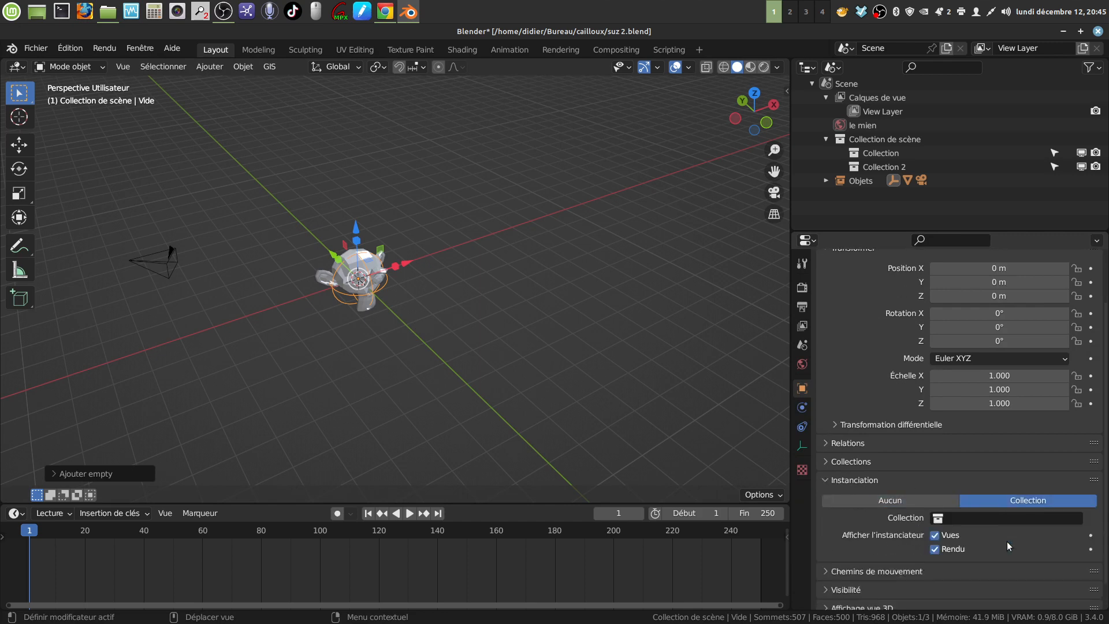
click(937, 519)
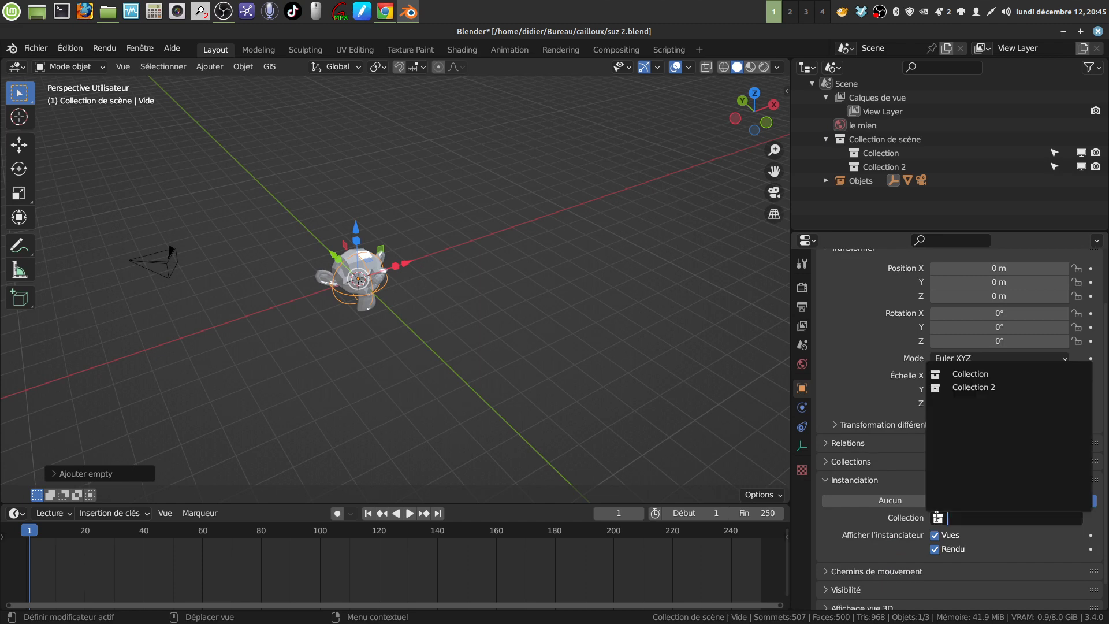
click(990, 388)
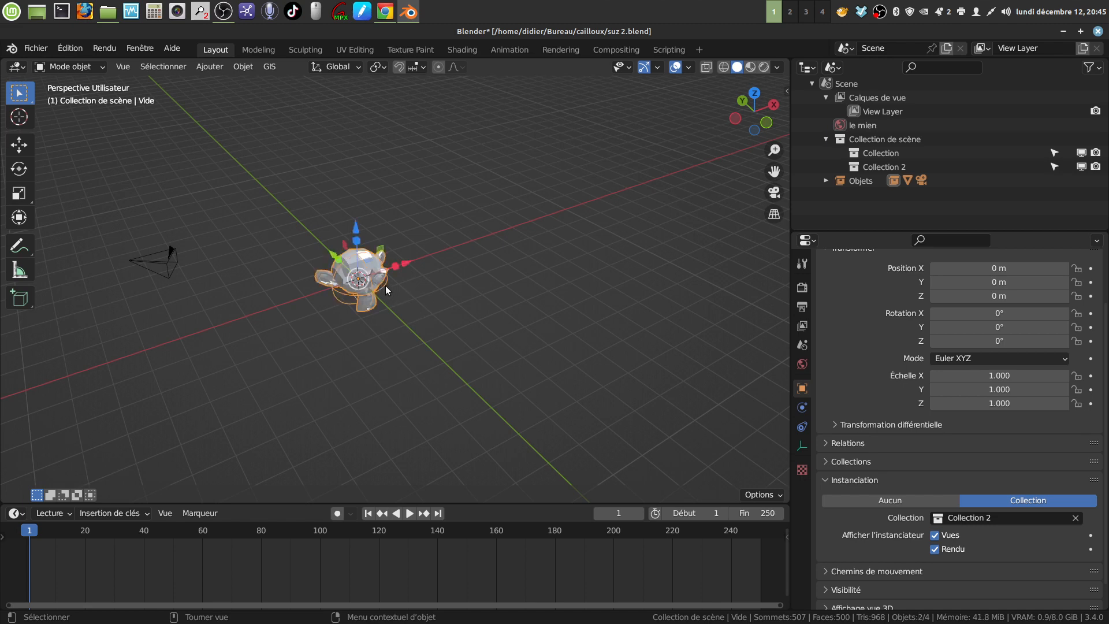
Move the monkey instance along the X axis to about 3.3 m, and try scaling it down
drag(406, 264, 509, 249)
middle_drag(509, 249, 483, 300)
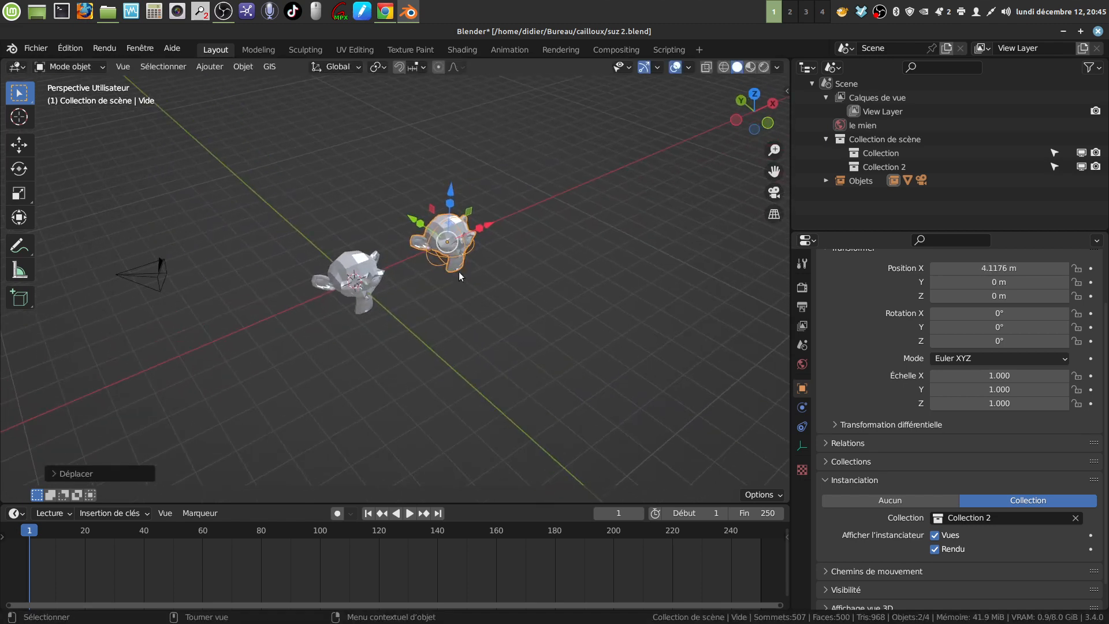
middle_drag(490, 232, 476, 236)
drag(496, 224, 487, 249)
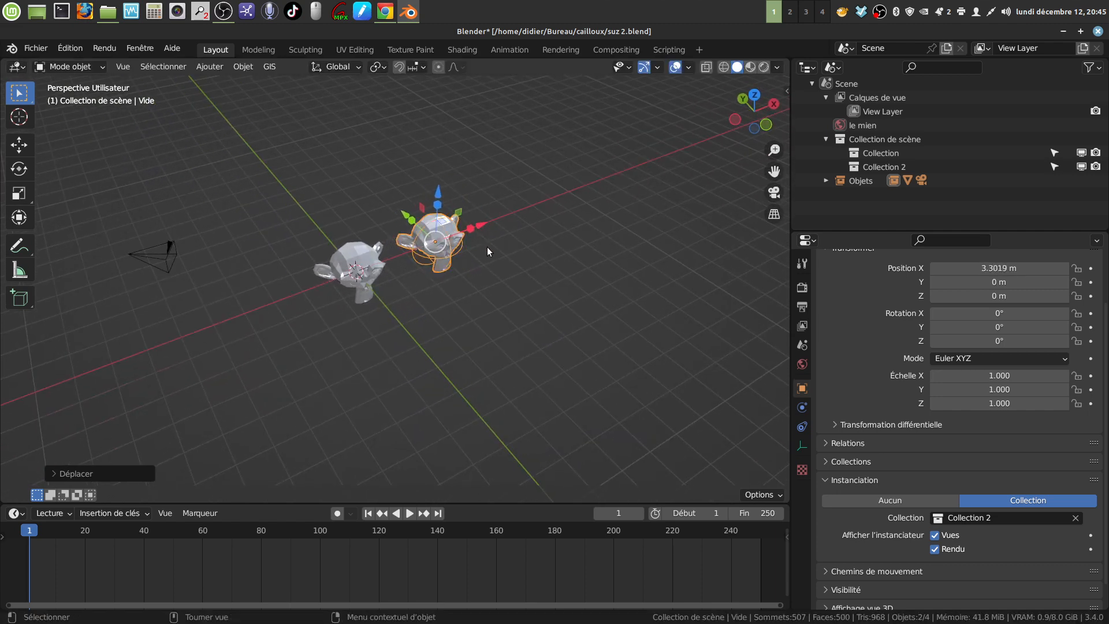
middle_drag(487, 247, 457, 258)
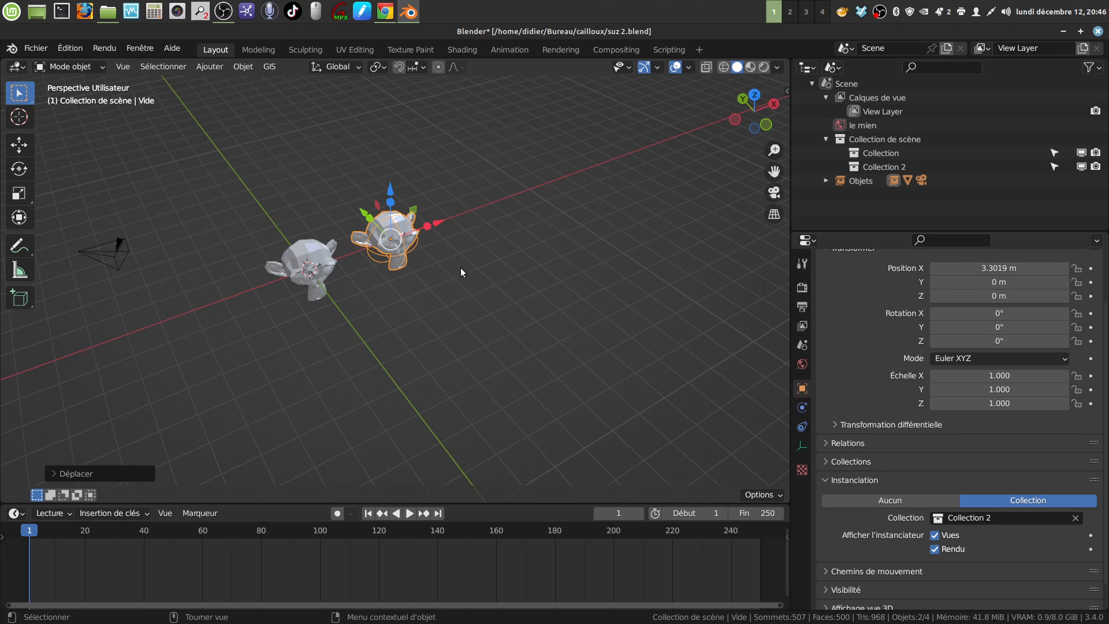
key(s)
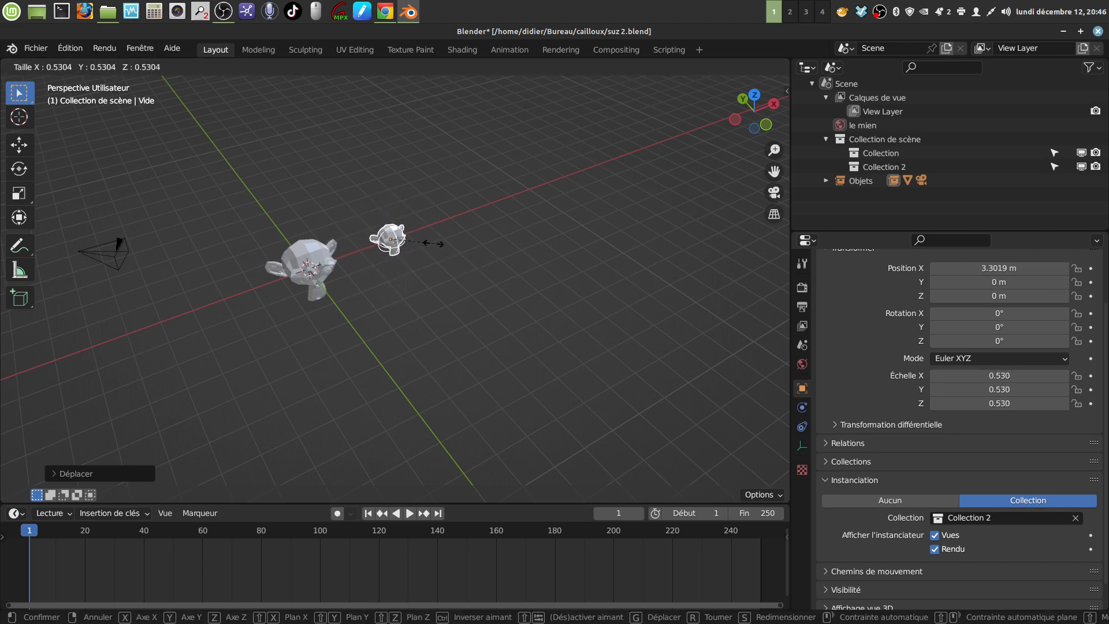
key(Escape)
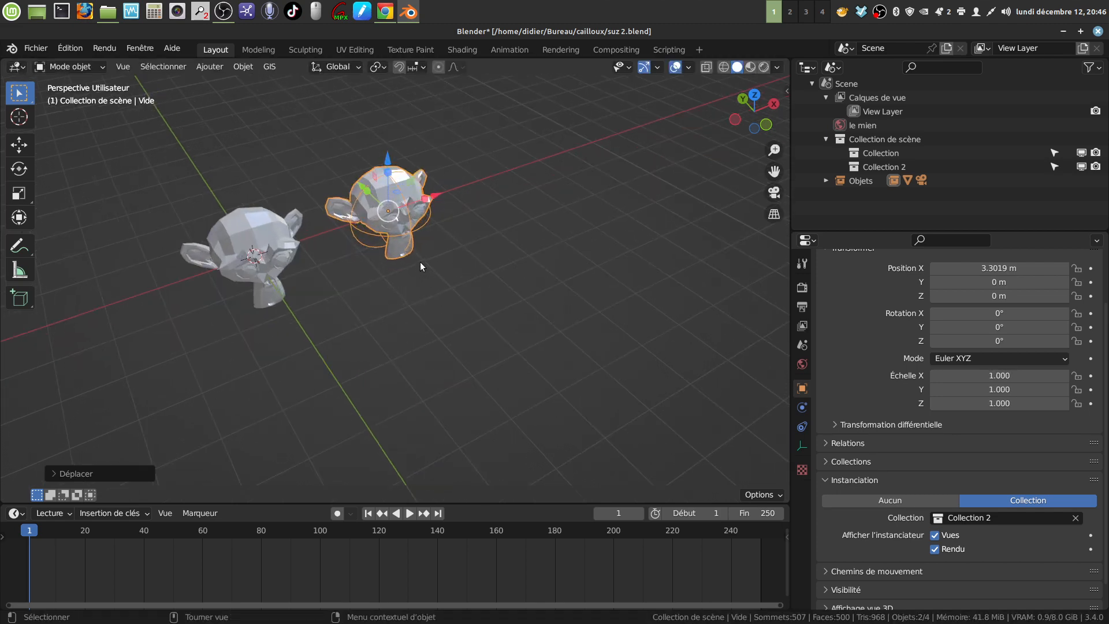
Select the original monkey at the origin and try moving a vertex on top of its head along Z in edit mode
middle_drag(418, 259, 339, 278)
click(341, 279)
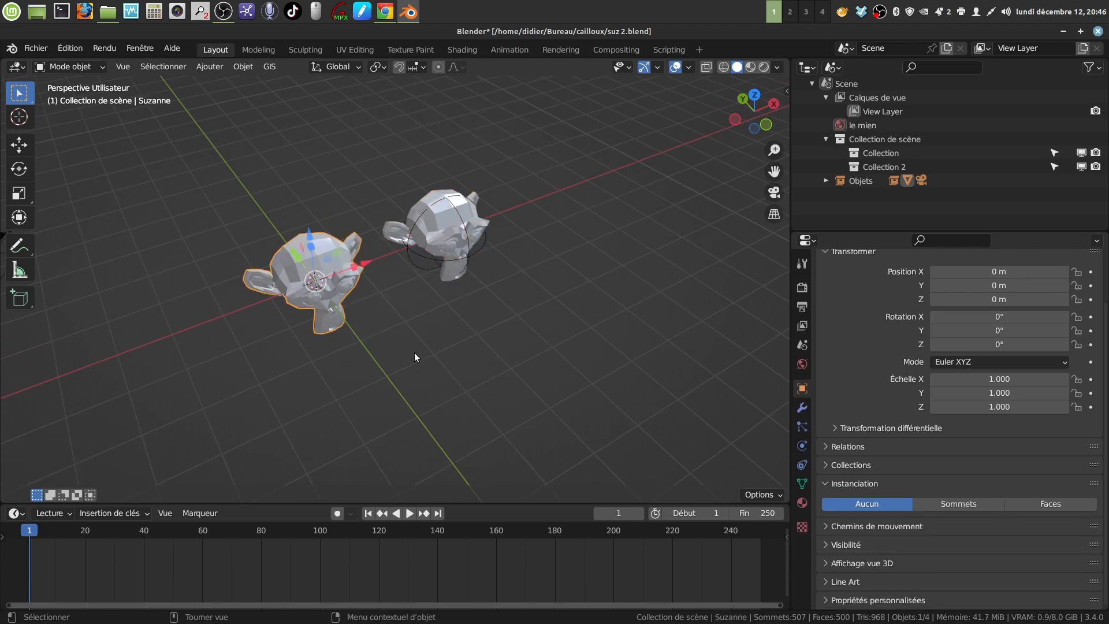
scroll(466, 251, up, 2)
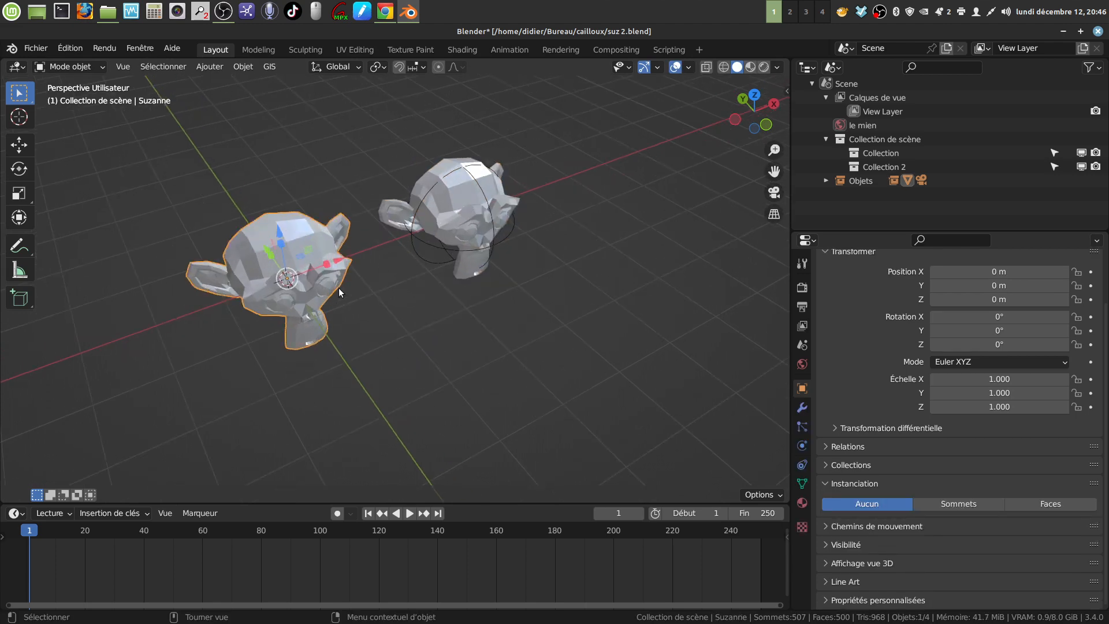
key(Tab)
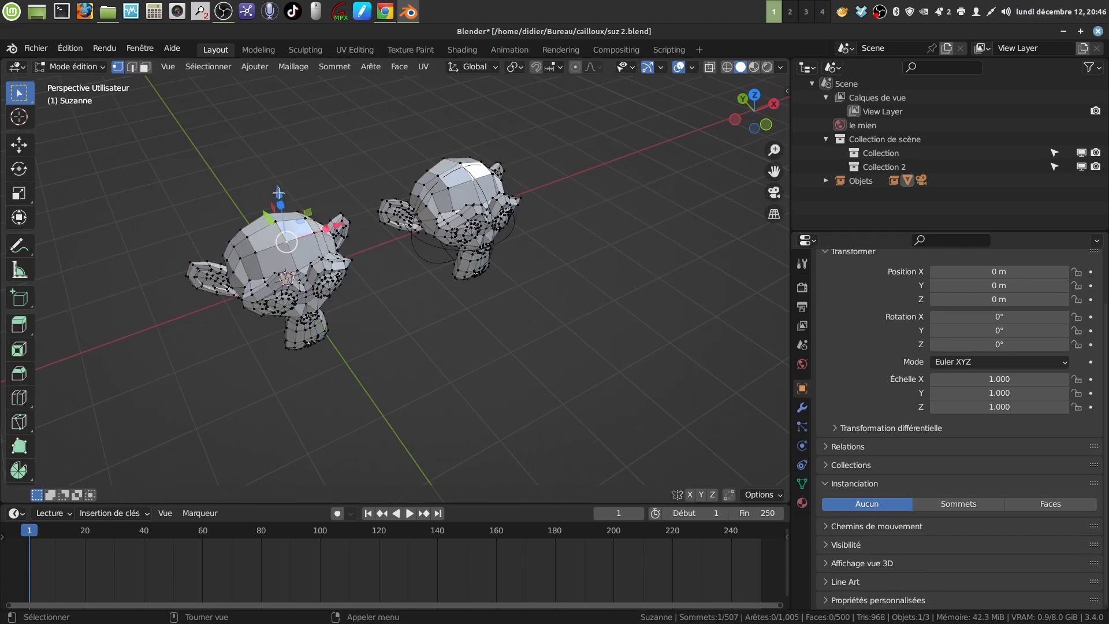
mouse_move(279, 192)
mouse_down()
mouse_move(280, 206)
mouse_move(283, 193)
mouse_up()
key(Tab)
scroll(505, 267, down, 2)
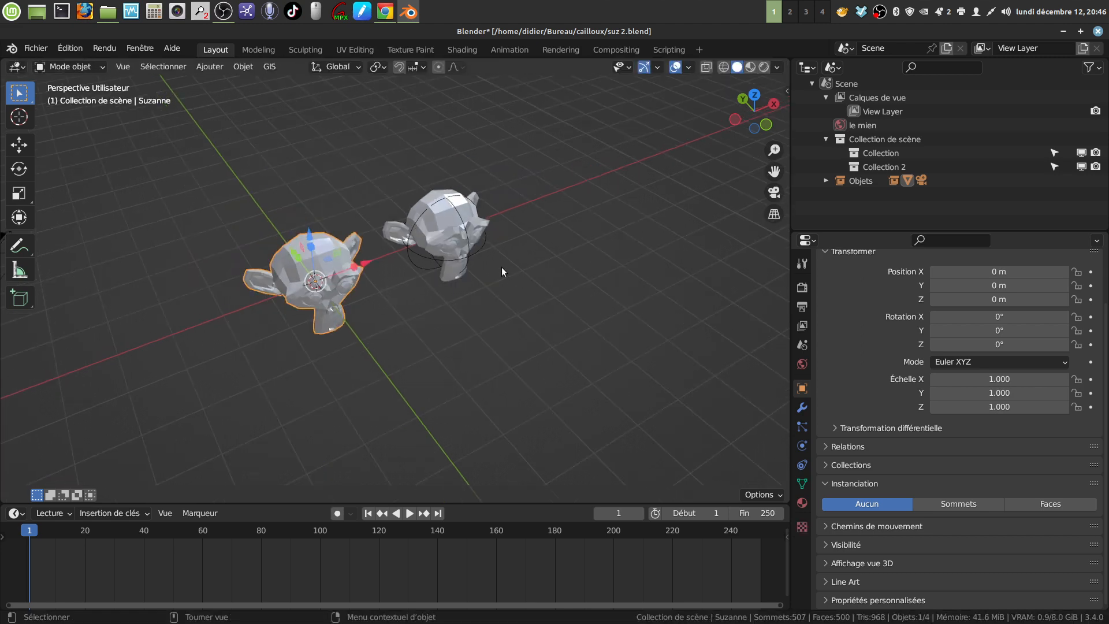
From the top view, duplicate the monkey collection instance and place the copy on the X axis at about 6.65 m
click(471, 233)
scroll(482, 253, down, 2)
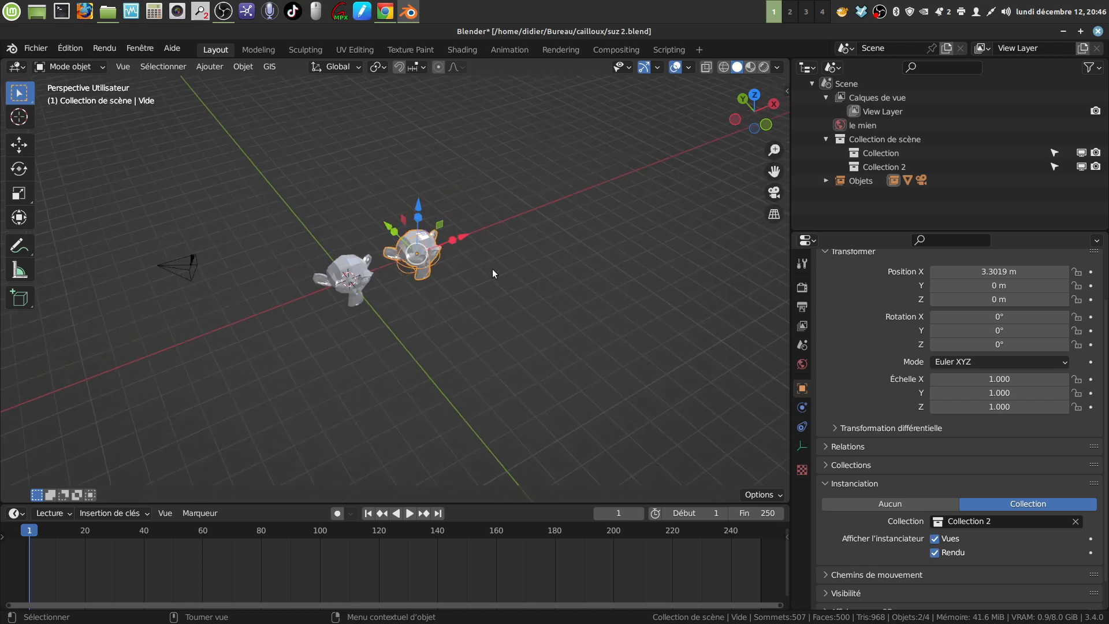
middle_drag(492, 269, 378, 346)
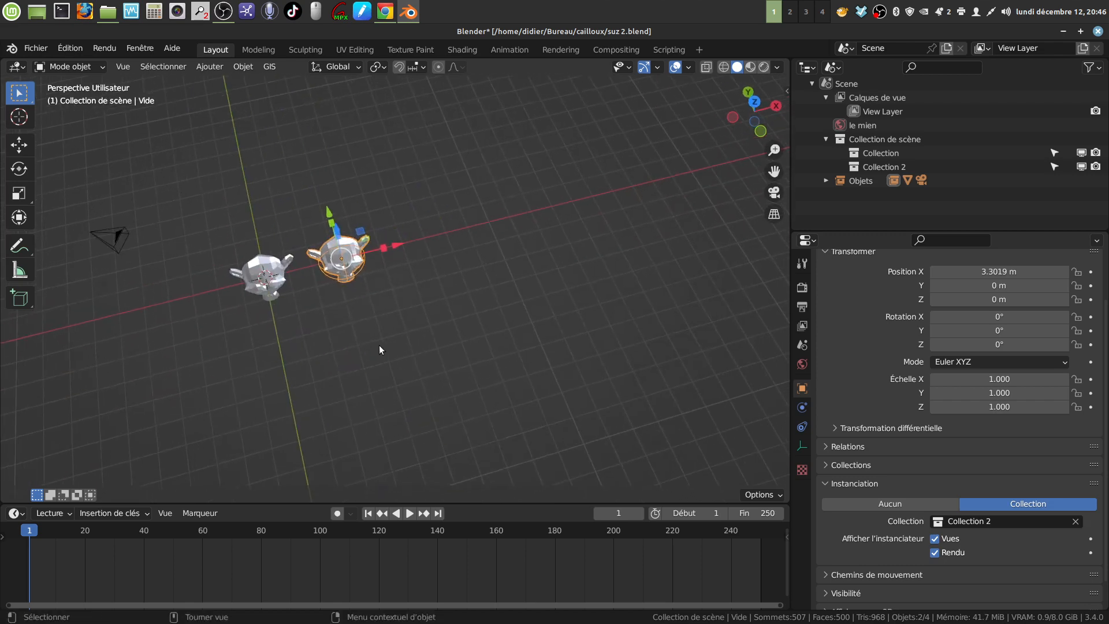
key(KP_7)
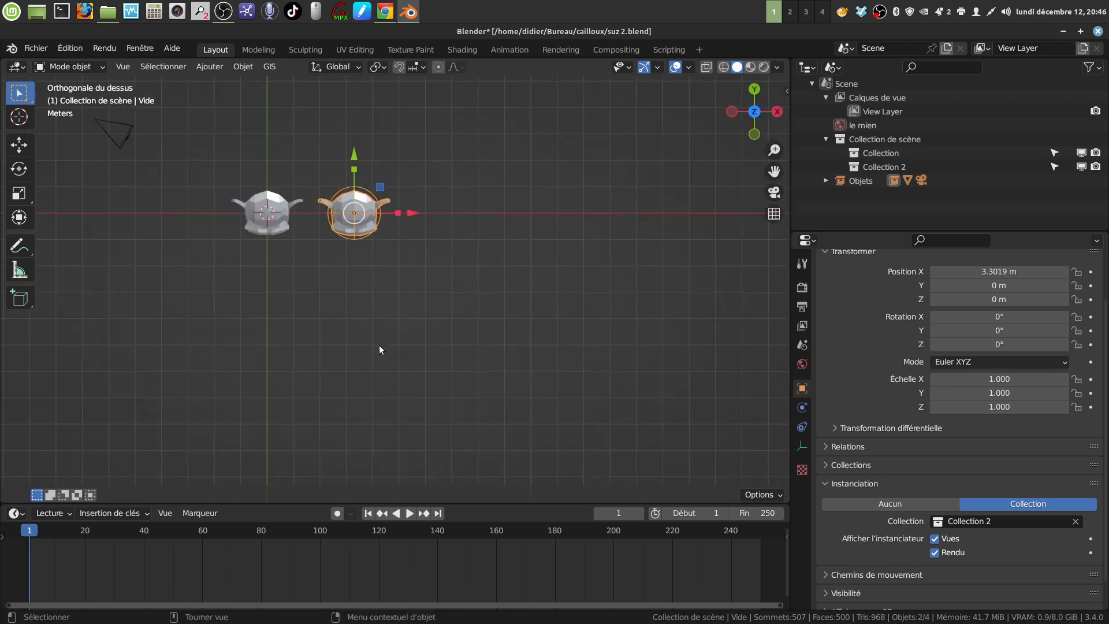
key(shift+d)
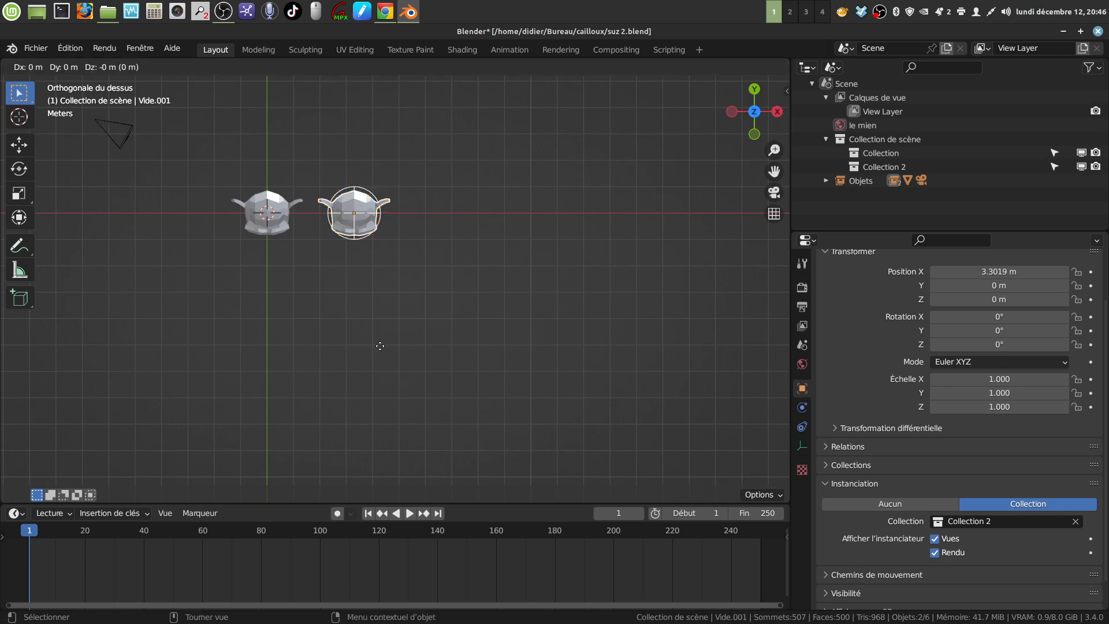
right_click(380, 346)
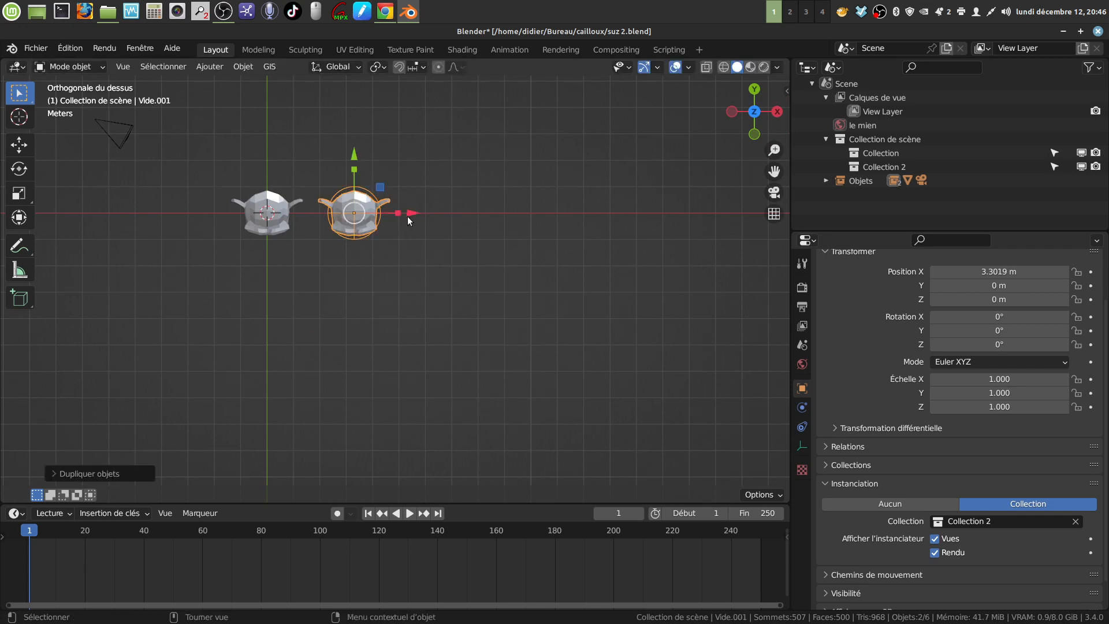
drag(407, 216, 488, 286)
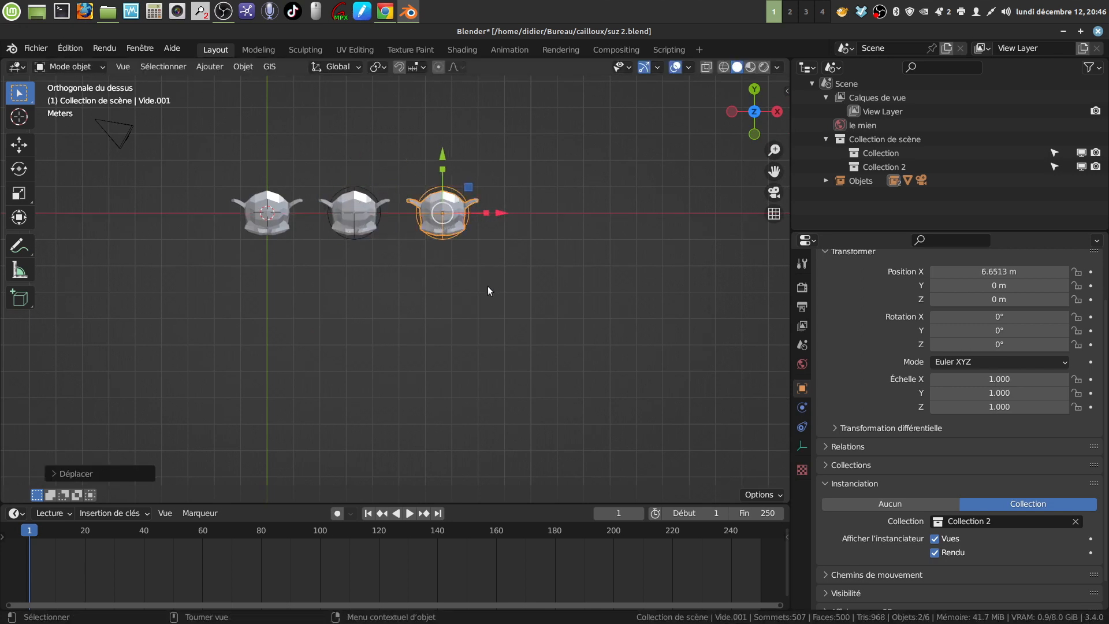
Add two more duplicates of the instance along the X axis, at about 9.76 m and 12.96 m
key(shift+d)
right_click(488, 287)
drag(507, 214, 584, 283)
key(shift+d)
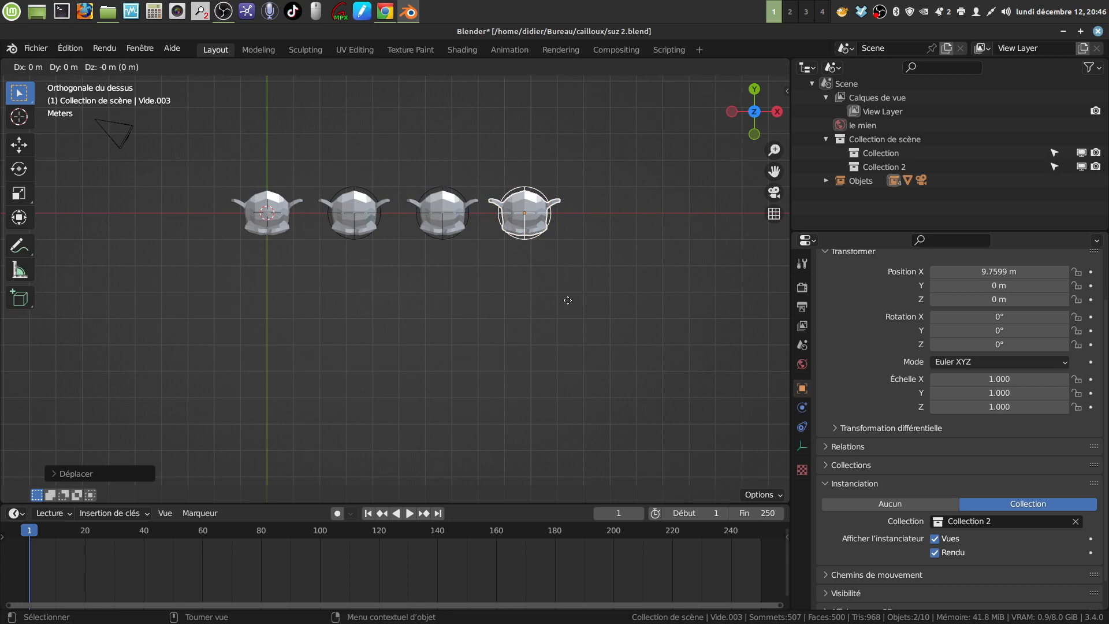
right_click(568, 301)
drag(584, 216, 668, 220)
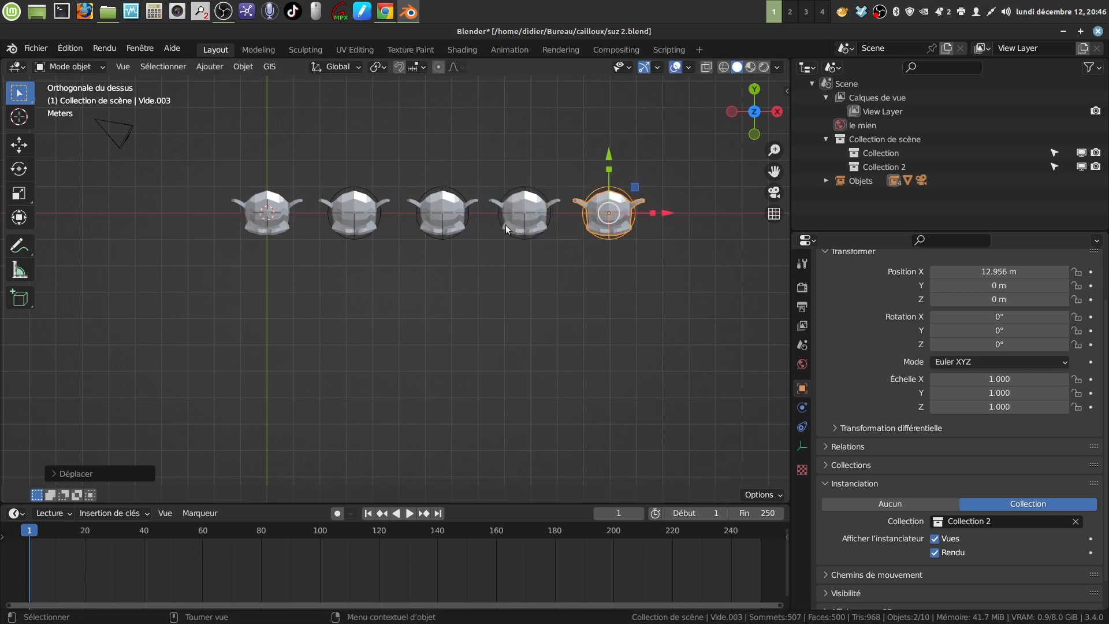
Duplicate the last instance in the row and move the copy along X to about 16.6 m
scroll(593, 280, down, 3)
mouse_move(592, 280)
middle_down()
mouse_move(572, 269)
mouse_move(588, 277)
middle_up()
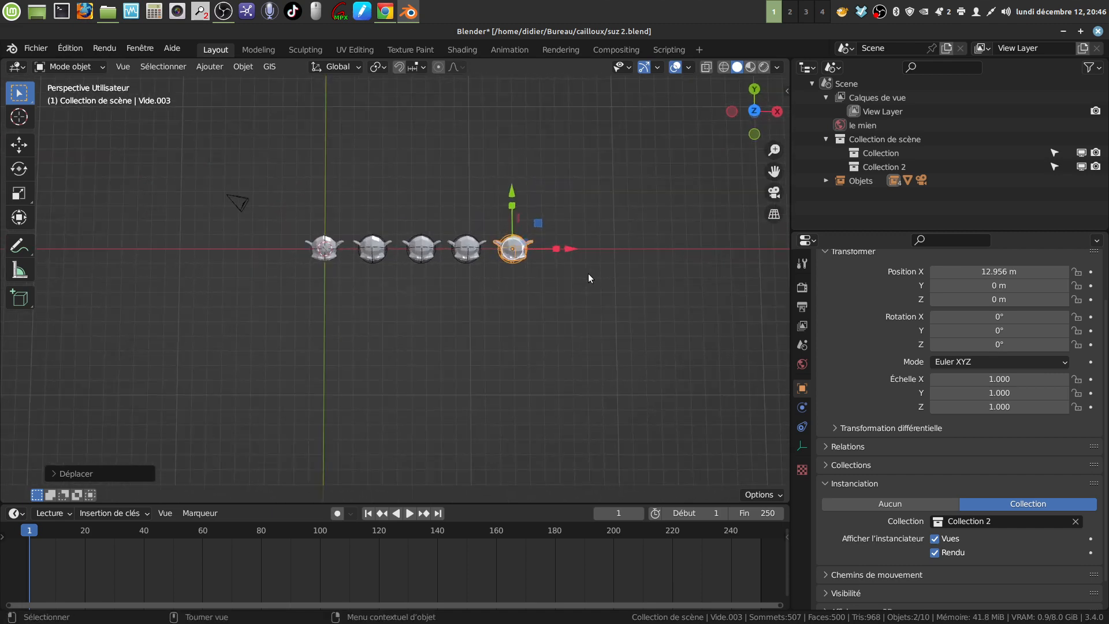
key(KP_7)
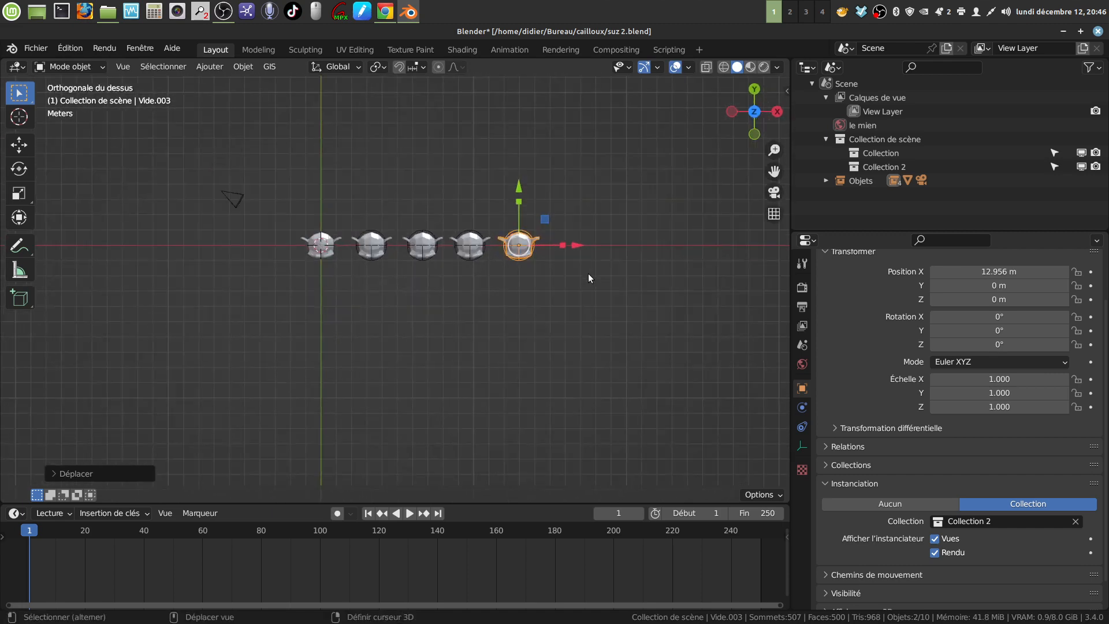
key(shift+d)
right_click(589, 274)
drag(584, 248, 637, 242)
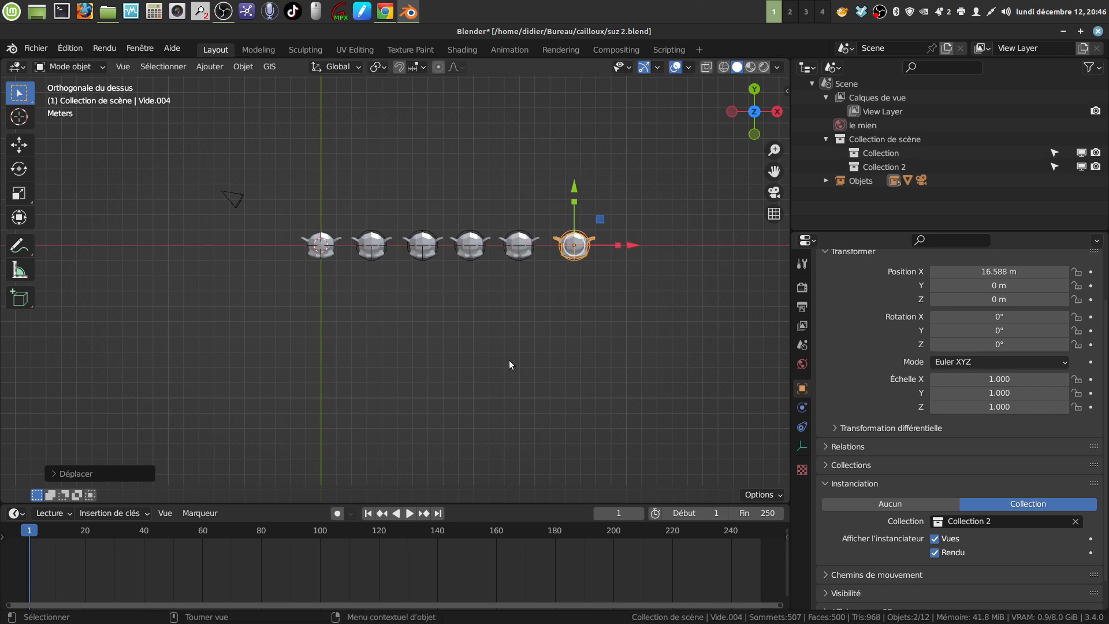
Duplicate the end instance and place the copy below the original monkey, at about X -0.09 m, Y -2.53 m
key(shift+d)
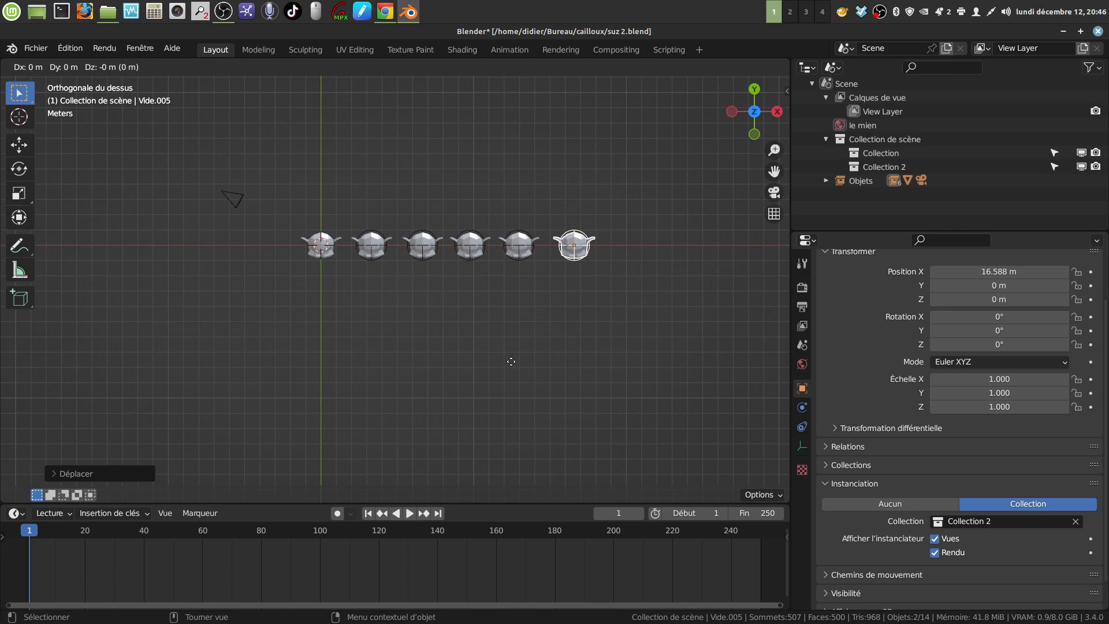
click(511, 361)
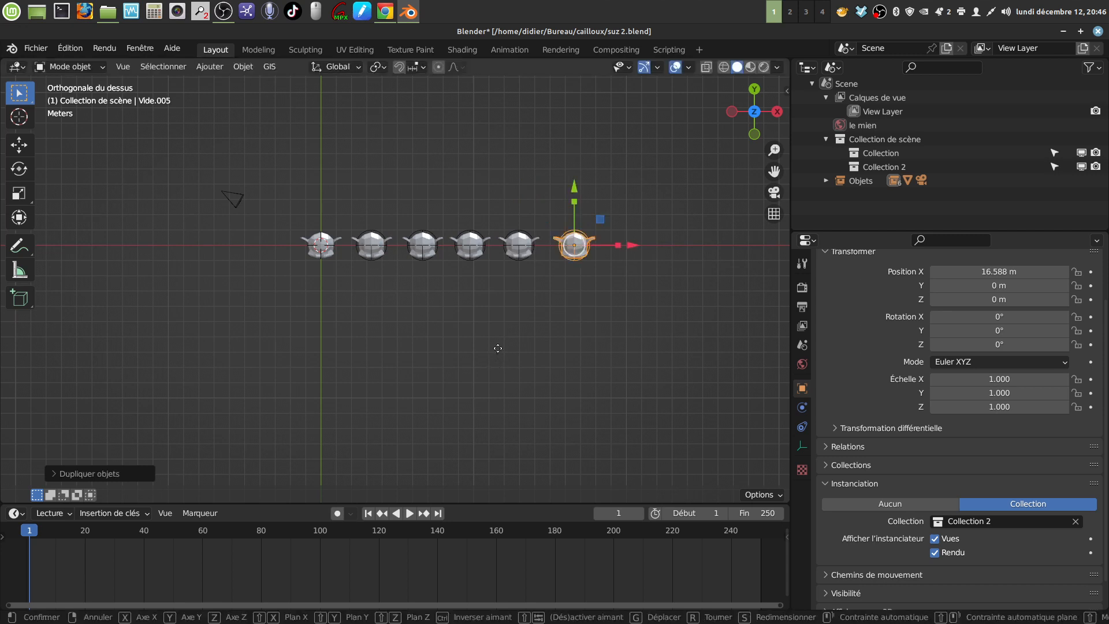
key(g)
click(243, 390)
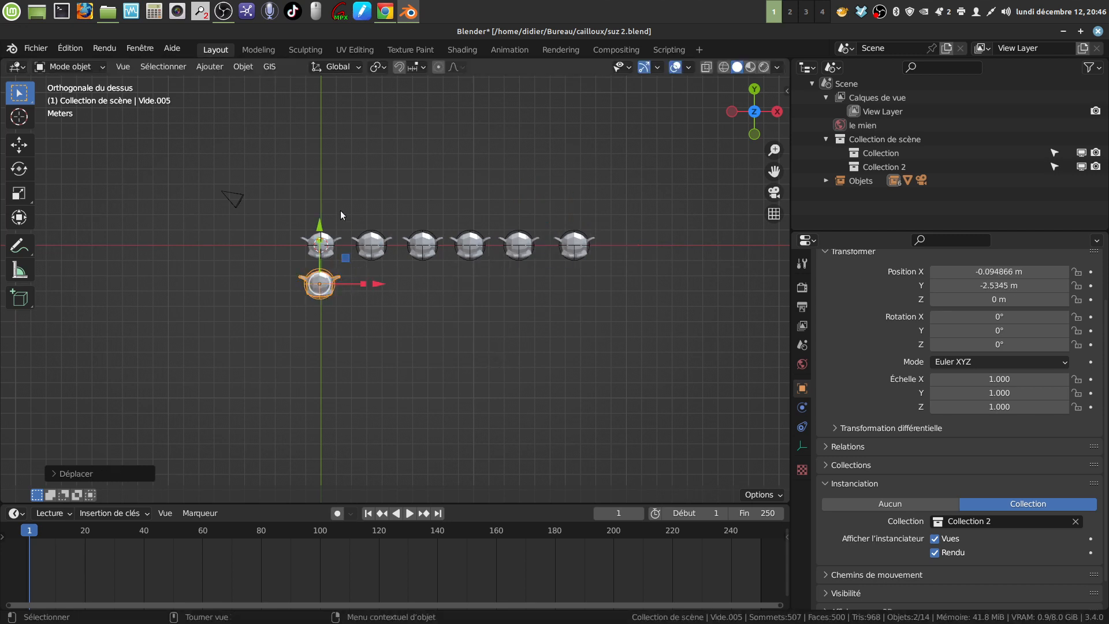
Duplicate the five instances of the first row and move the copies about -2.5 m along Y to complete the second row
drag(342, 210, 603, 273)
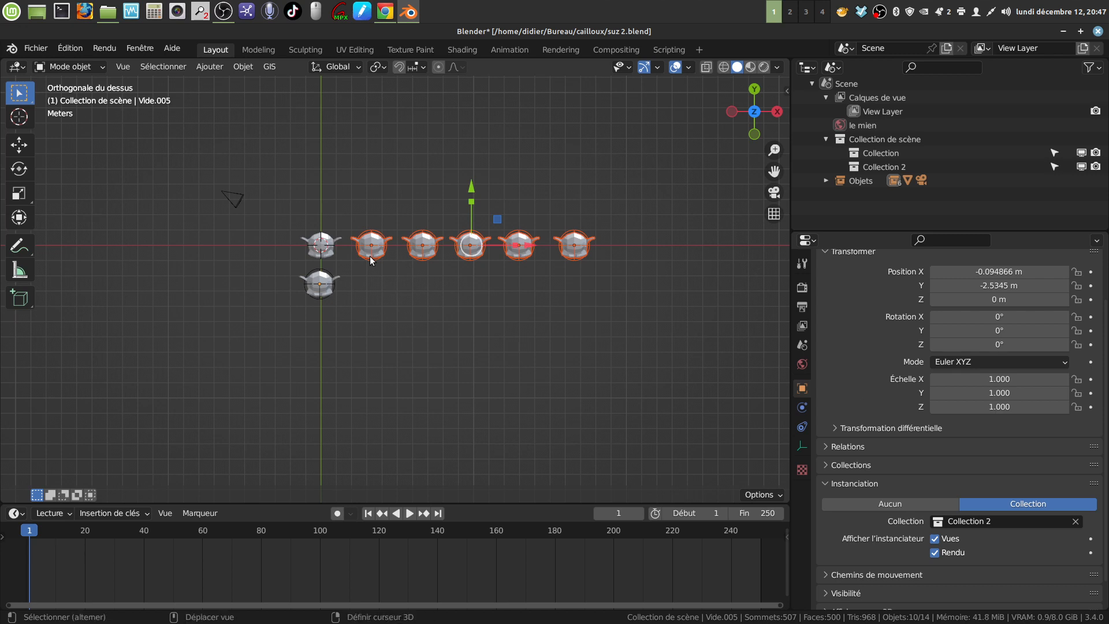
key(shift+d)
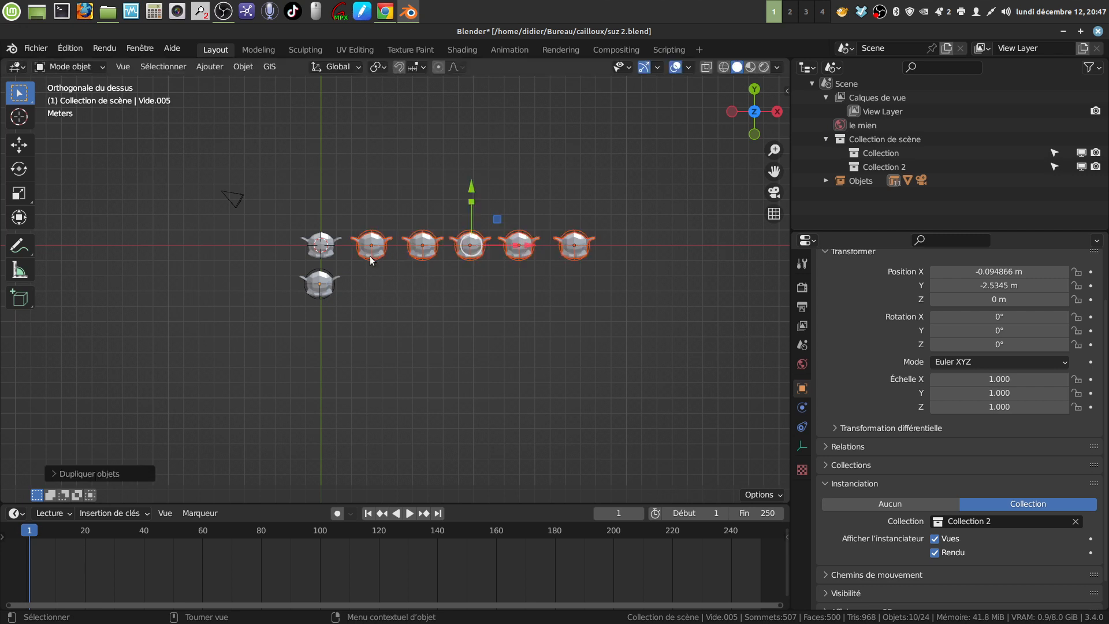
key(g)
key(y)
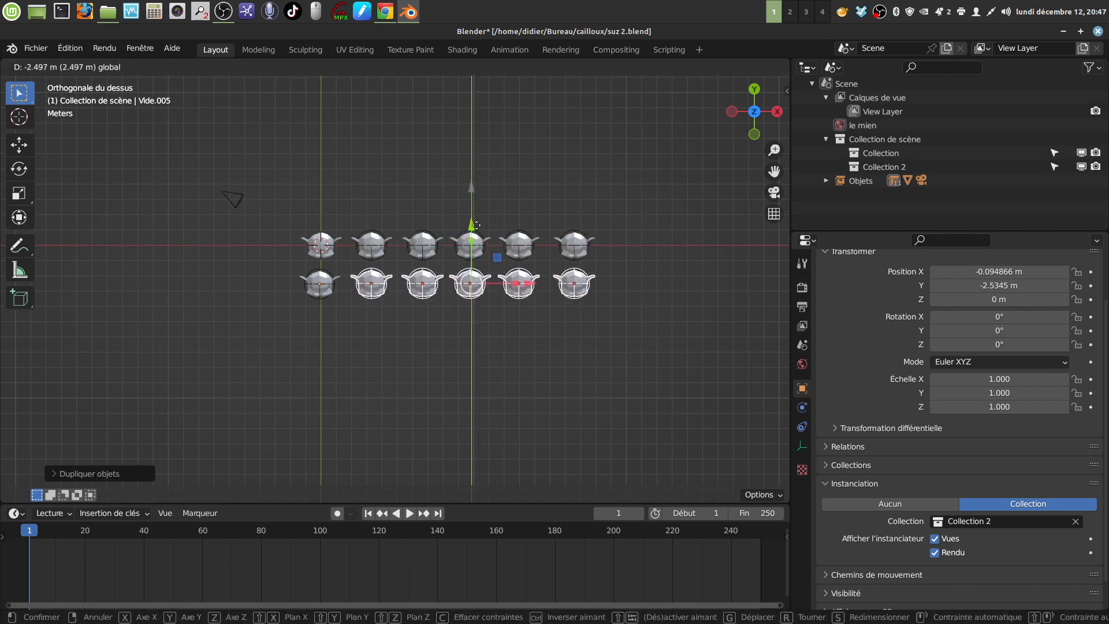
click(450, 283)
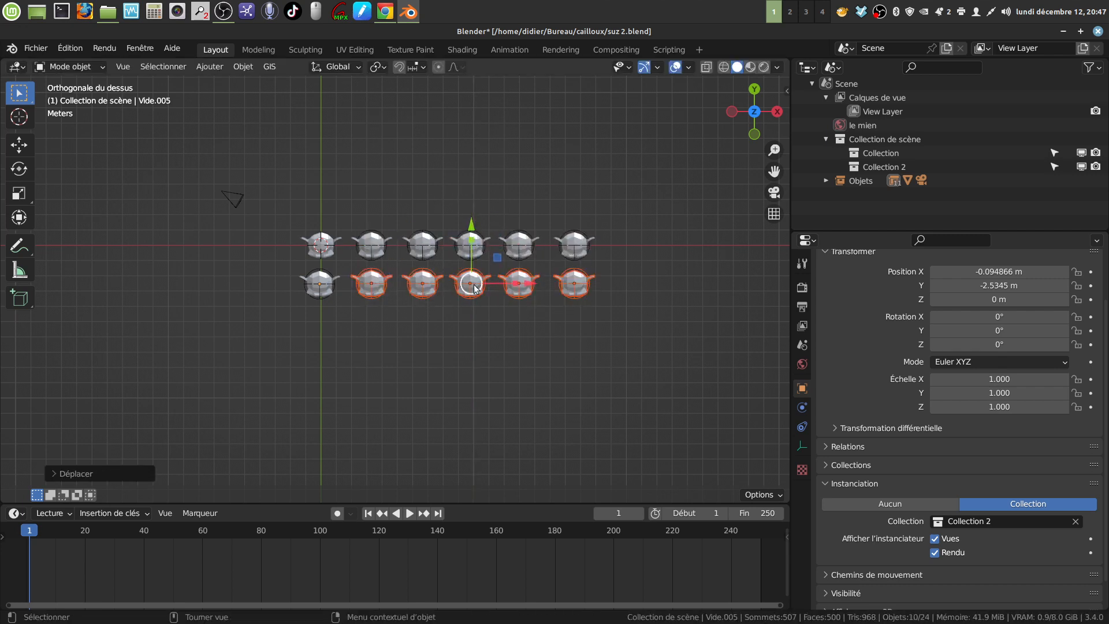
Duplicate the whole second row of six instances and move the copy along Y to about -5.67 m
click(353, 348)
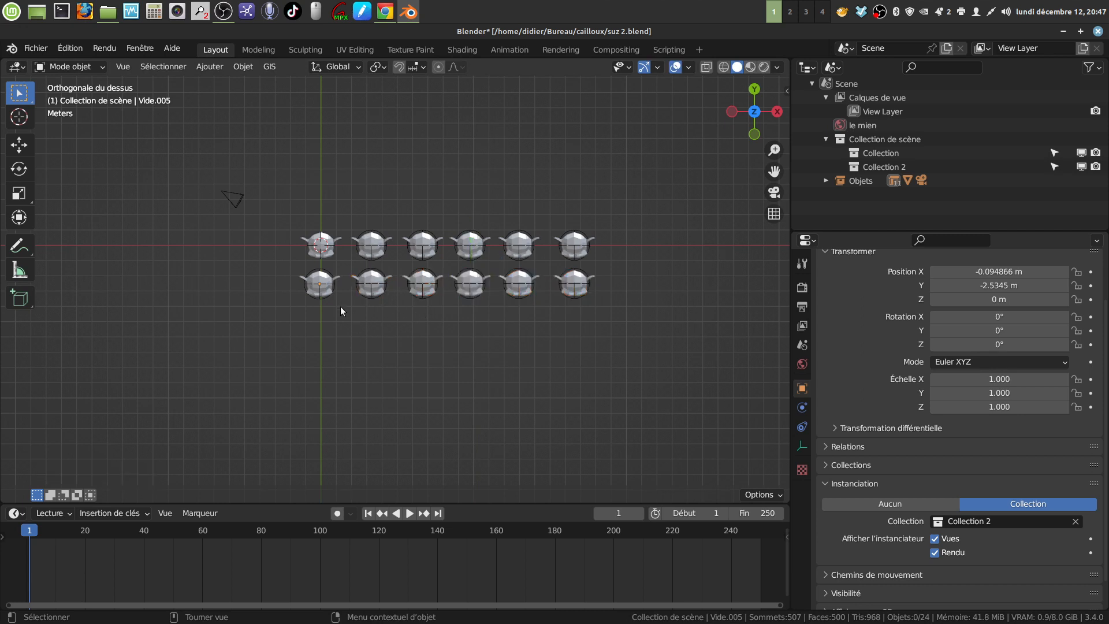
drag(290, 269, 584, 324)
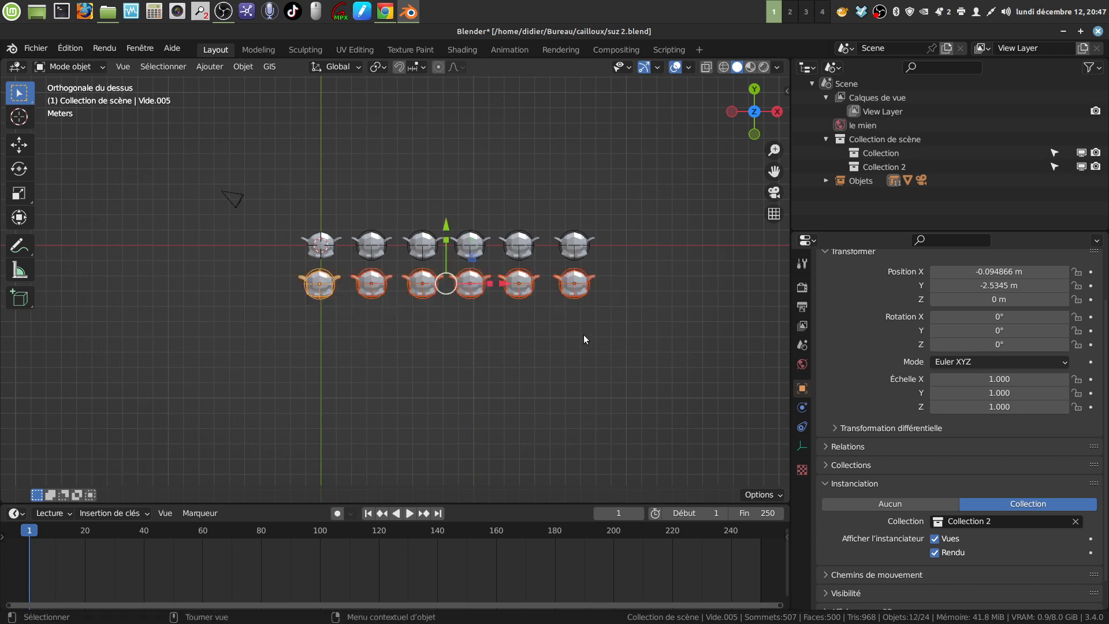
key(shift+d)
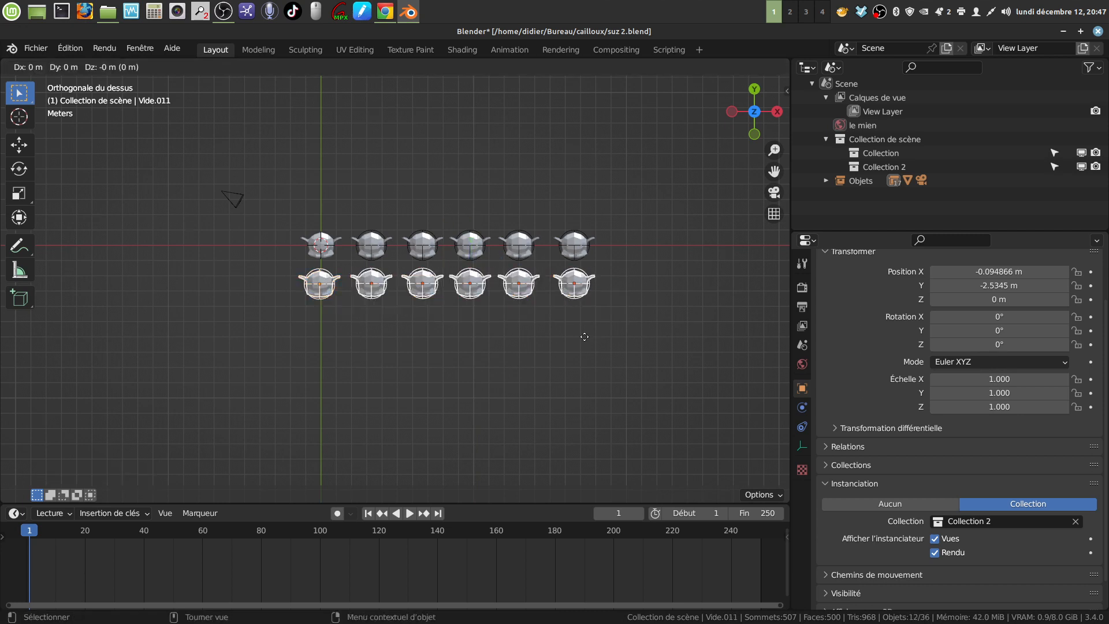
click(585, 336)
drag(449, 227, 449, 290)
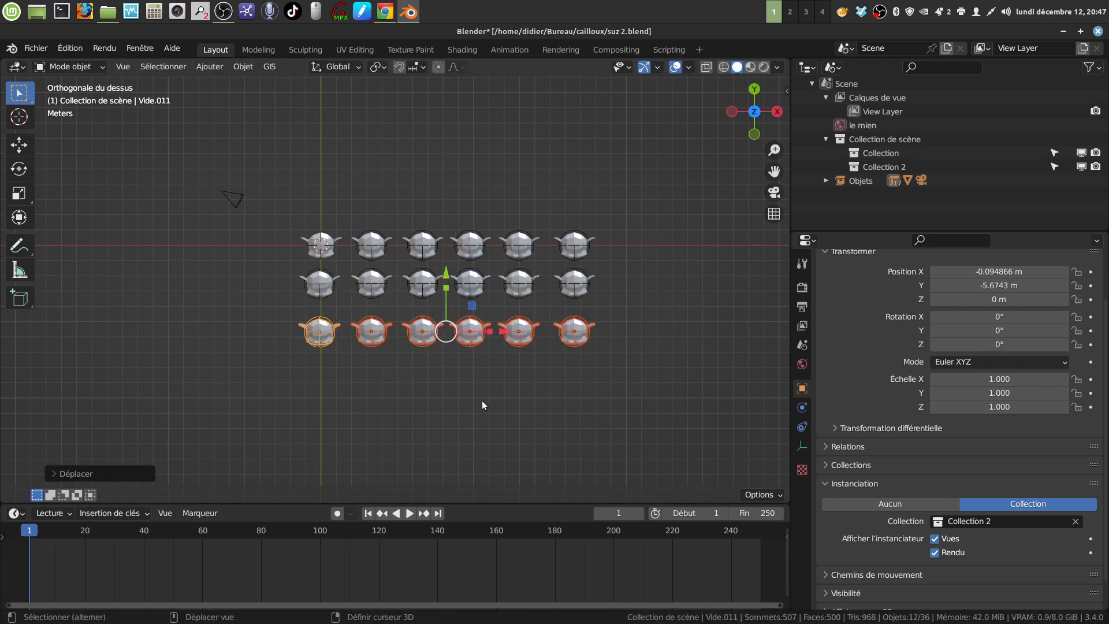
Duplicate the second and third rows together and move the copies along Y, bringing the outermost row to about -11.8 m
shift+drag(251, 262, 639, 399)
key(shift+d)
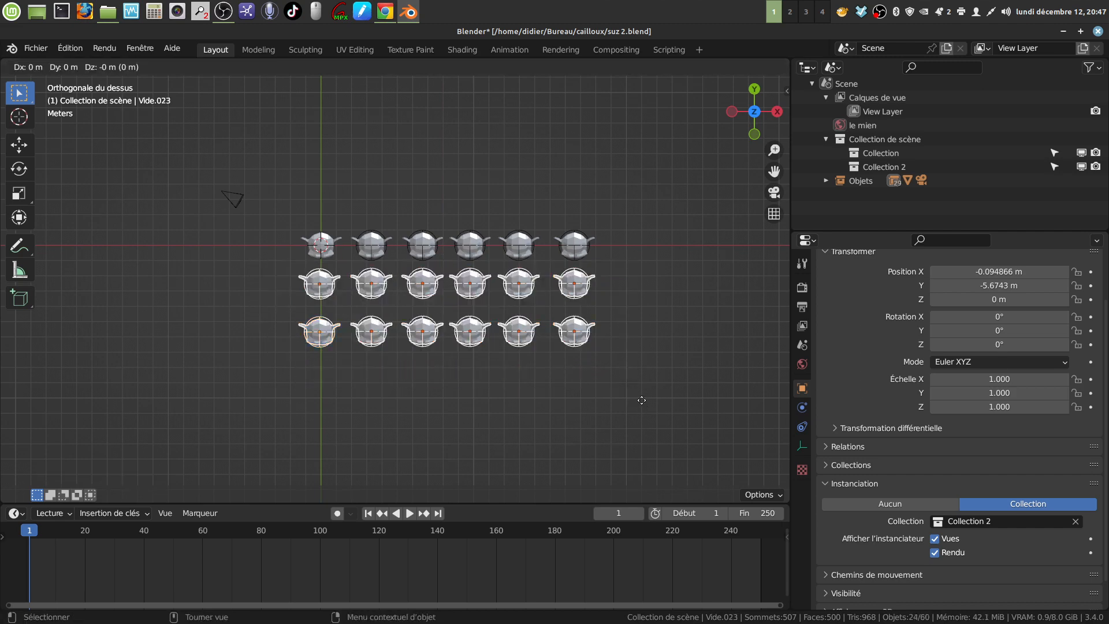
drag(451, 256, 452, 350)
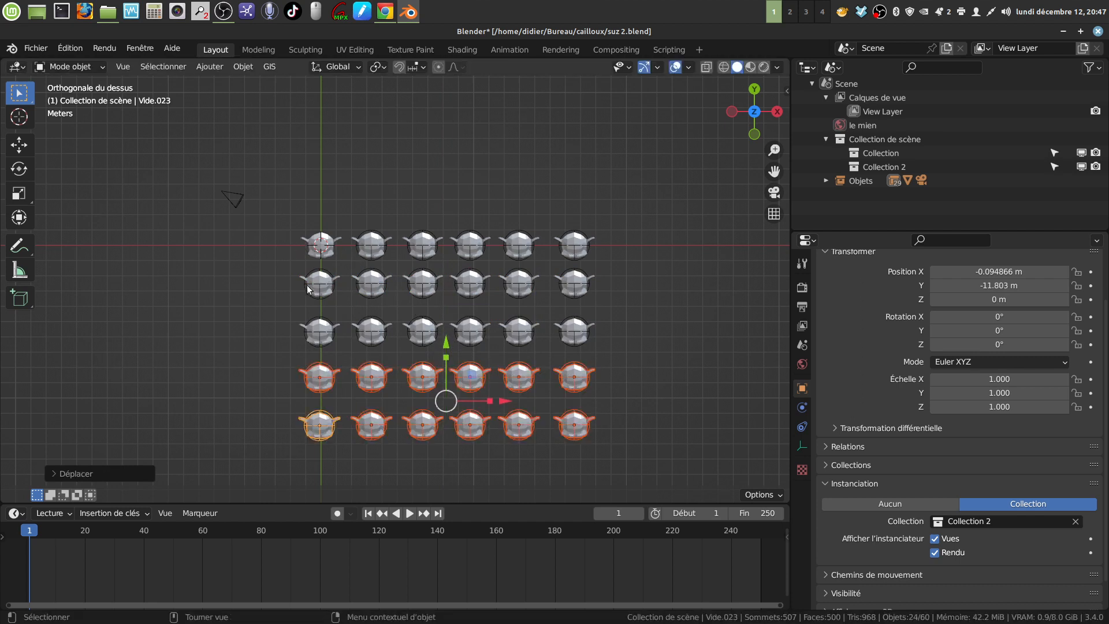
Duplicate the outermost row of six instances along Y to about -14.75 m, deselect it and inspect the monkey grid in perspective
shift+middle_drag(609, 429, 613, 329)
click(532, 443)
drag(306, 313, 660, 374)
key(shift+d)
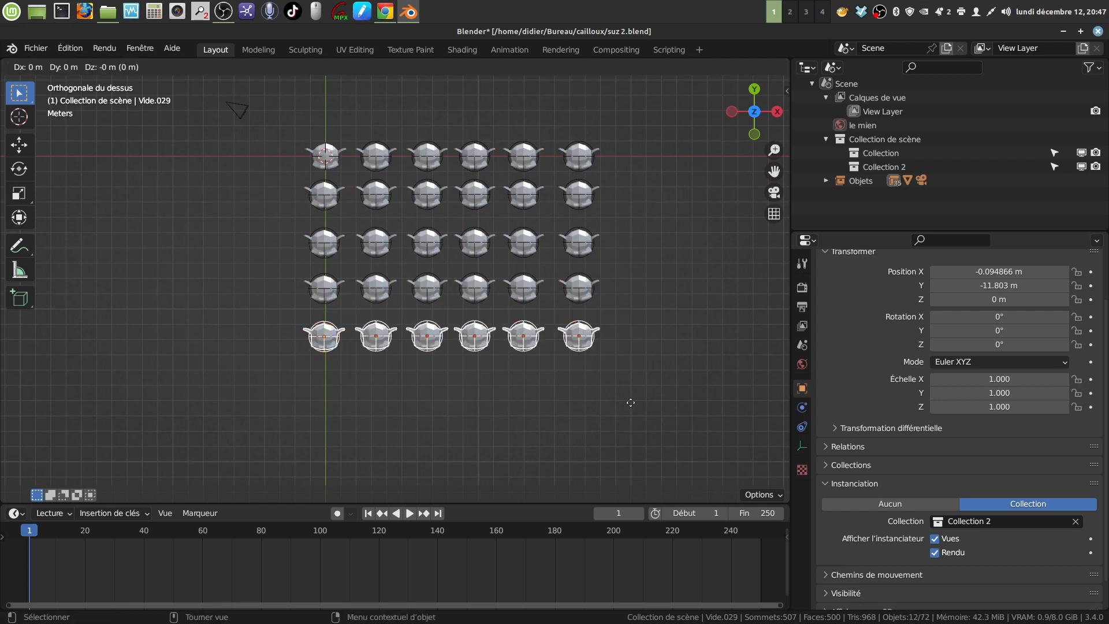
click(630, 402)
drag(450, 276, 452, 322)
middle_drag(452, 322, 551, 338)
click(484, 403)
scroll(484, 403, up, 6)
scroll(517, 324, down, 5)
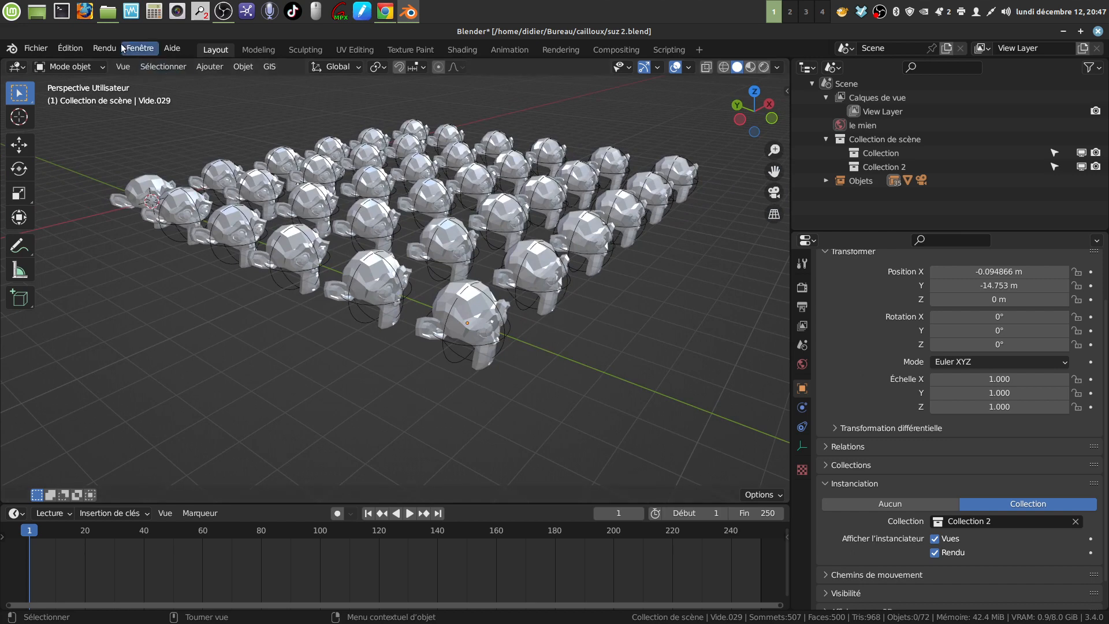
Save the scene as a new file named suz 3.blend in the cailloux folder
click(38, 47)
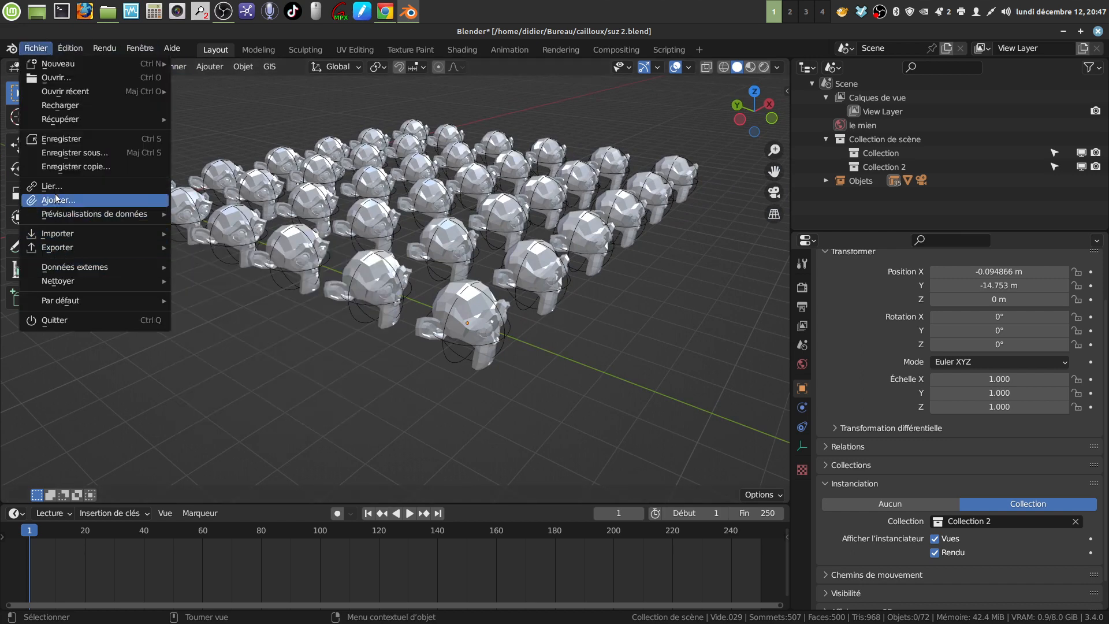
click(72, 150)
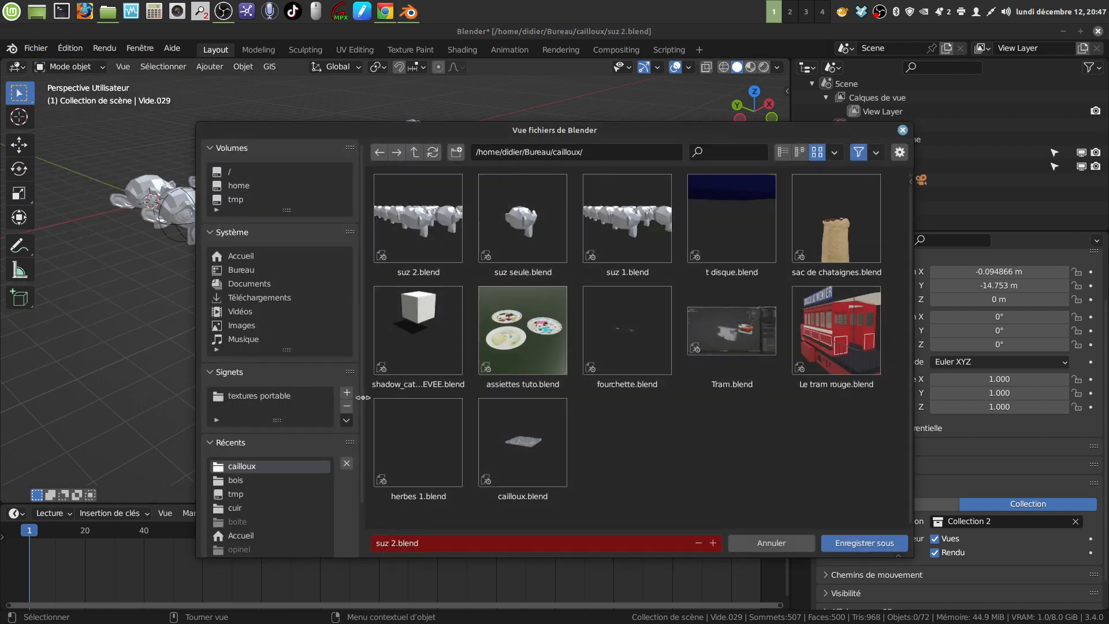
click(394, 542)
key(BackSpace)
text(3)
click(878, 546)
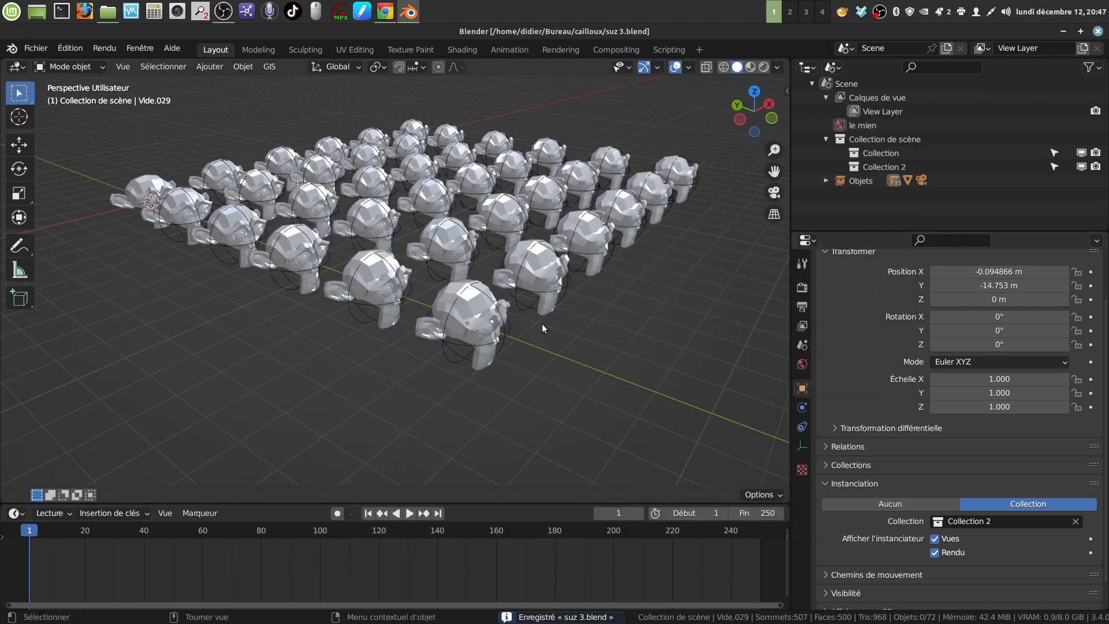
Check the file size of suz 3.blend in the file manager's properties, close the folder and return to Blender
click(1063, 31)
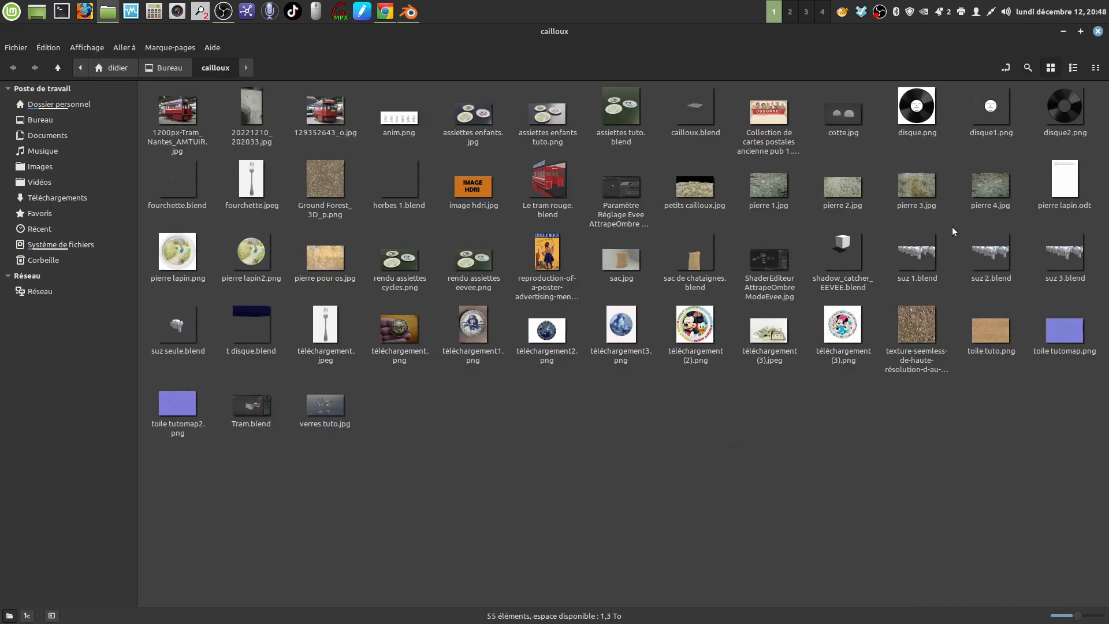
right_click(1072, 258)
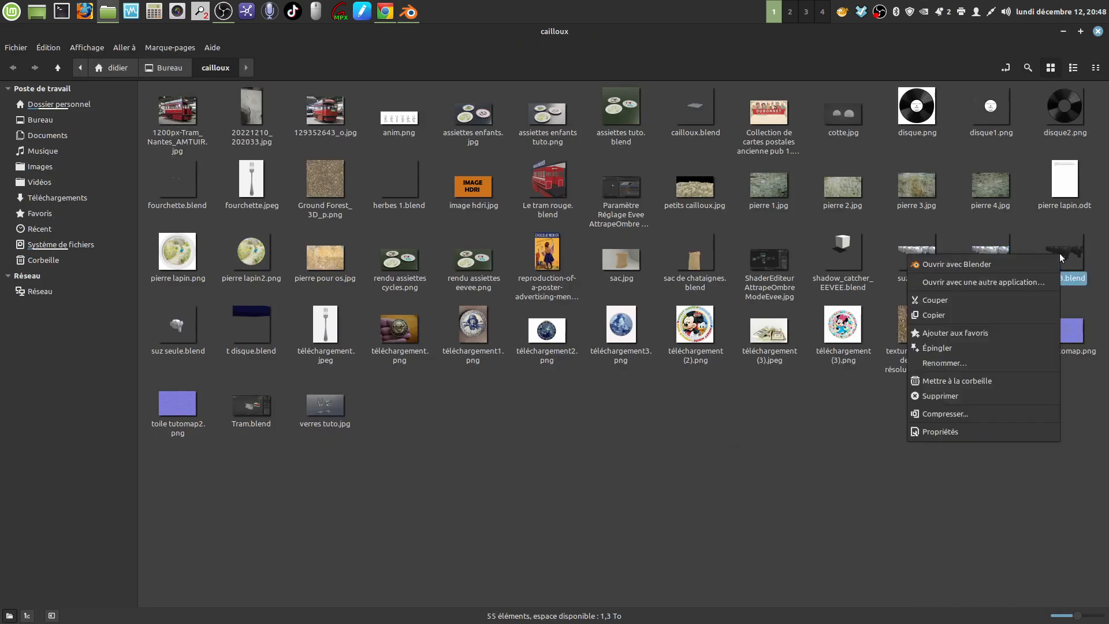
click(958, 432)
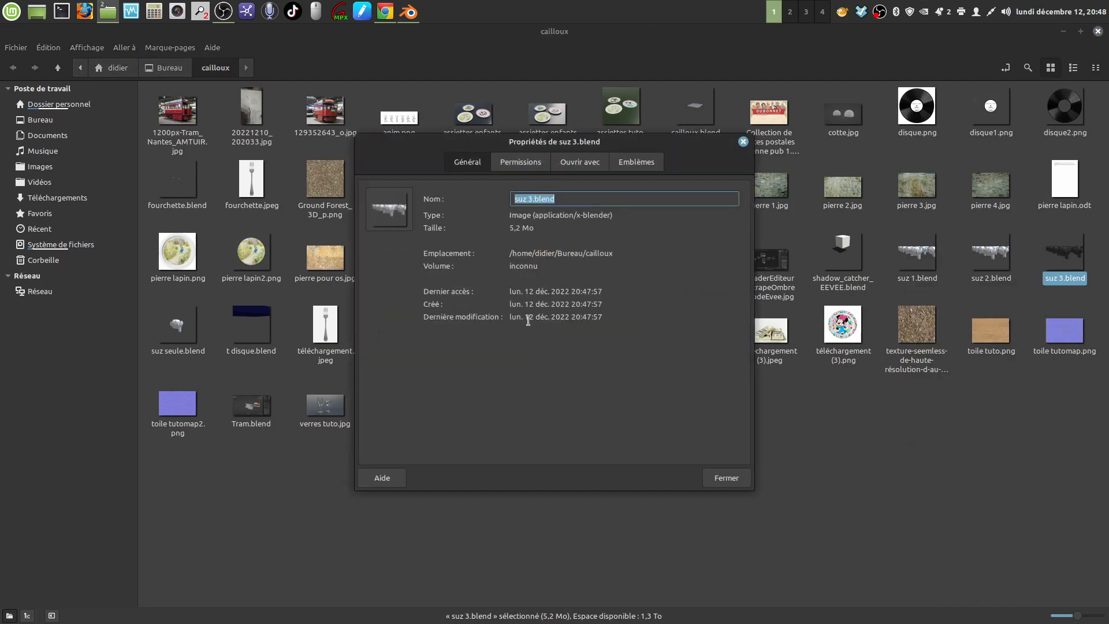
click(743, 142)
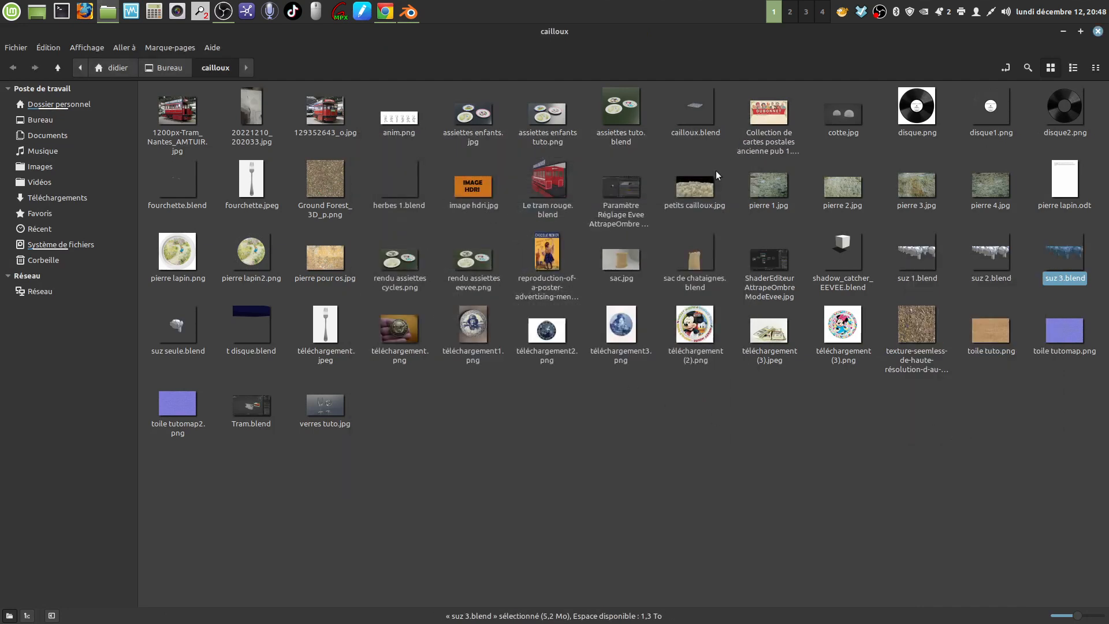
click(1097, 32)
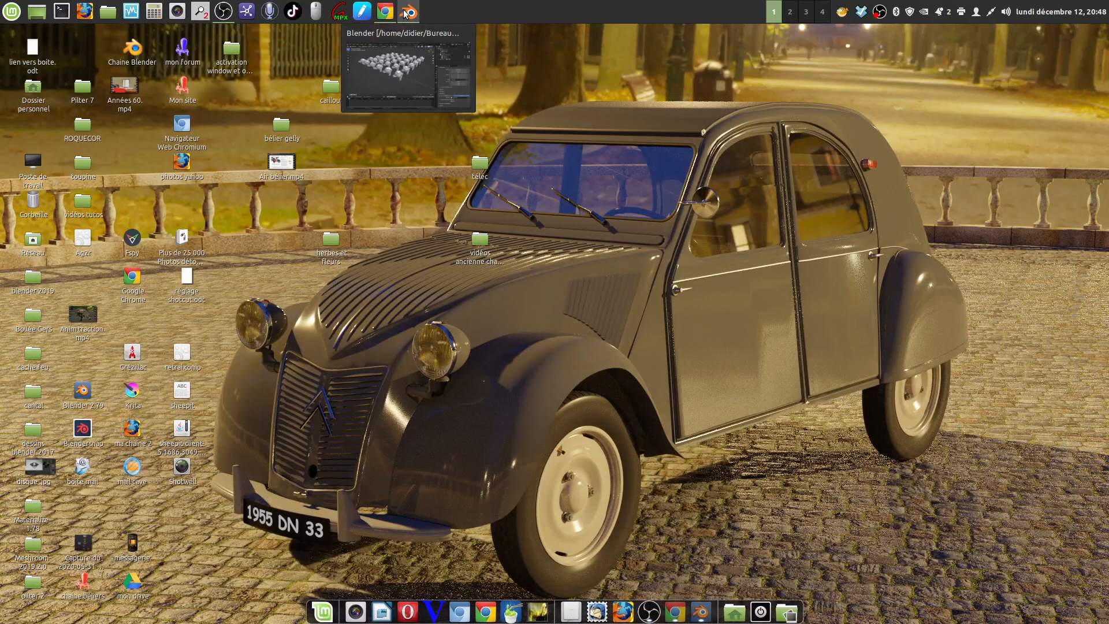
click(407, 66)
middle_drag(495, 299, 437, 339)
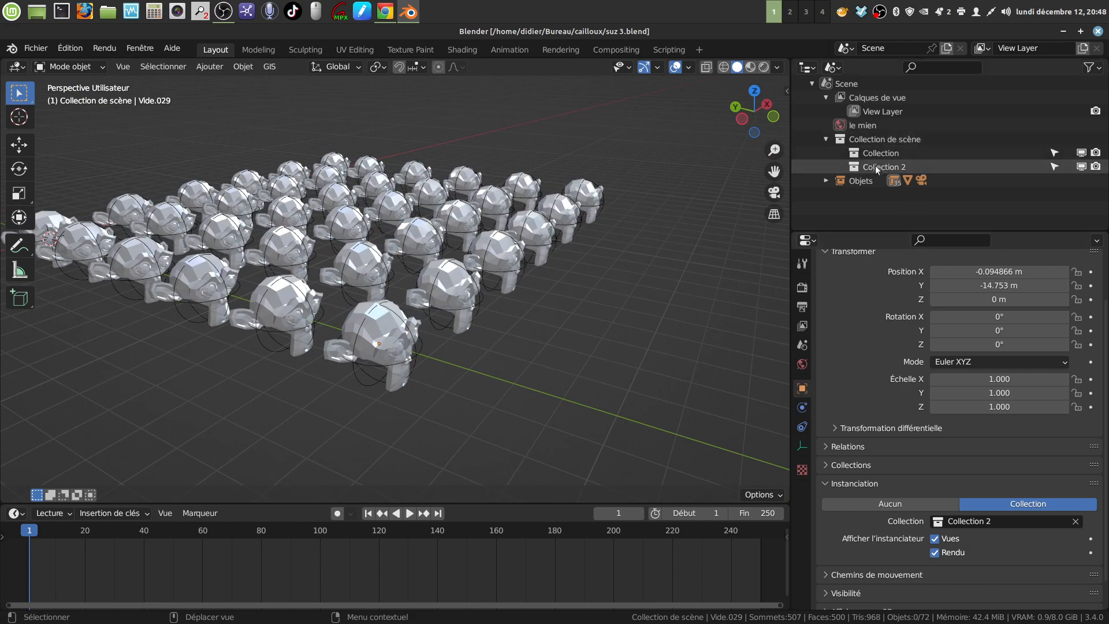
Examine the finished grid of Collection 2 monkey instances from several angles and distances in the perspective view
middle_drag(678, 251, 589, 342)
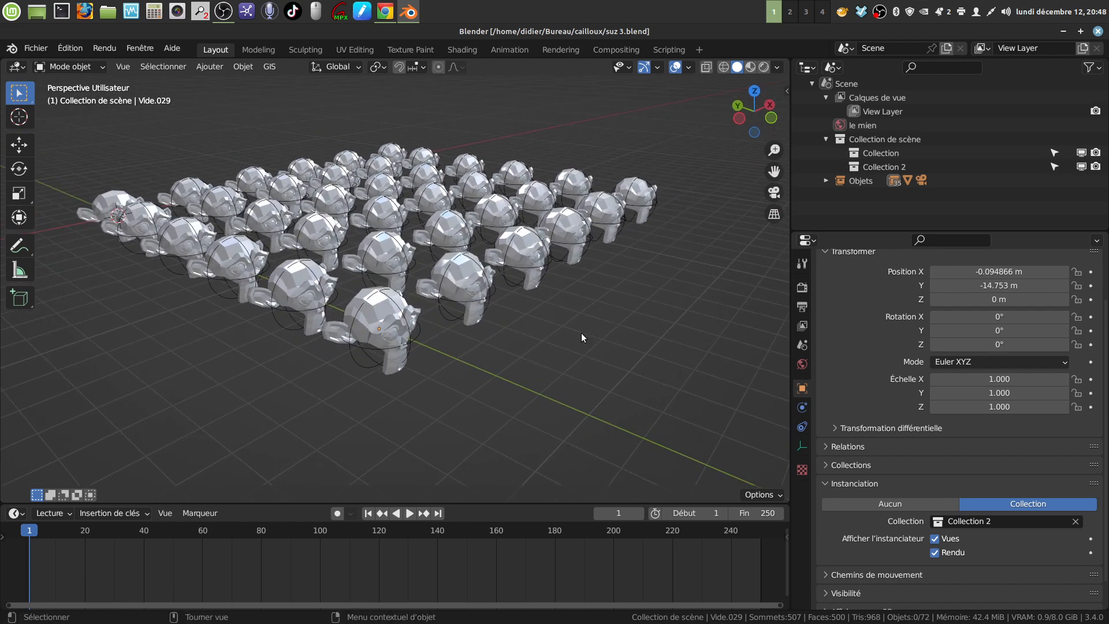
middle_drag(580, 333, 555, 365)
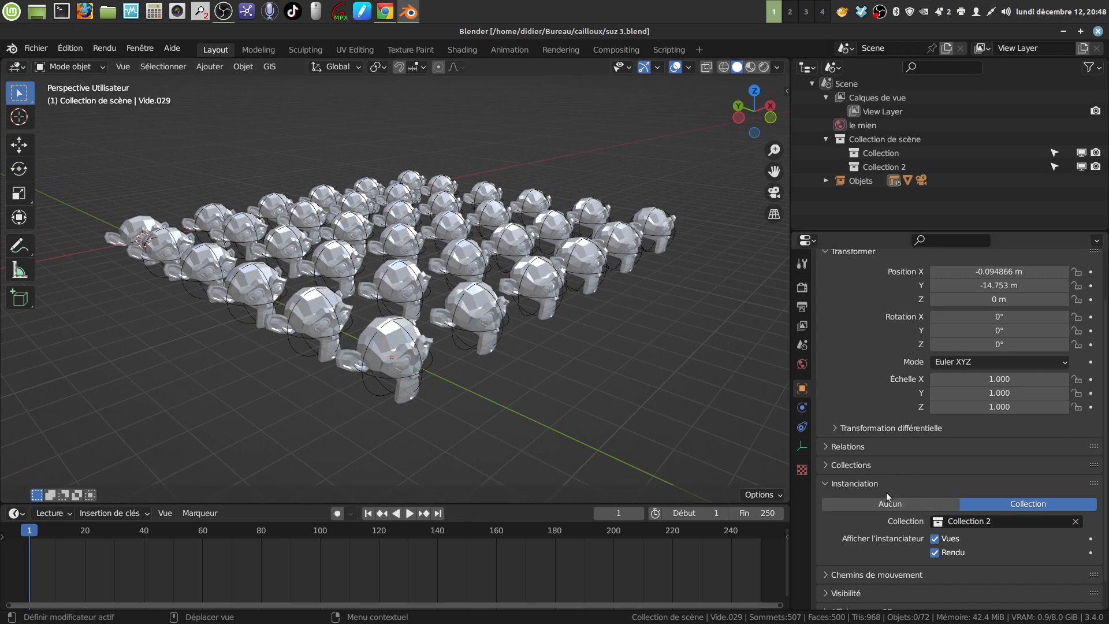
scroll(560, 369, down, 1)
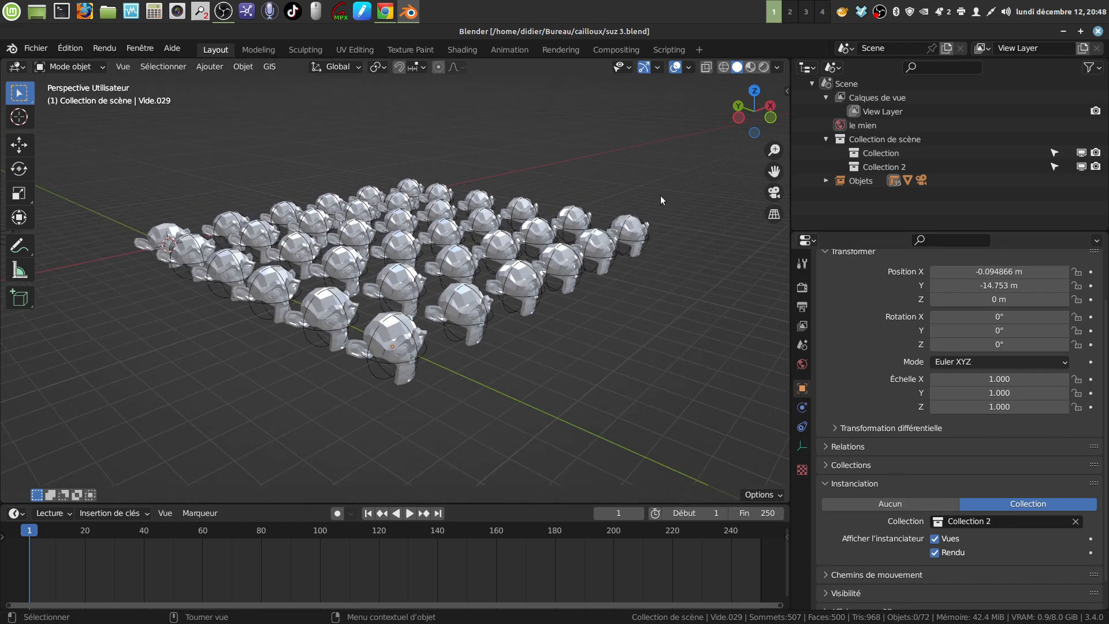
scroll(518, 336, up, 1)
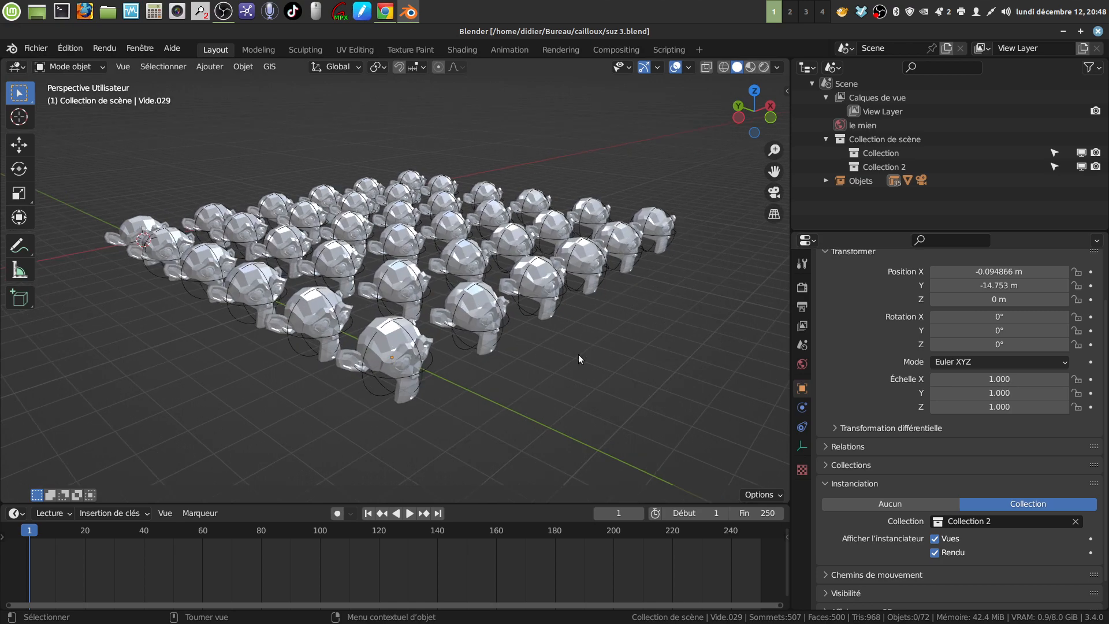
middle_drag(589, 405, 530, 376)
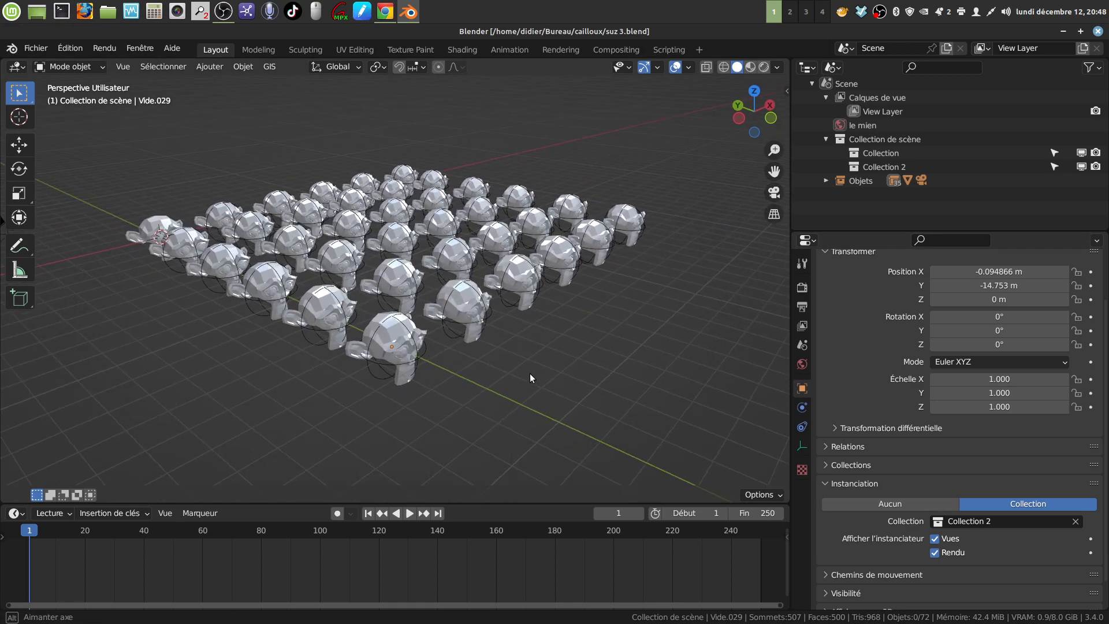
mouse_move(518, 336)
middle_down()
mouse_move(458, 310)
mouse_move(484, 306)
mouse_move(501, 326)
mouse_move(531, 312)
mouse_move(497, 331)
middle_up()
scroll(501, 326, up, 4)
scroll(531, 313, down, 3)
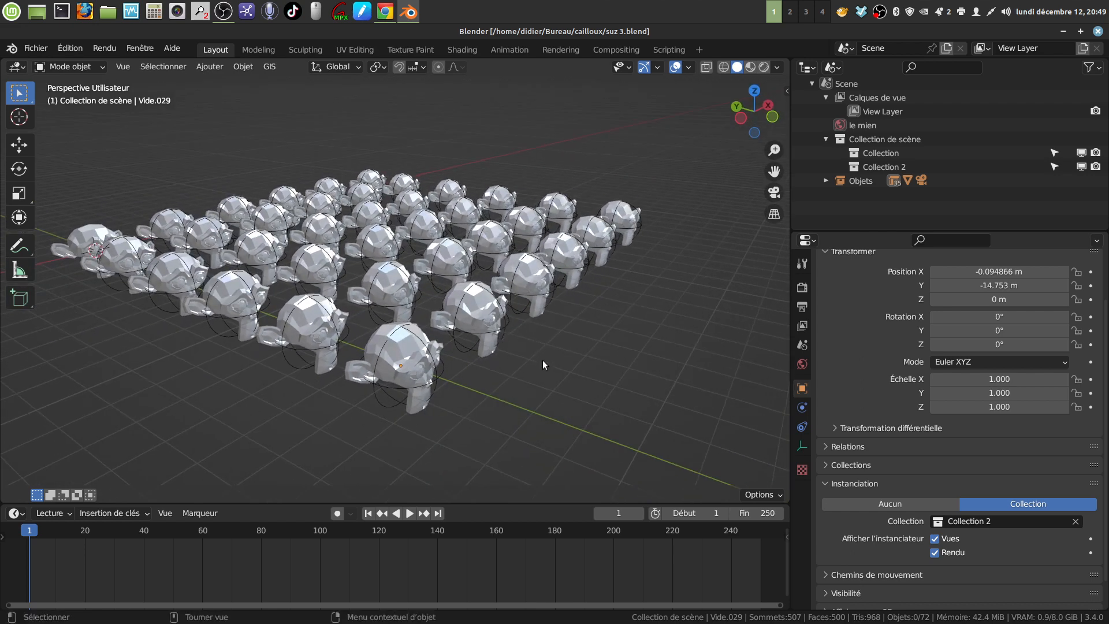
scroll(552, 371, up, 2)
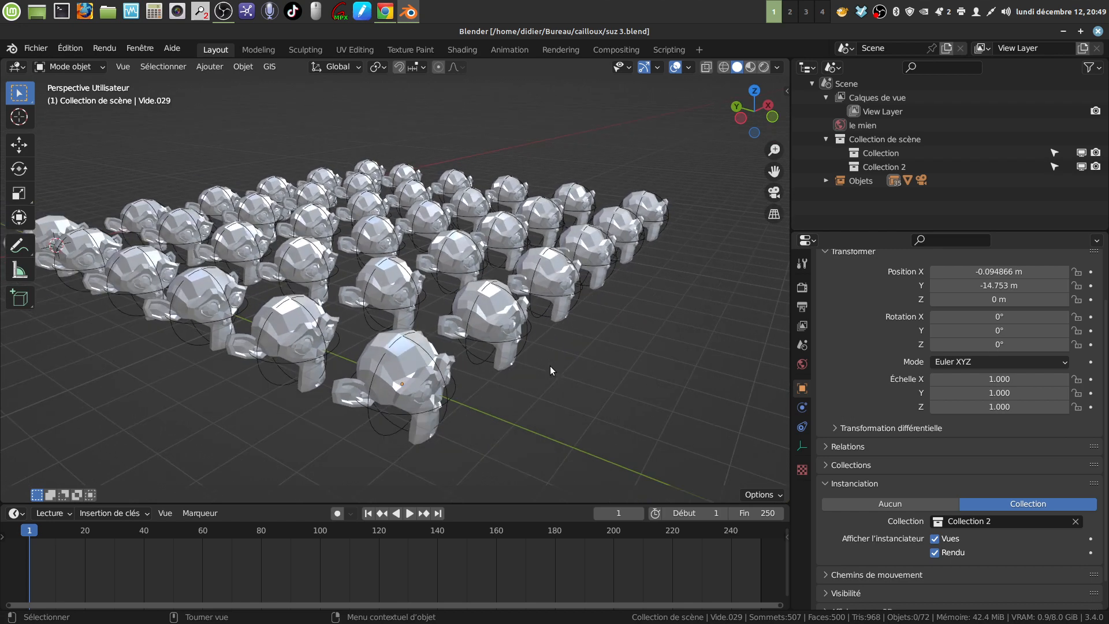
scroll(550, 365, down, 2)
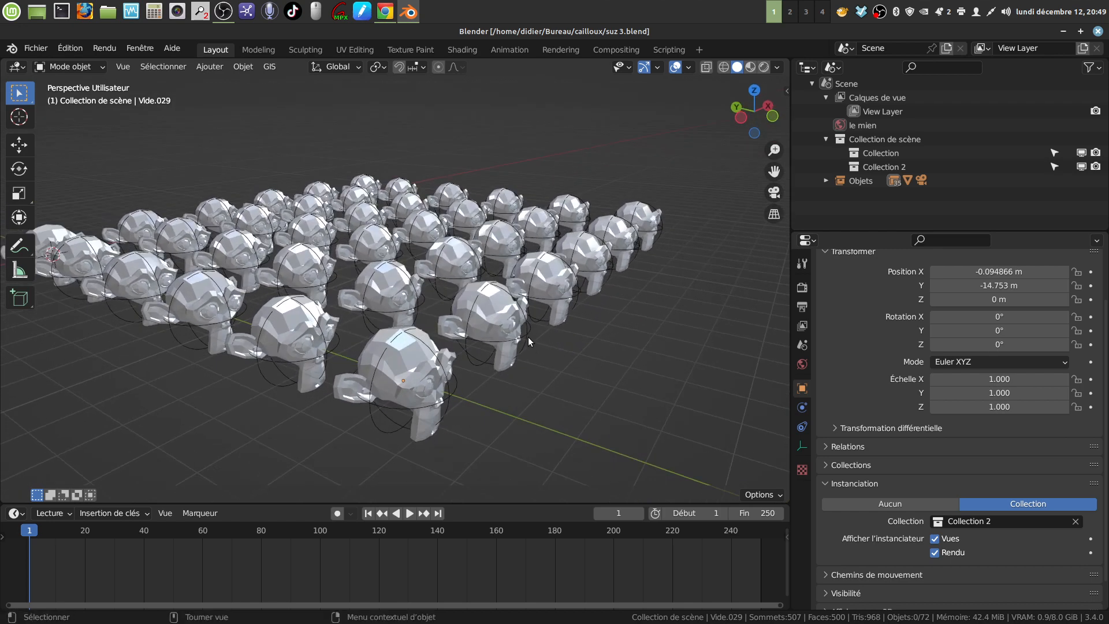
middle_drag(528, 338, 550, 348)
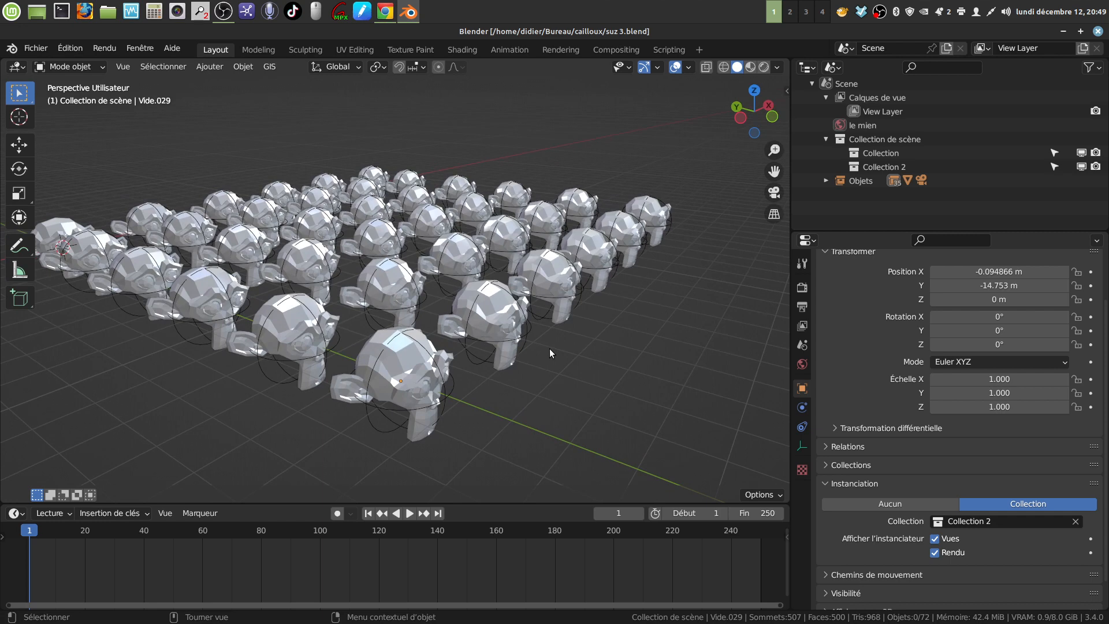